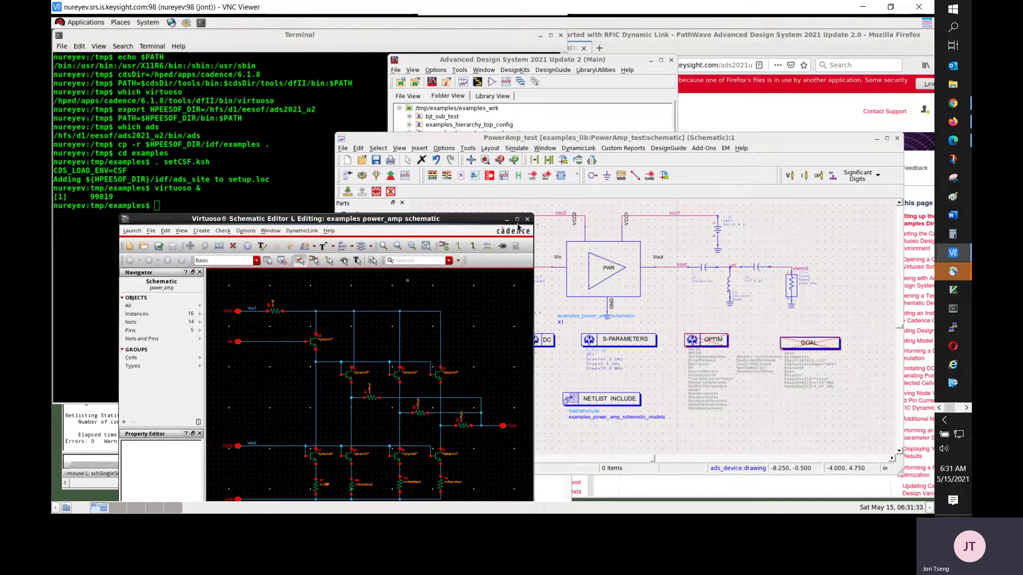
Bring the ADS main window with the examples_wrk library tree in front of PowerAmp_test and Virtuoso.
click(614, 140)
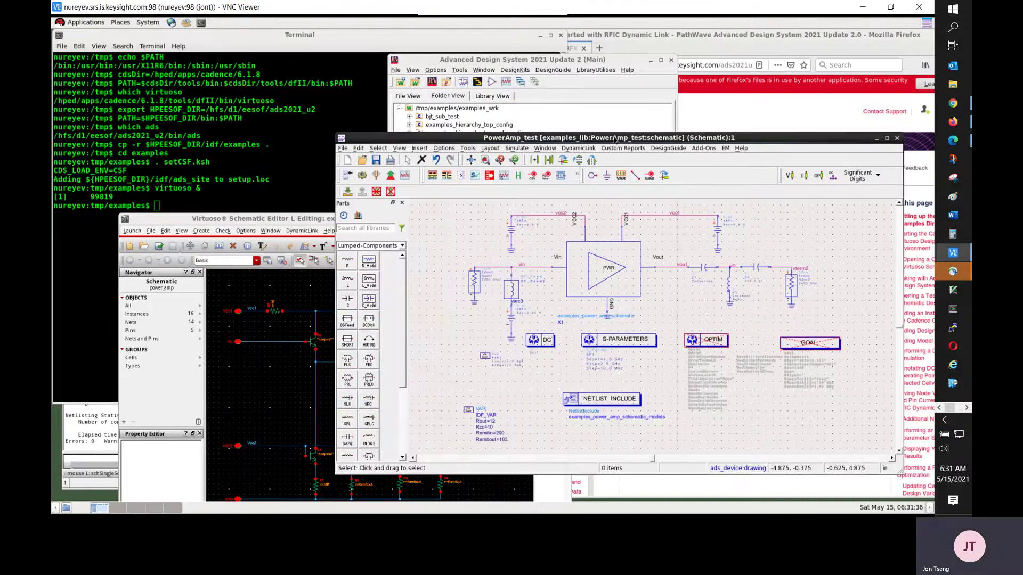
click(600, 275)
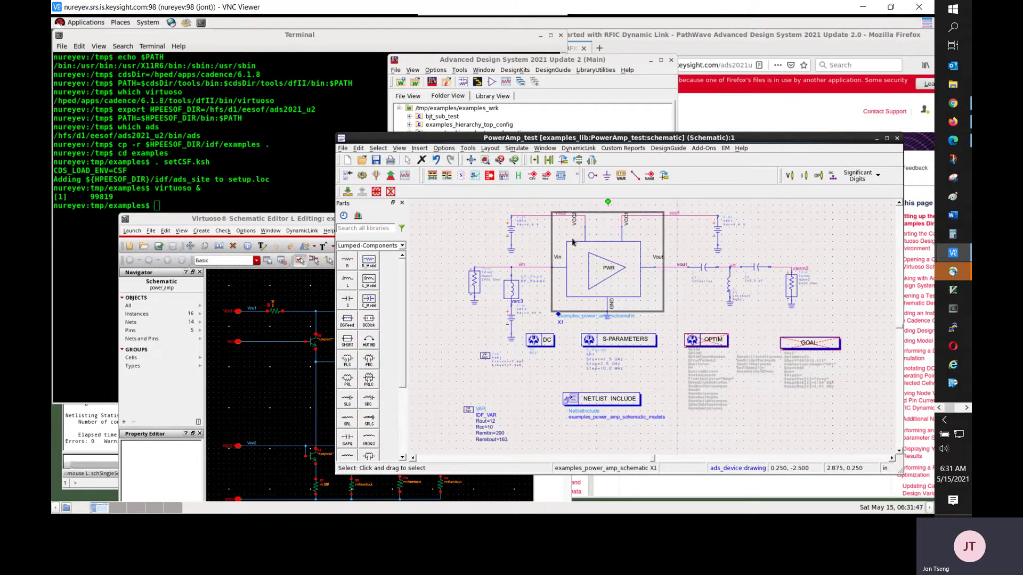
click(292, 225)
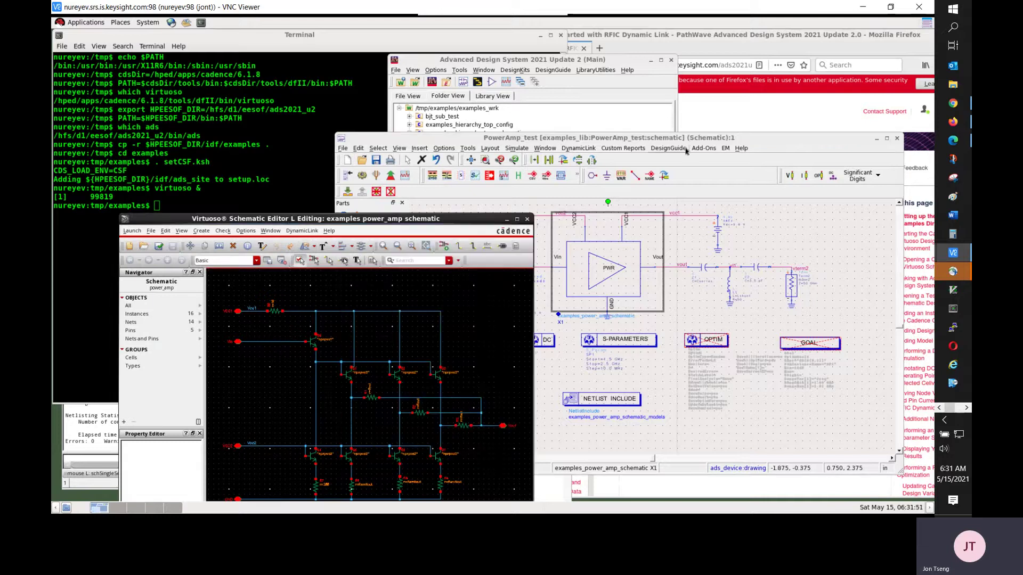
click(620, 243)
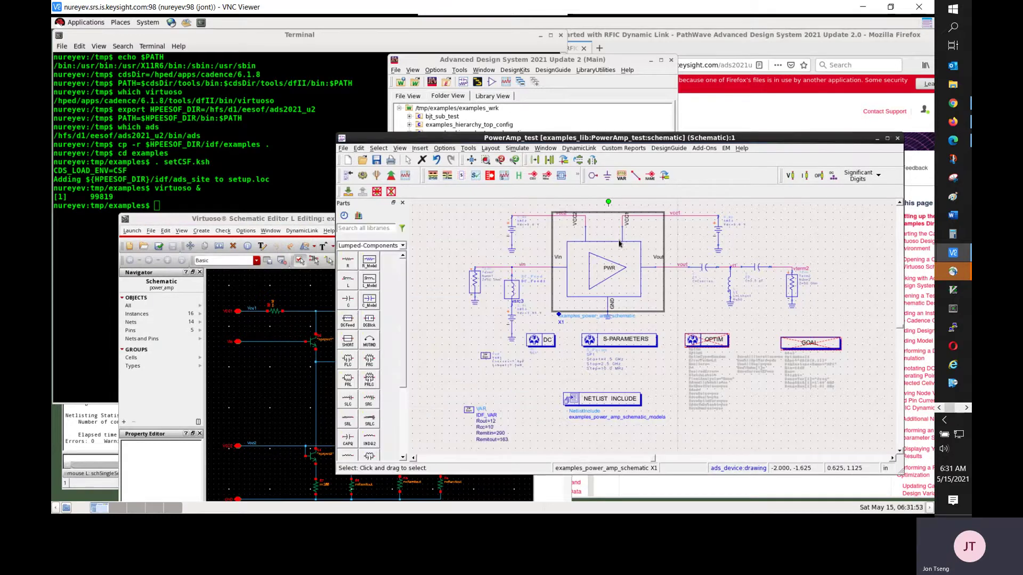
click(616, 59)
Open the examples_power_amp_schematic schematic view for review, close it, and return to PowerAmp_test.
drag(617, 60, 619, 41)
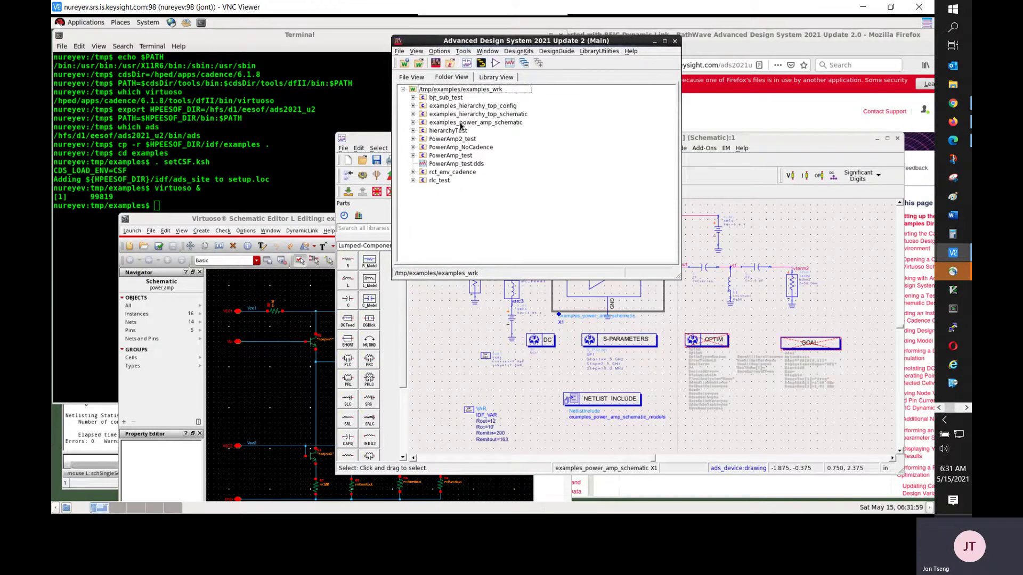
click(417, 123)
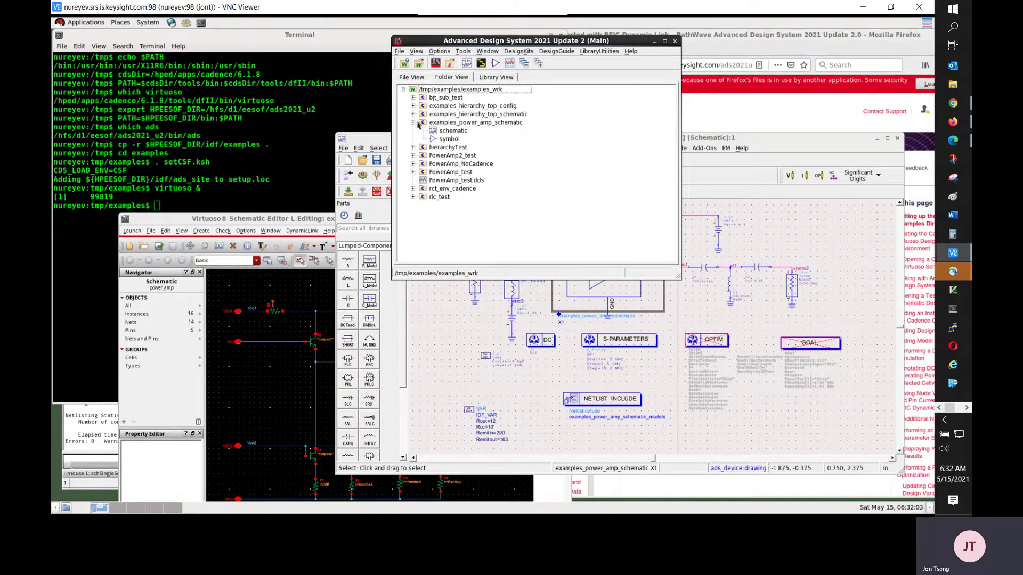
double_click(453, 131)
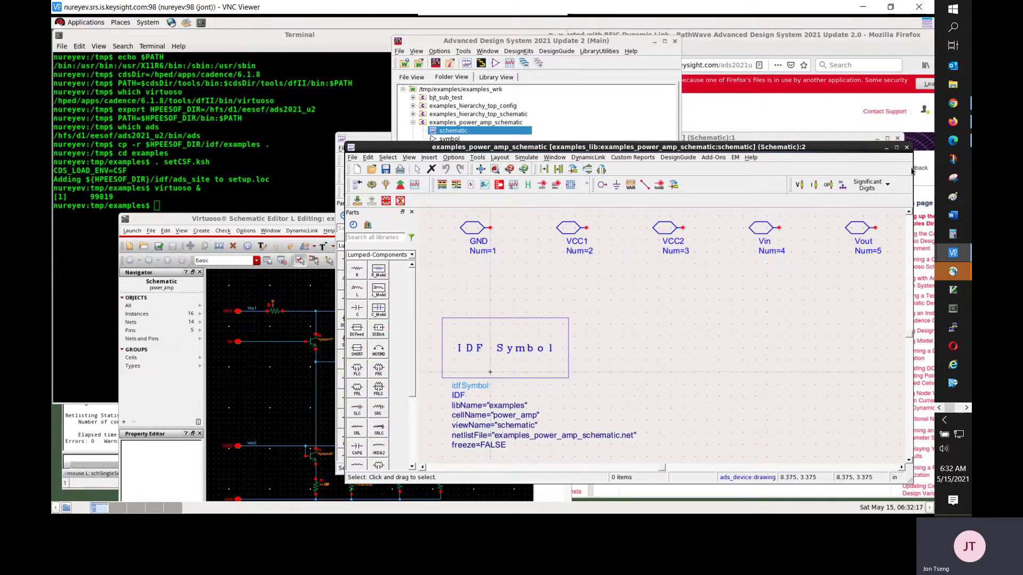
drag(864, 151, 841, 129)
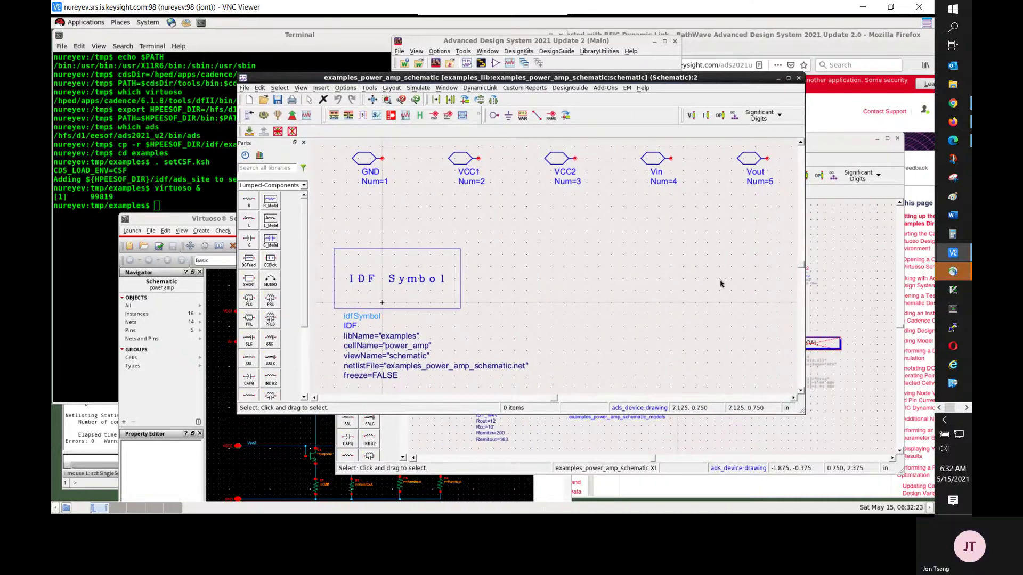
click(798, 78)
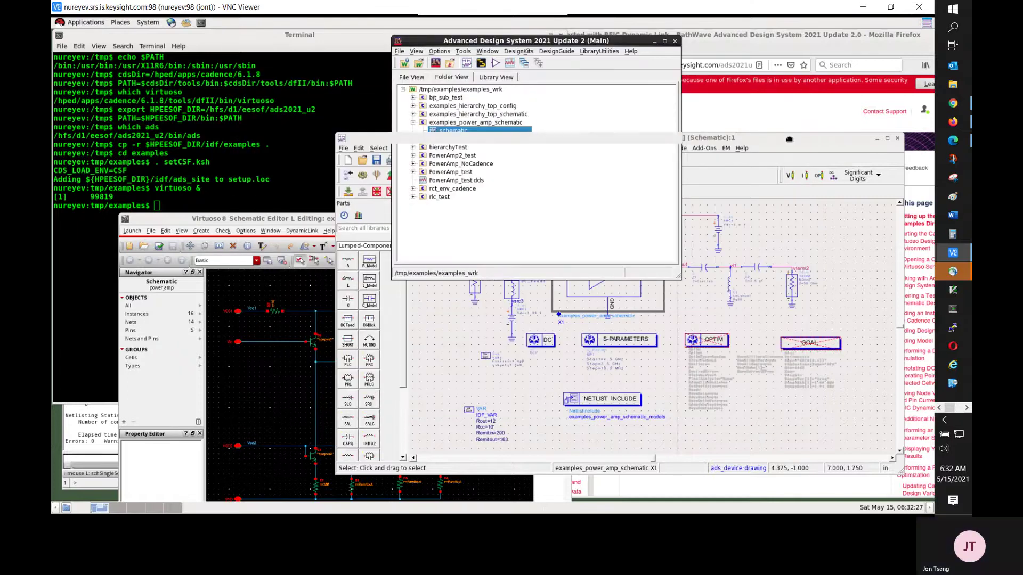
click(789, 139)
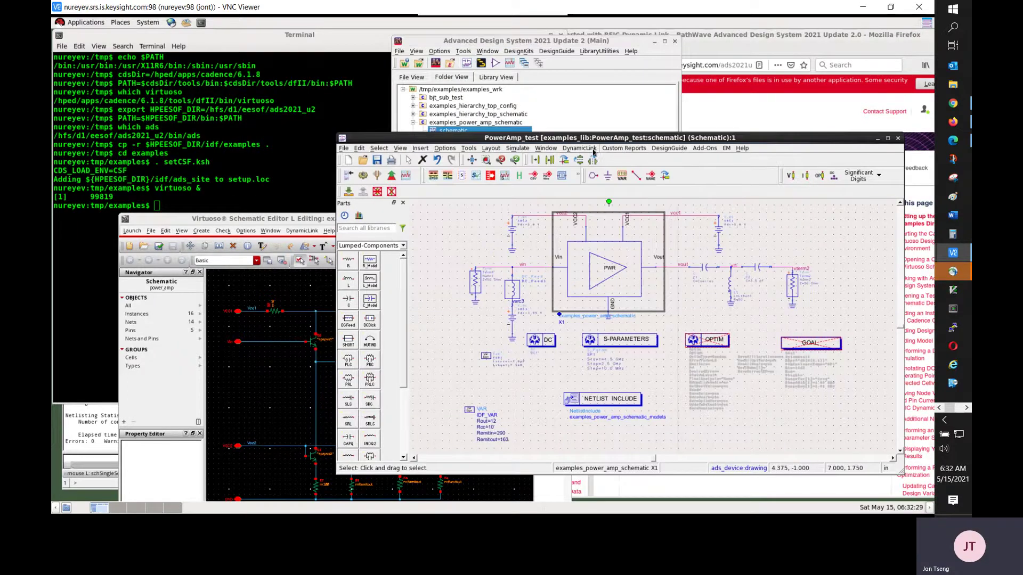
Review NETLIST INCLUDE's IncludePath /tmp/examples/.DL, cancel without changes, and switch to the Terminal.
click(593, 152)
mouse_move(597, 162)
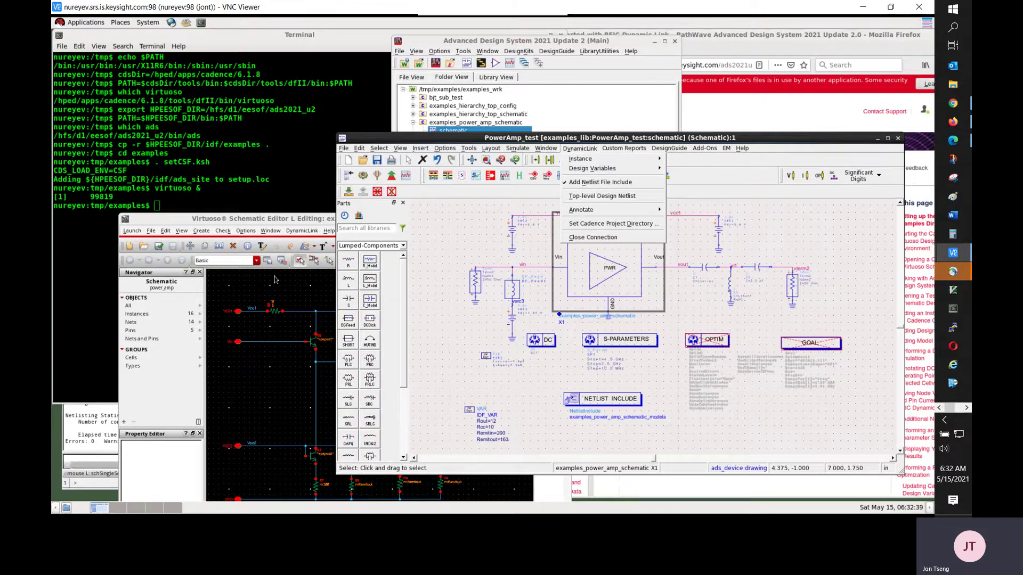
mouse_move(491, 148)
click(813, 146)
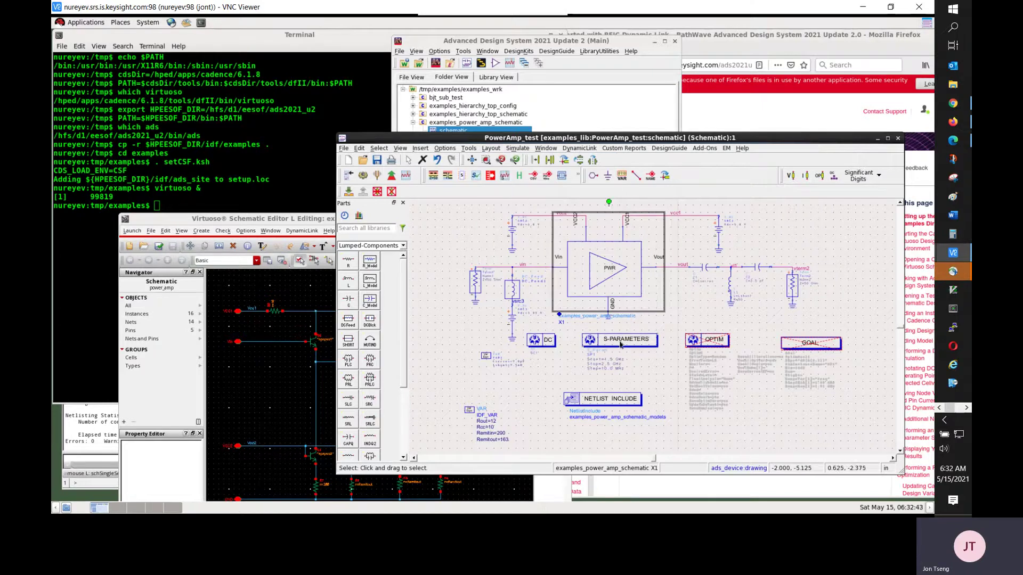
double_click(611, 402)
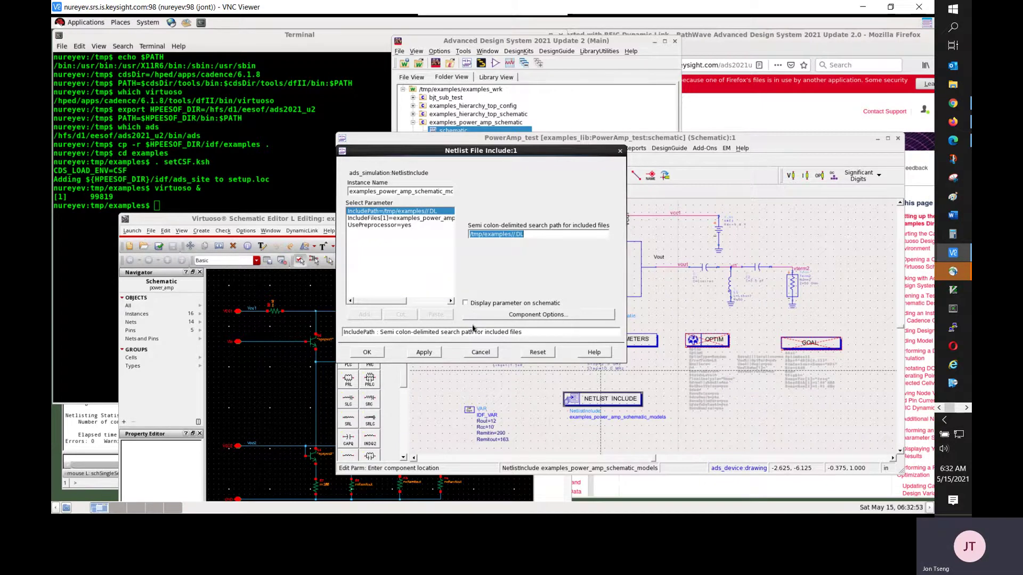
click(480, 353)
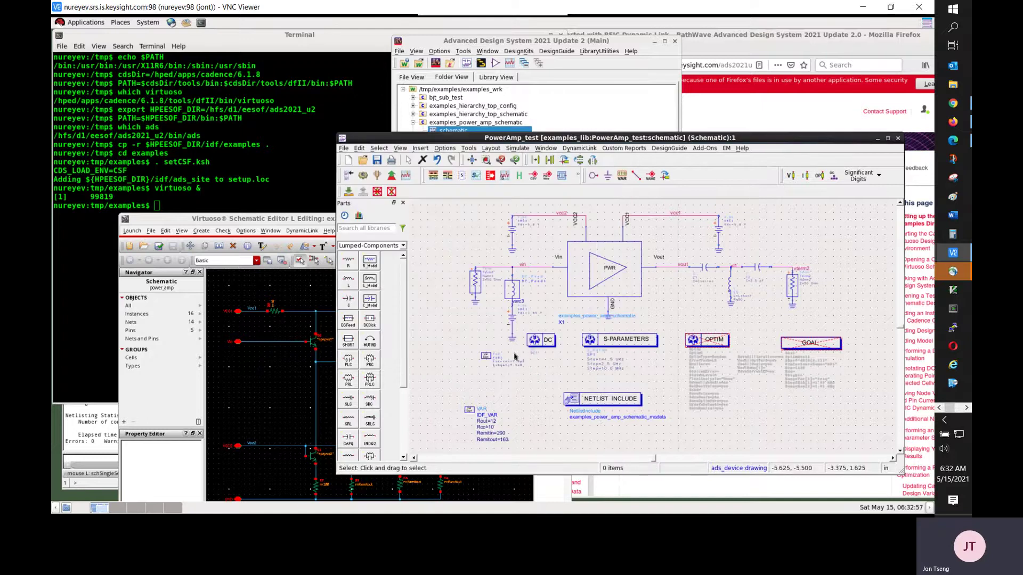
key(alt+Tab)
key(alt+Tab)
key(alt+Tab)
key(alt+Tab)
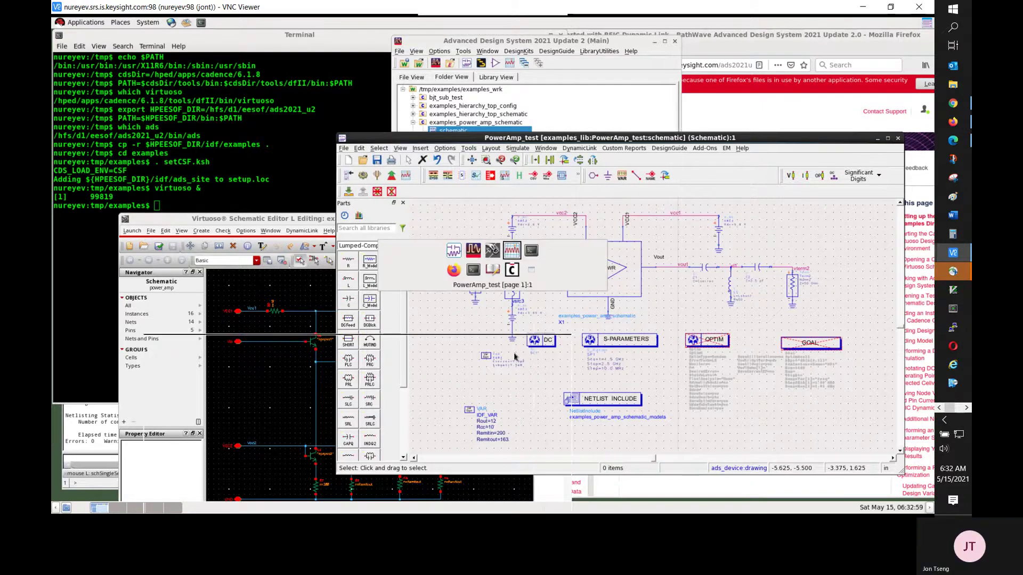
key(alt+Tab)
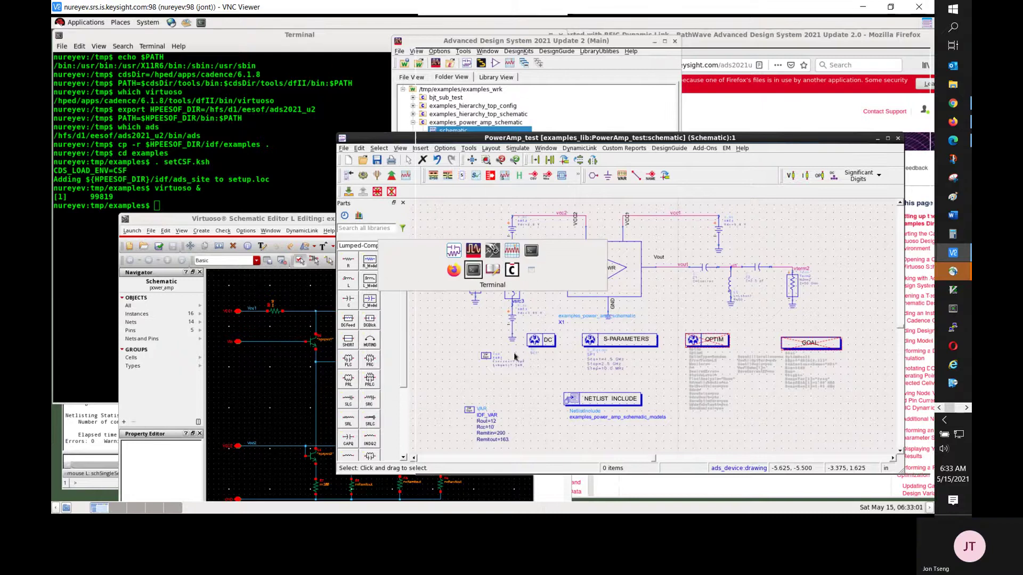
List the contents of ../.DL and the workspace's .DL folder with ls -l.
key(alt+Tab)
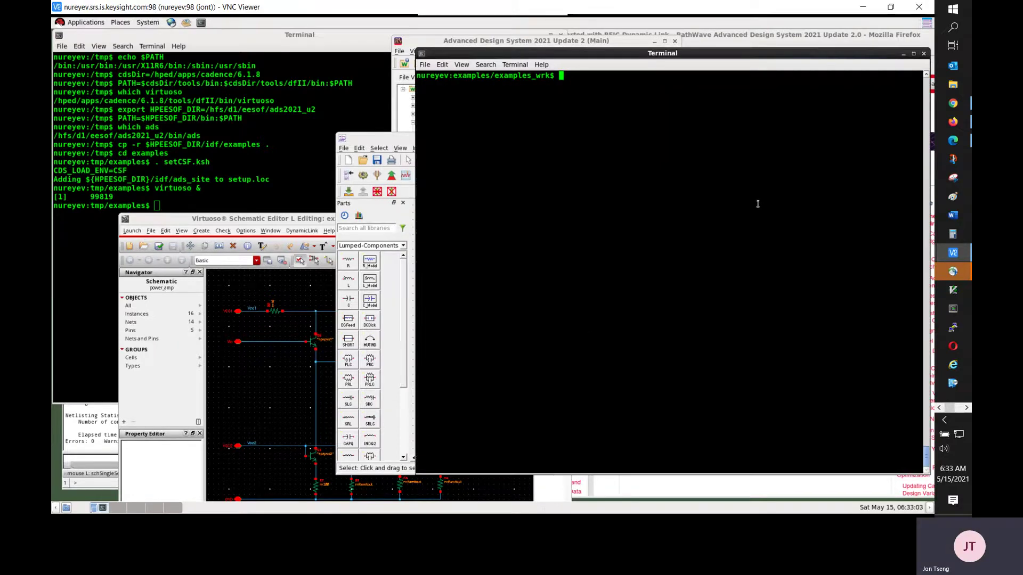
click(395, 147)
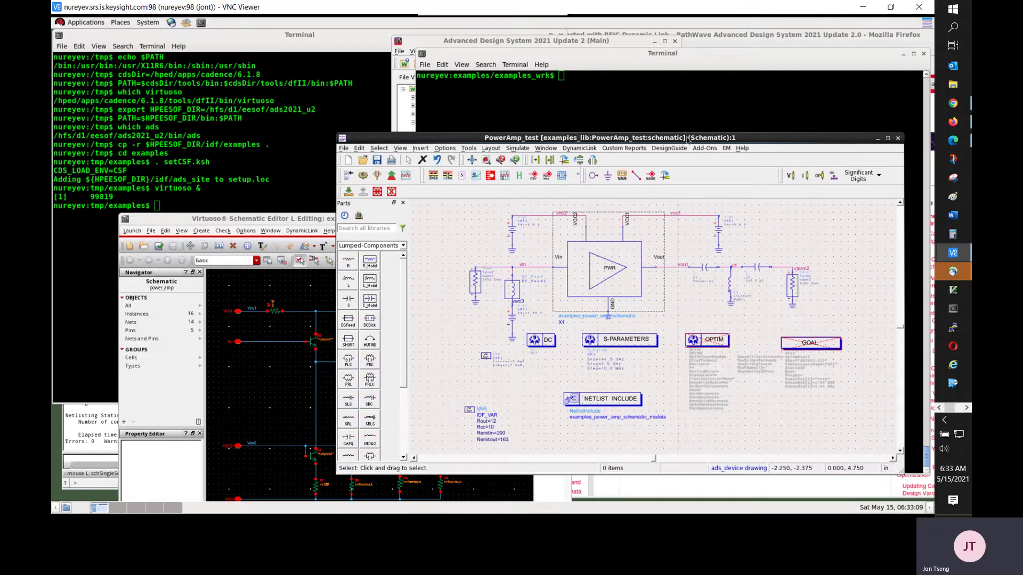
click(678, 101)
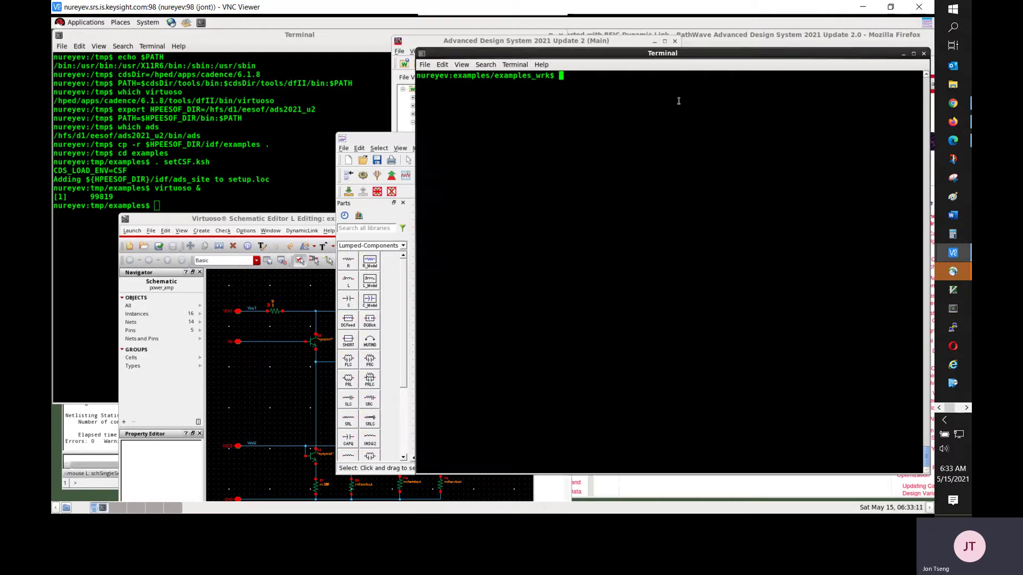
text(ls -l ../.DL)
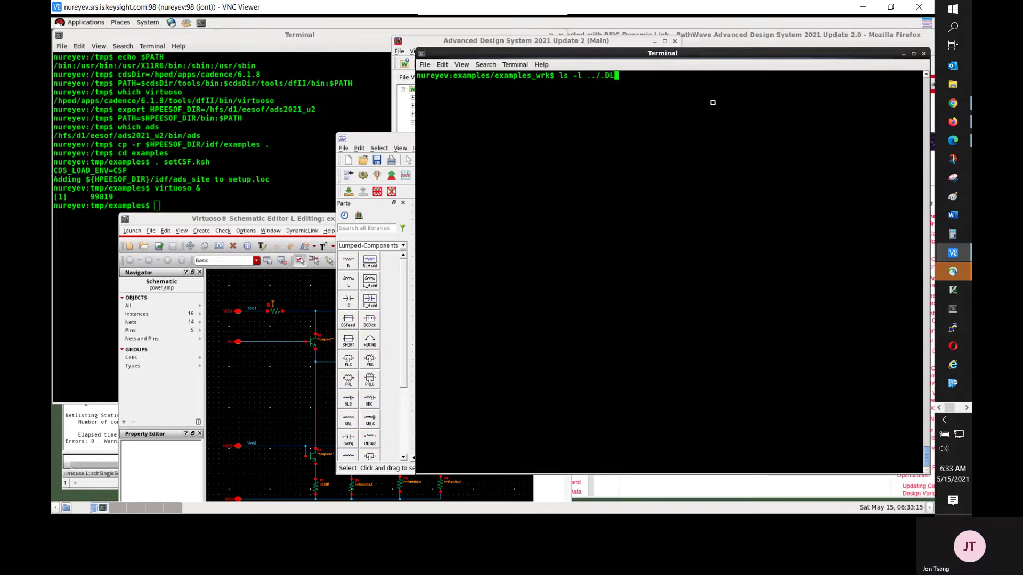
key(Return)
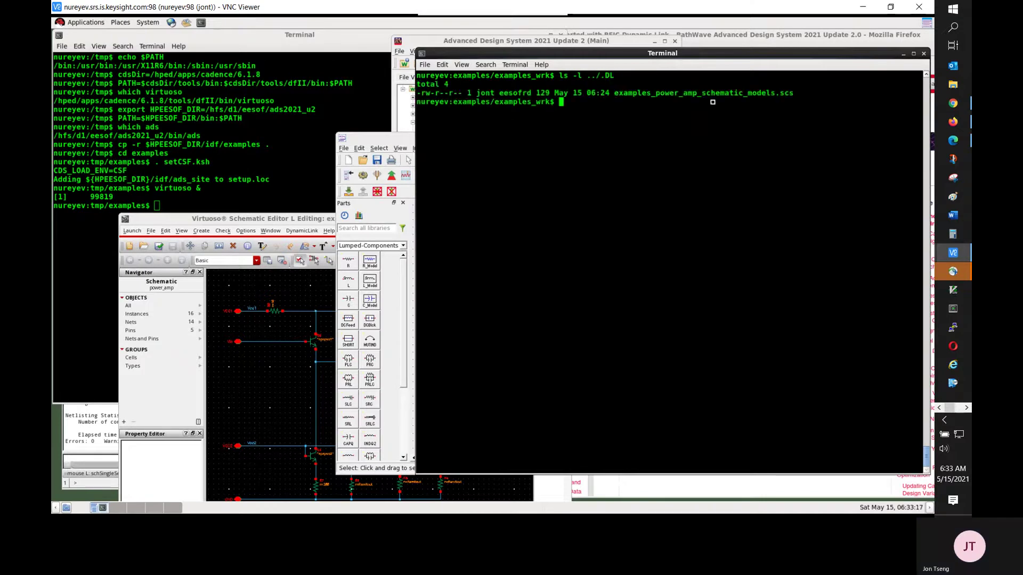
double_click(696, 93)
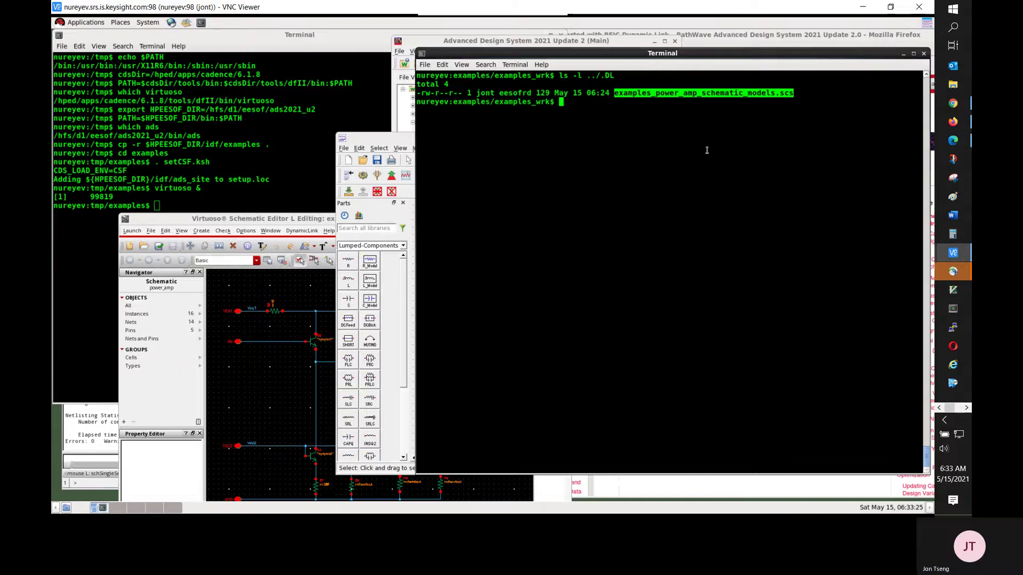
text(ls -l .DL)
key(Return)
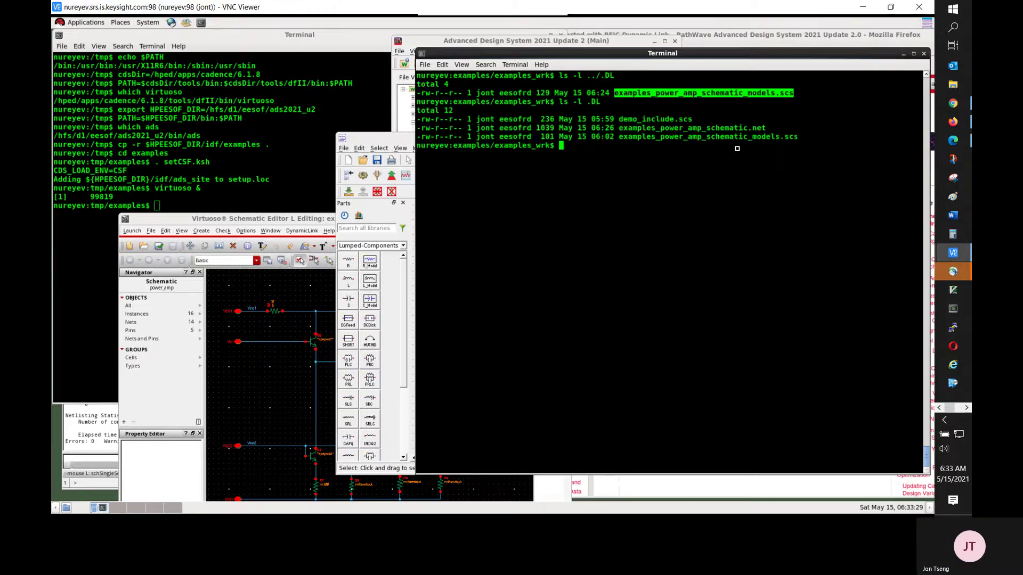
Change into .DL and copy ../../.DL/examples_power_amp_schematic_models.scs into it.
text(vi)
key(BackSpace)
key(BackSpace)
key(BackSpace)
text(cd .DL)
key(Return)
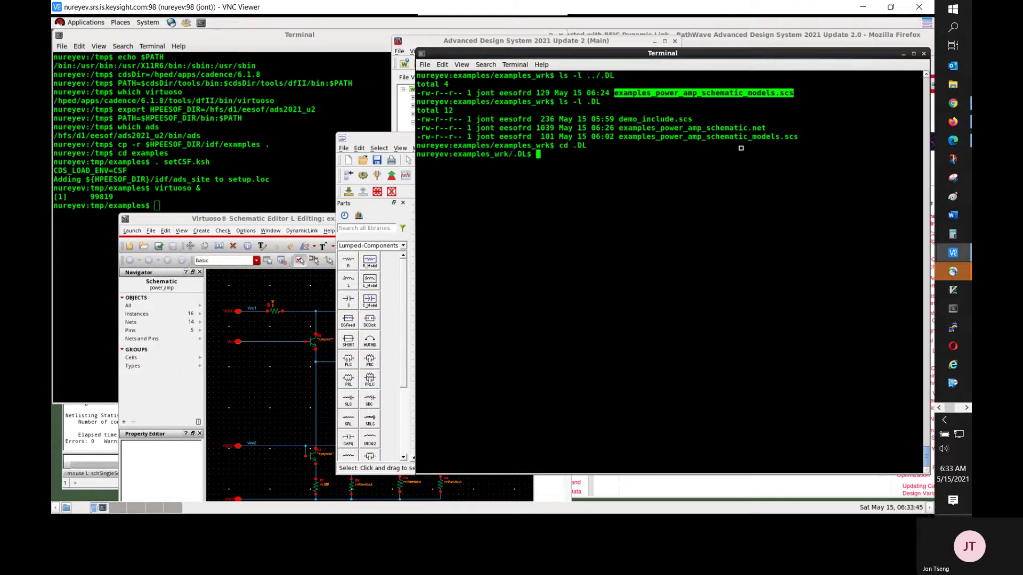
text(cp ../)
text(..)
text(/.DL)
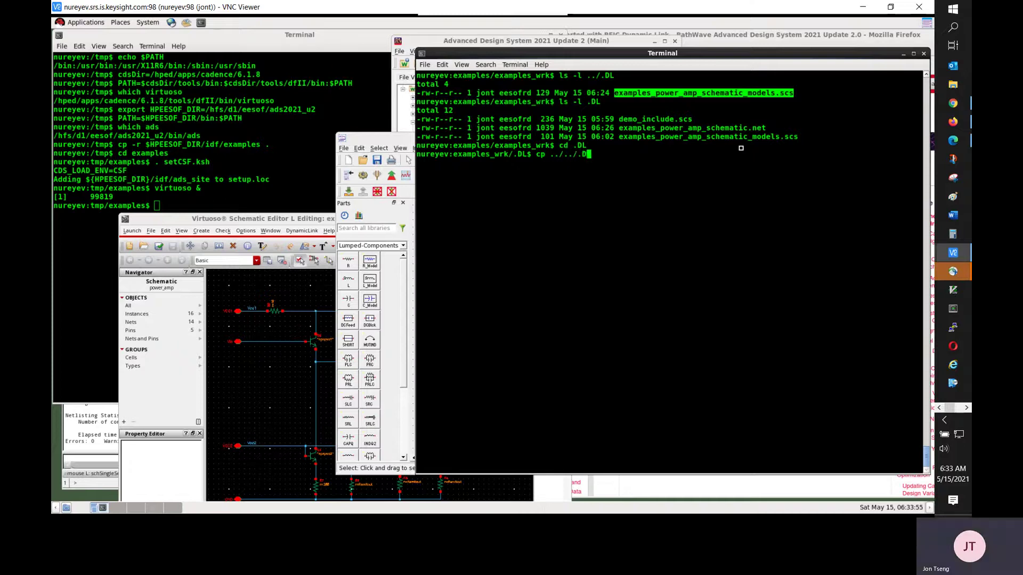
text(/)
key(Tab)
text(.)
key(Return)
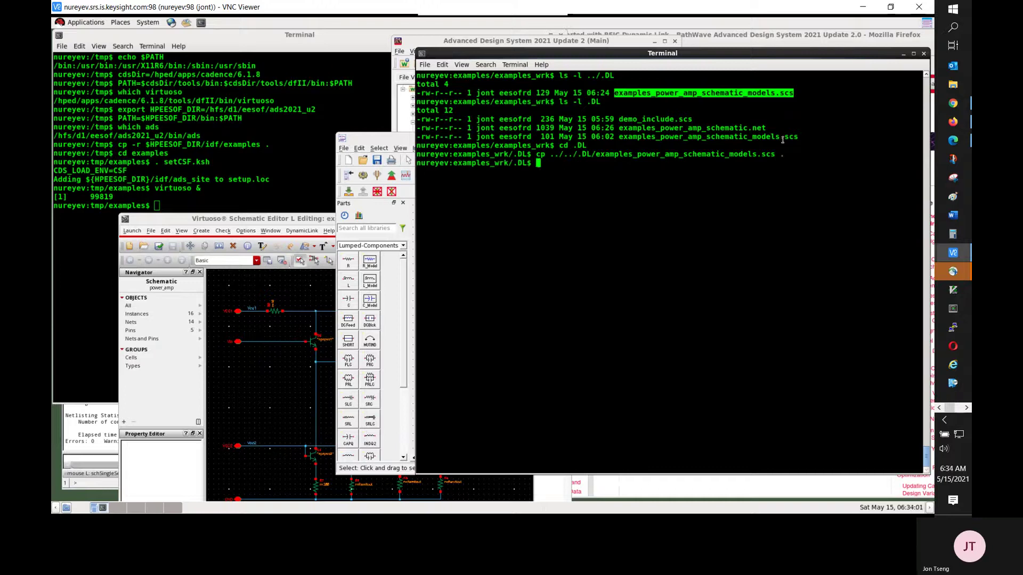
Open examples_power_amp_schematic.net in vi.
text(vi)
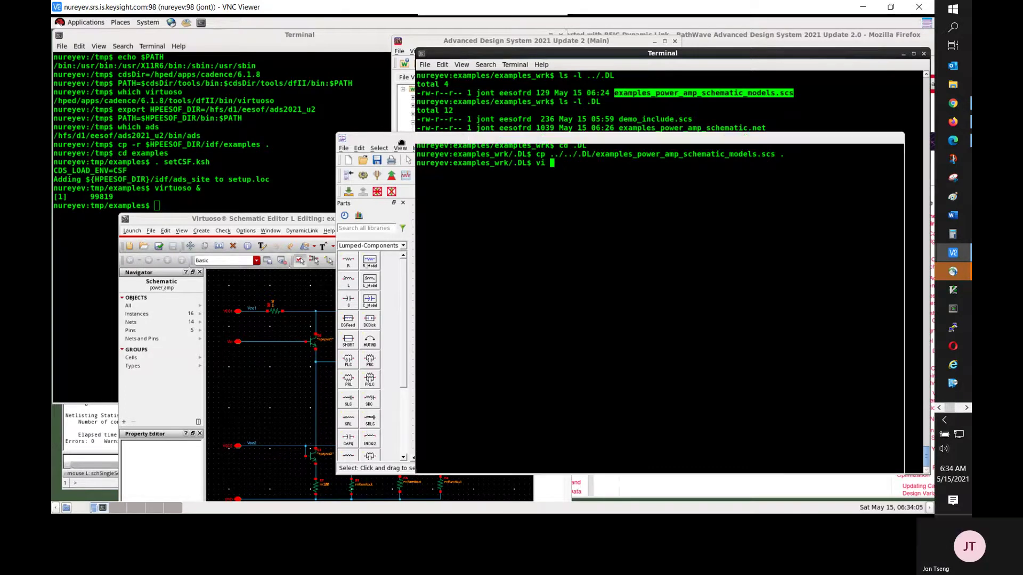
click(412, 41)
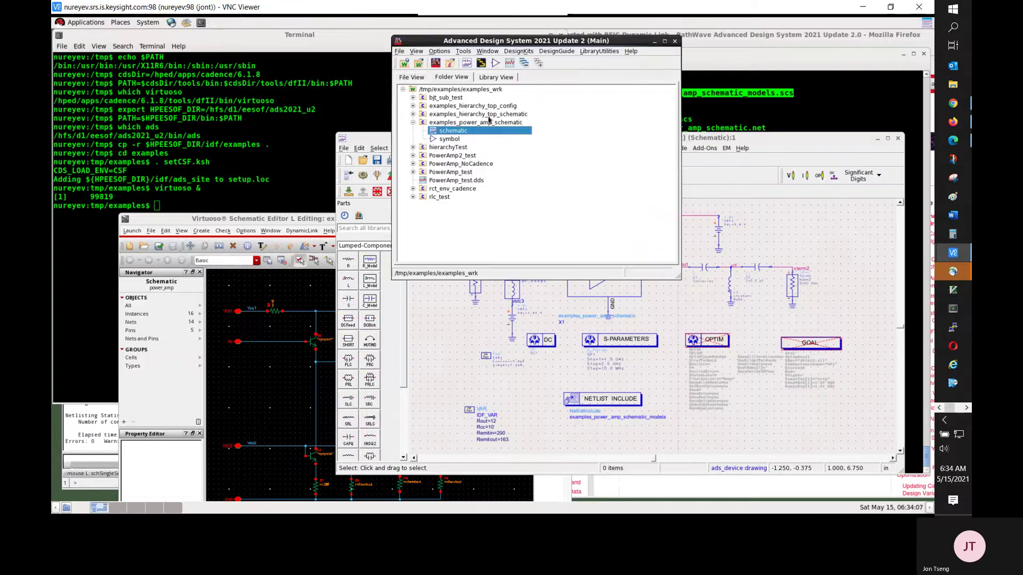
double_click(456, 133)
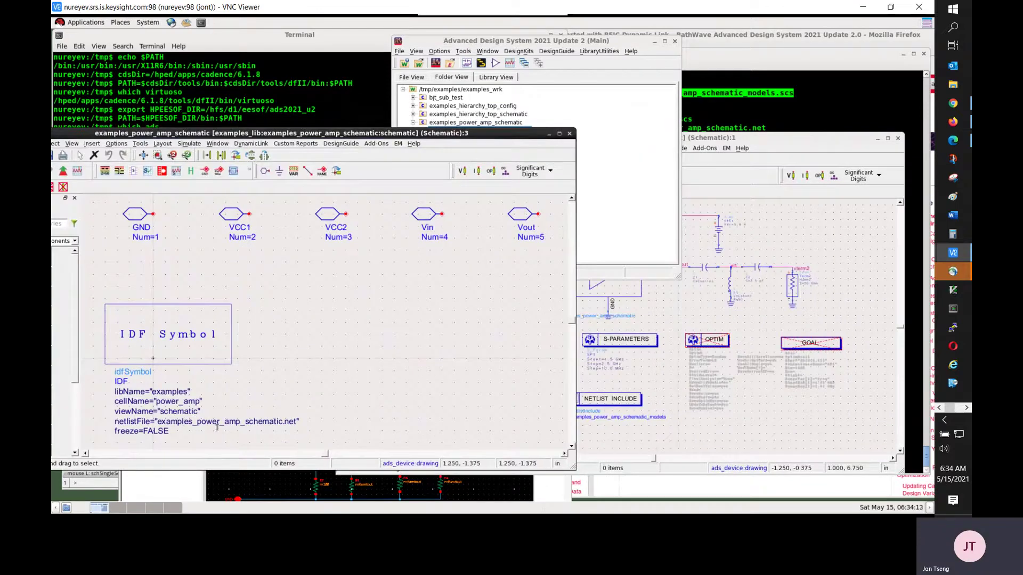
click(770, 55)
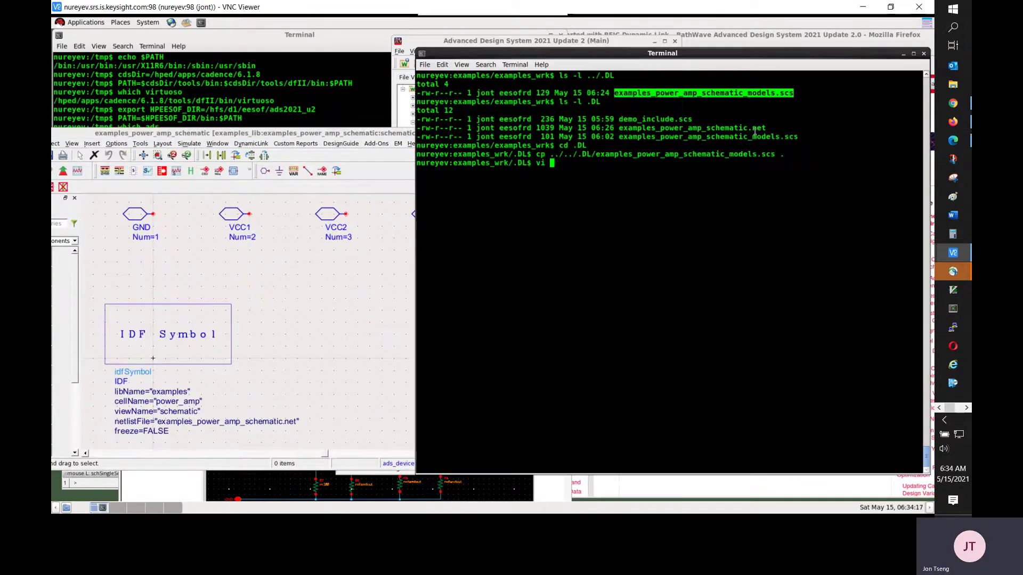
double_click(745, 128)
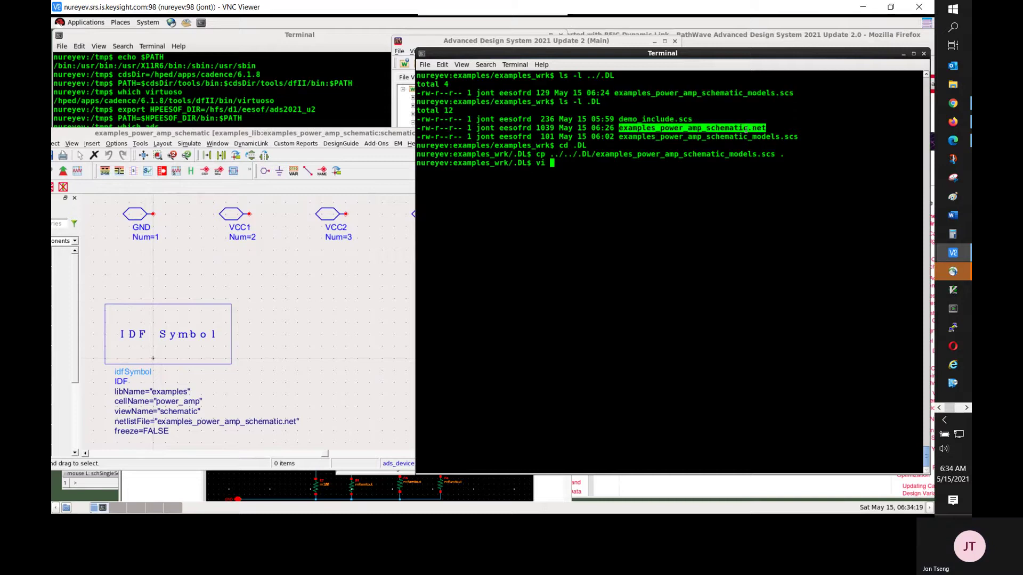
middle_click(764, 211)
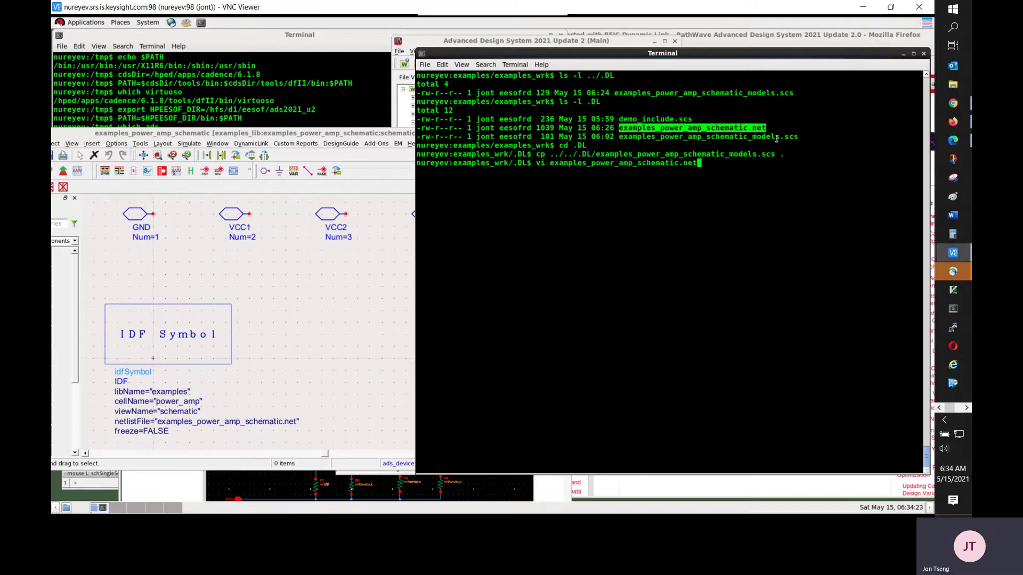
double_click(722, 136)
key(Return)
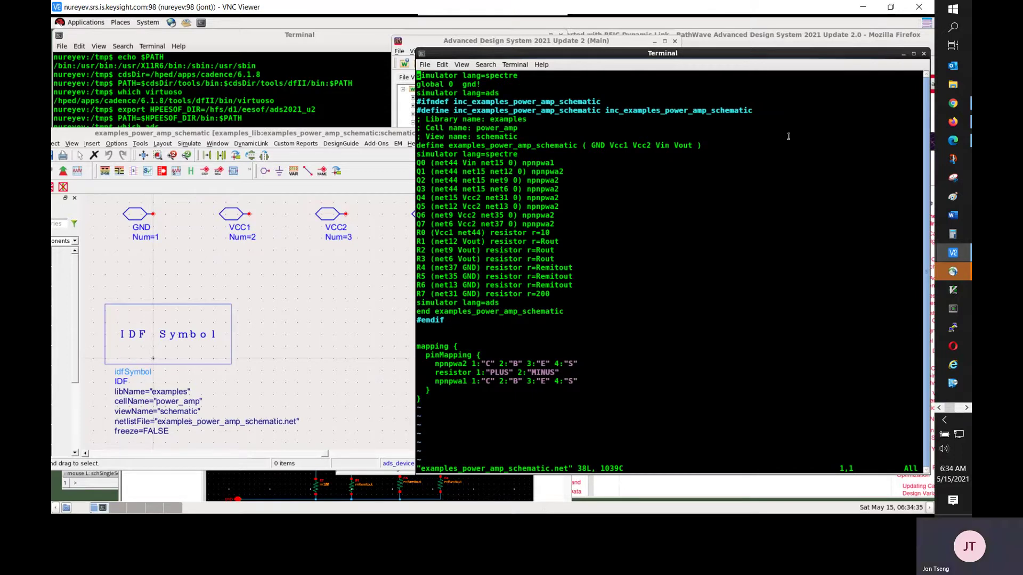
Insert include "examples_power_amp_schematic_models.scs" as line 2, then save with :w and quit with :q.
text(oinc)
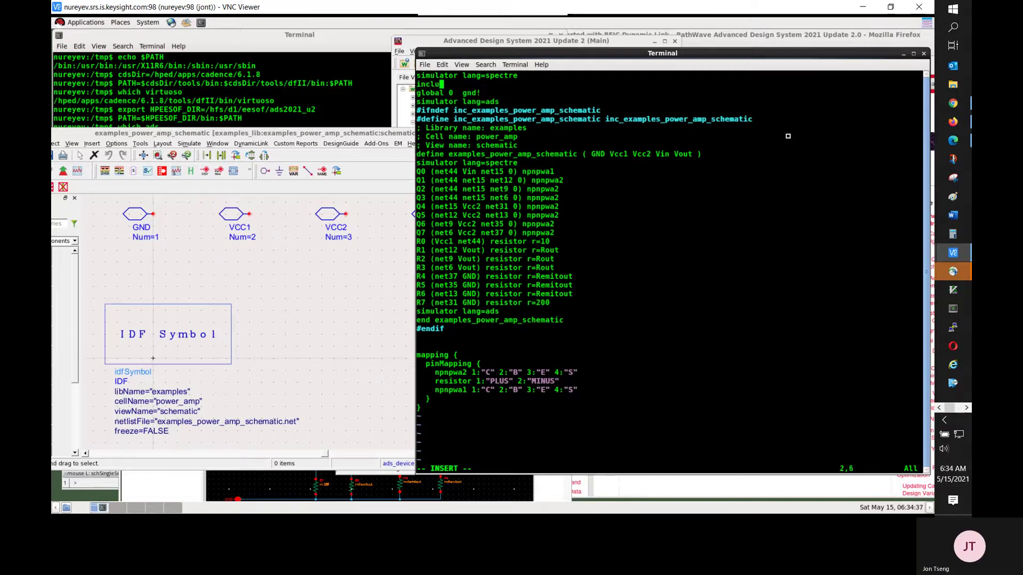
text(e ")
middle_click(765, 198)
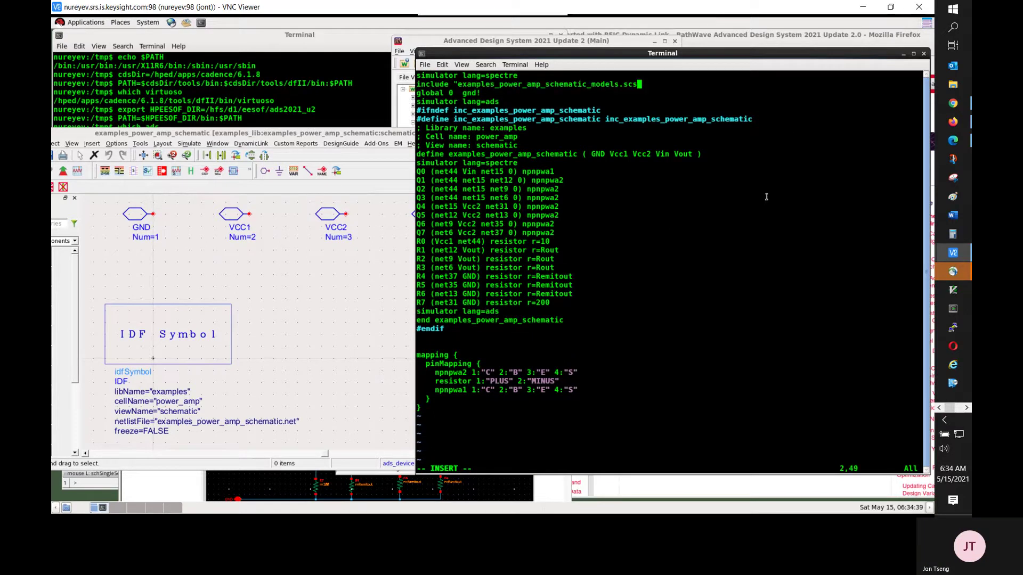
text(")
key(Escape)
text(:w!)
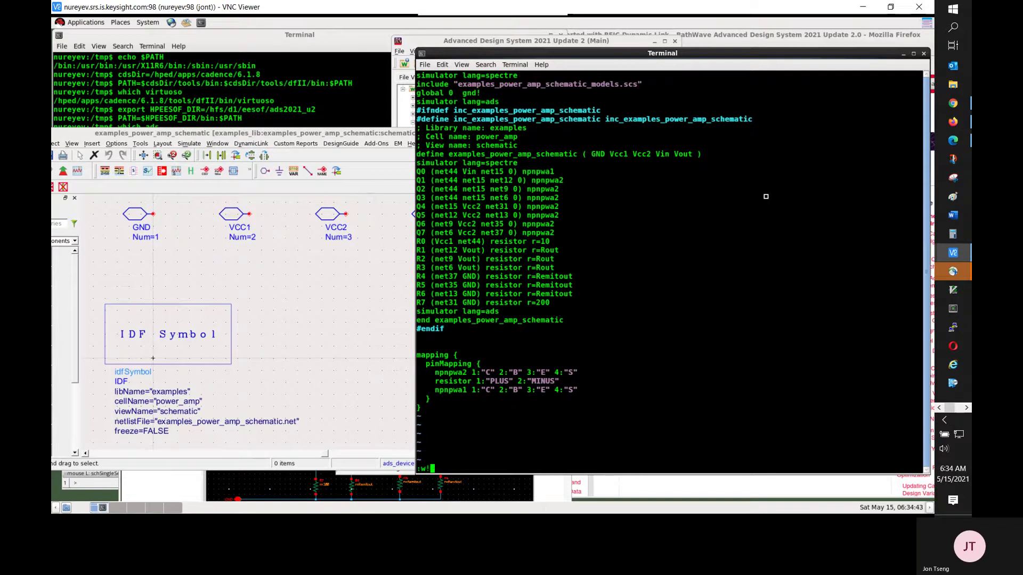
key(Return)
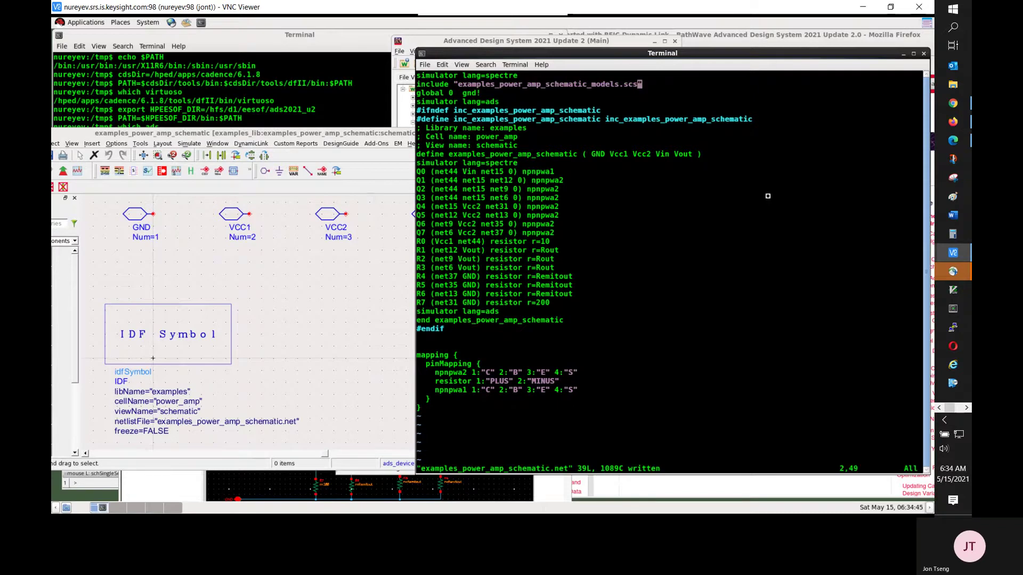
text(:q)
key(Return)
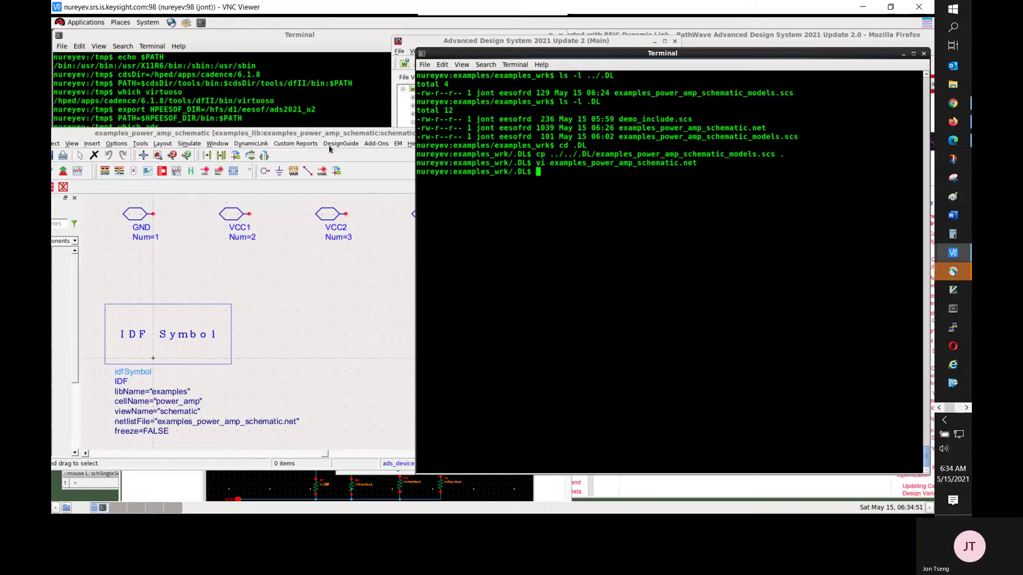
Close the examples_power_amp_schematic symbol window and deactivate NETLIST INCLUDE with the Deactivate/Activate tool.
click(309, 133)
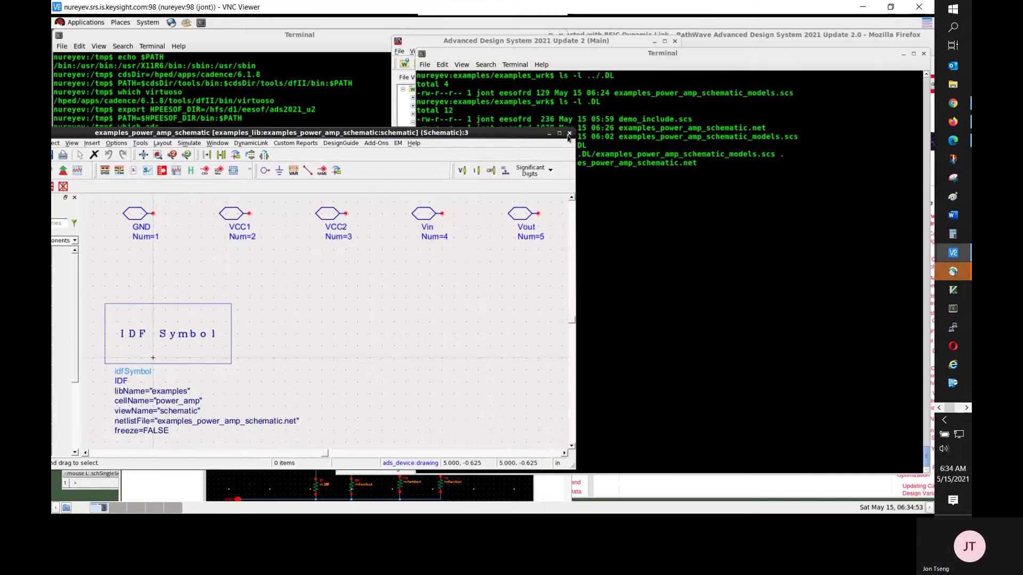
click(569, 133)
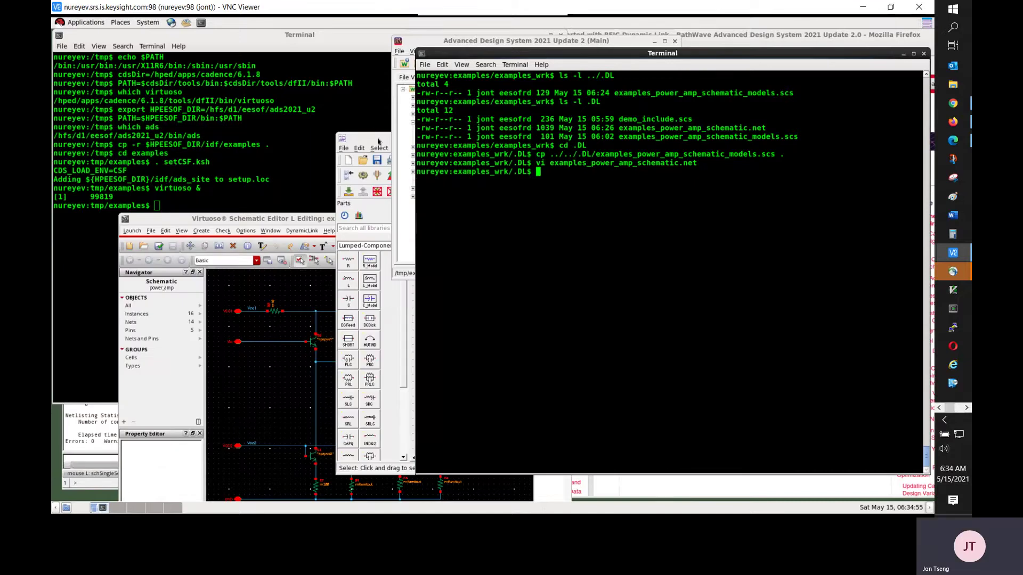
click(610, 408)
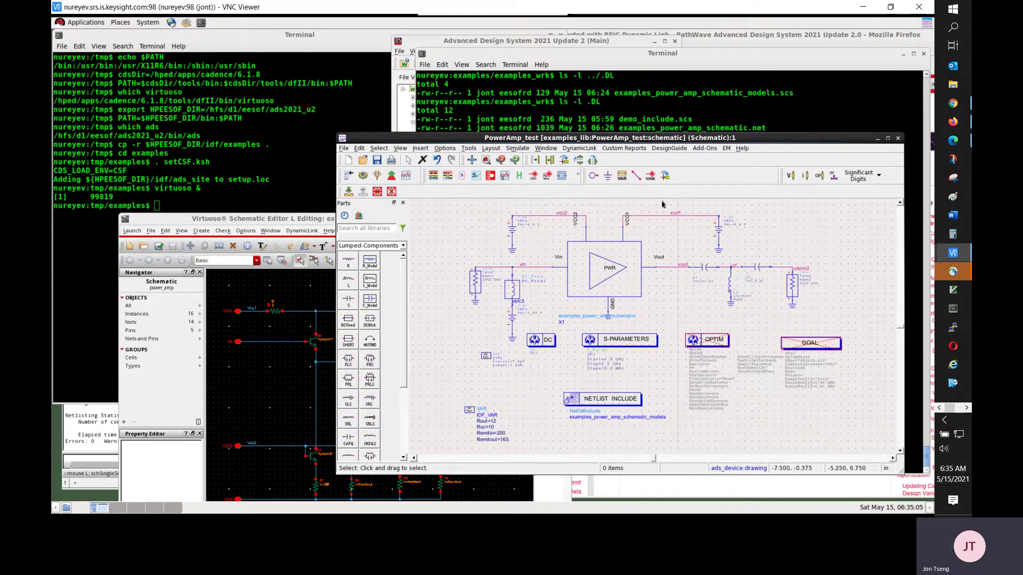
click(391, 191)
click(600, 405)
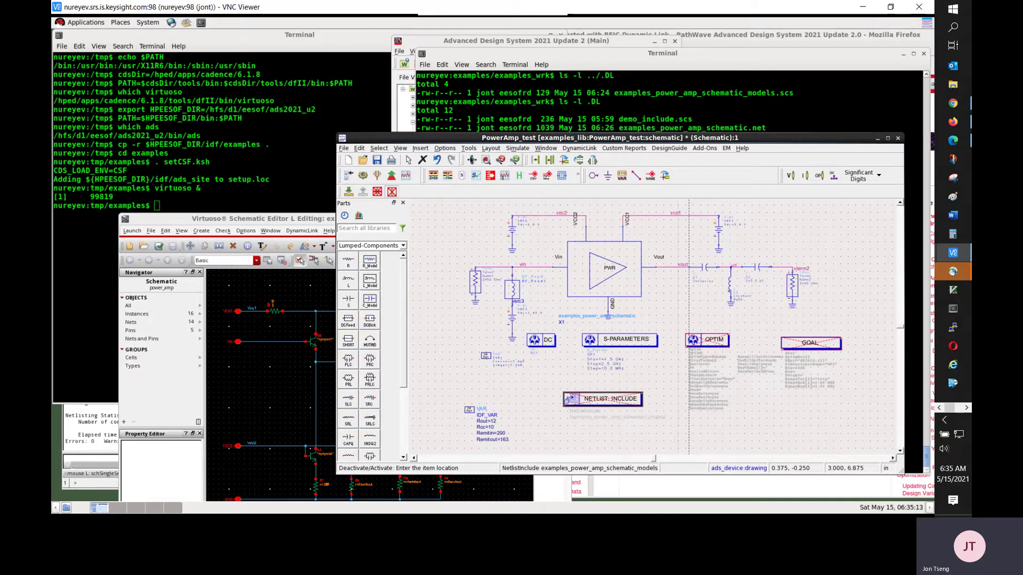
Set instance X1's freeze mode to TRUE, then push into it to confirm the .DL netlist path.
click(583, 149)
mouse_move(589, 161)
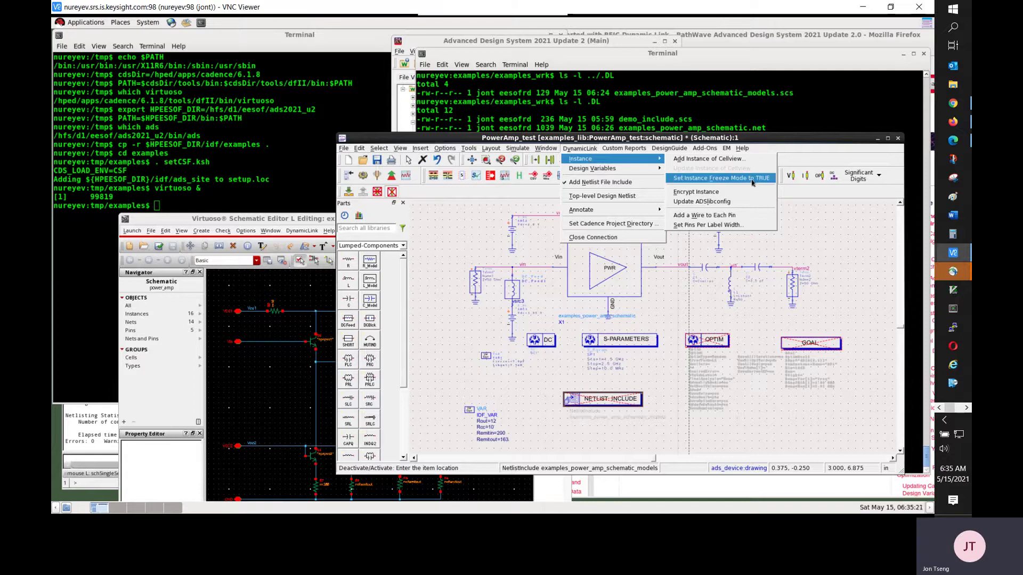
click(725, 192)
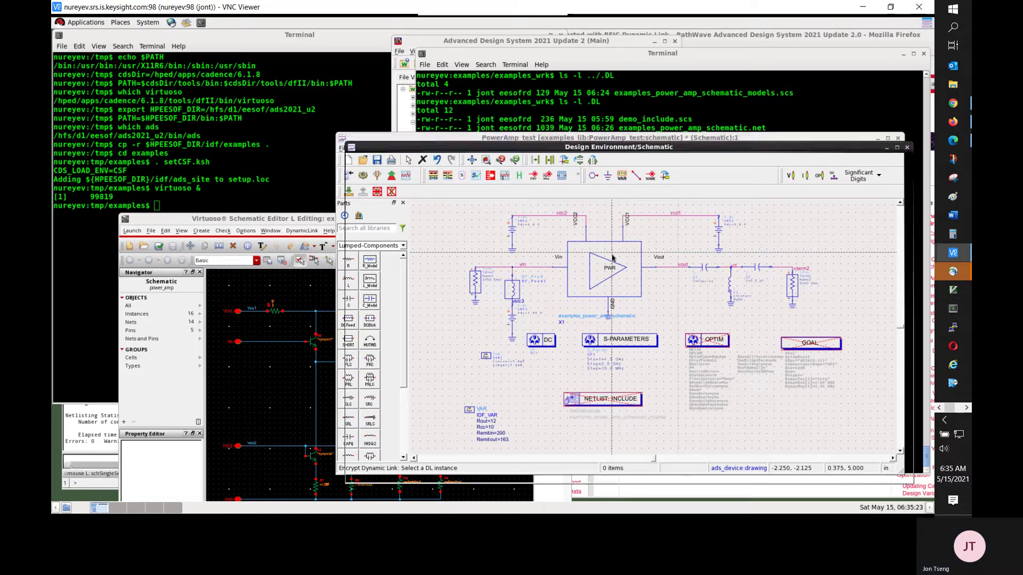
click(349, 191)
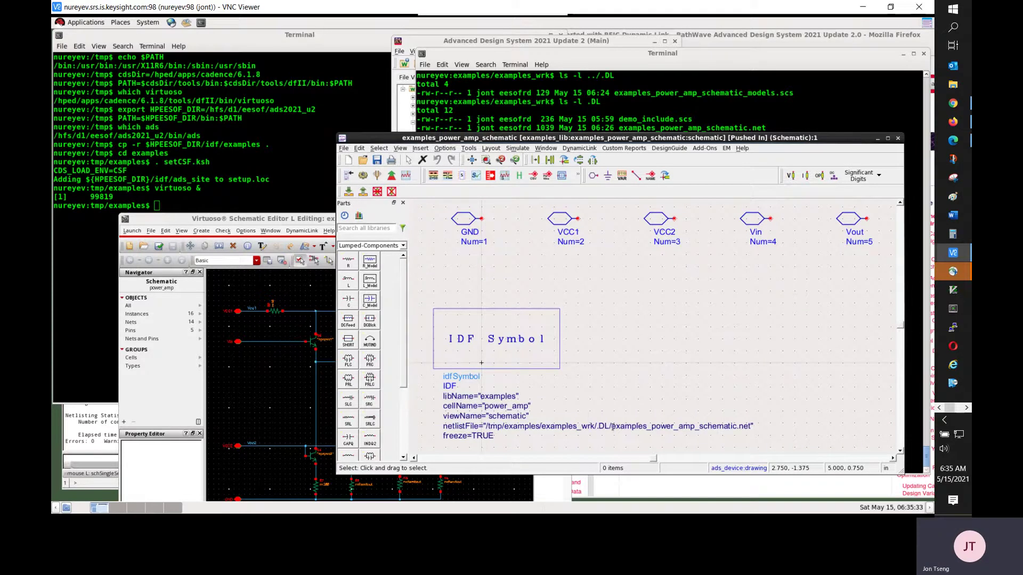
click(366, 193)
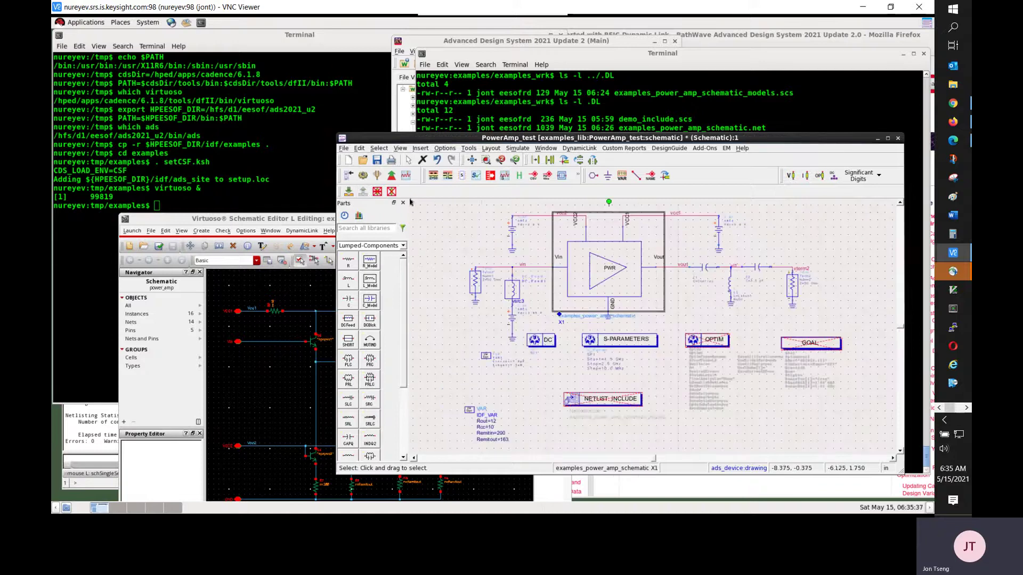
Run the PowerAmp_test simulation and review the hpeesofsim status summary.
click(364, 176)
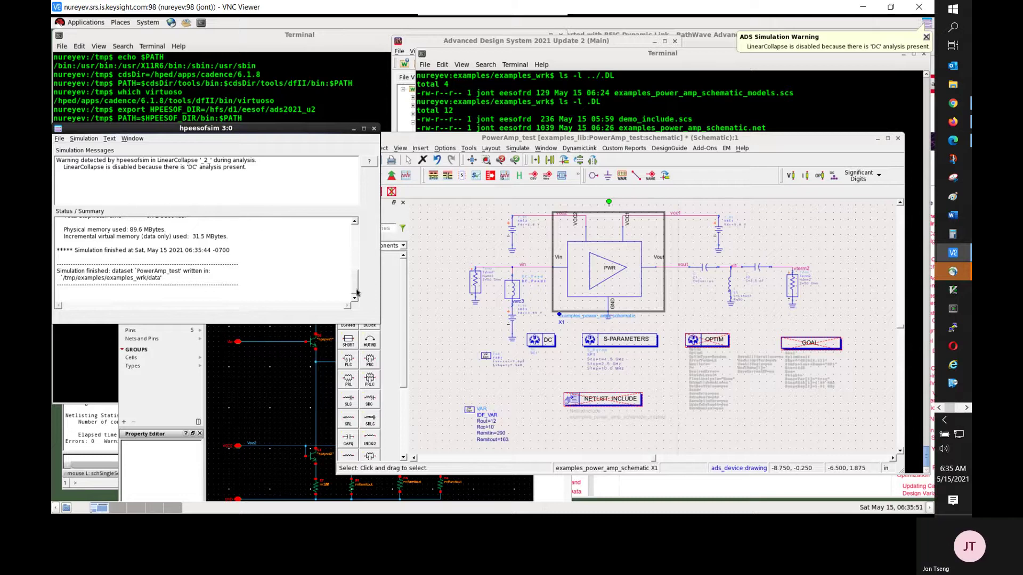
drag(357, 292, 356, 224)
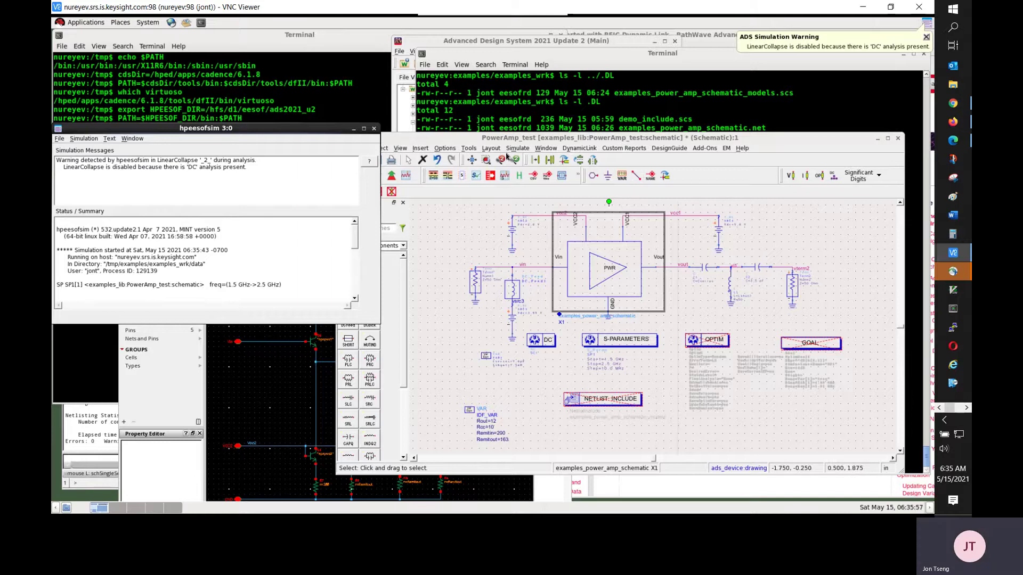
Place encrypted instance X2 (examples_power_amp_schematic_xdl) right of the circuit and maximize the schematic window.
click(584, 151)
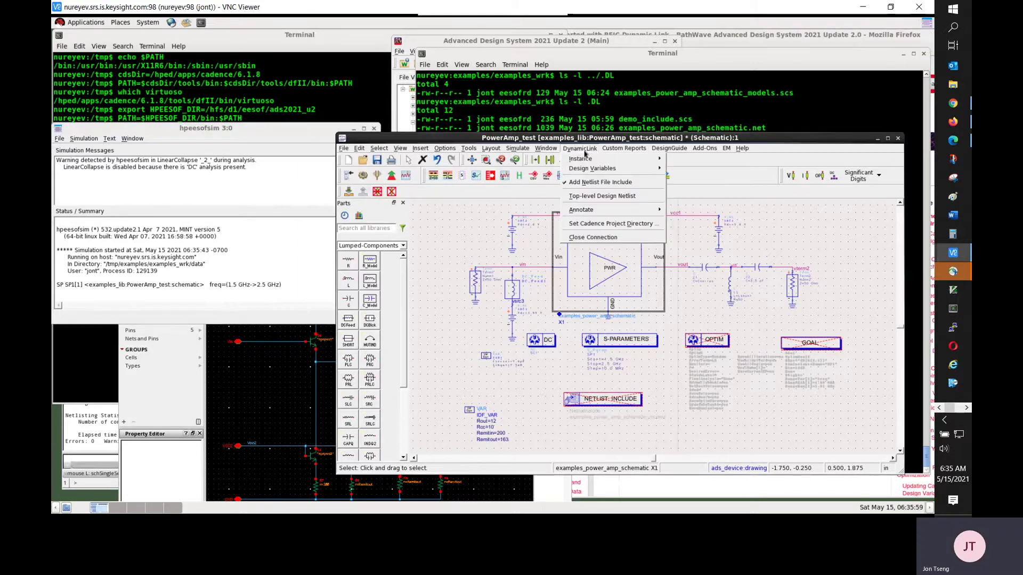
mouse_move(584, 161)
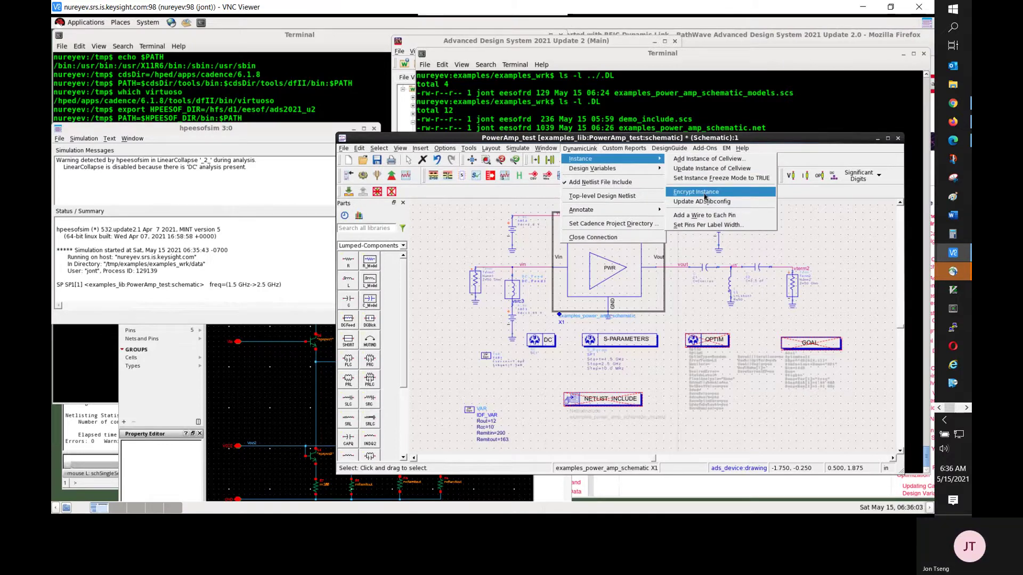
click(704, 193)
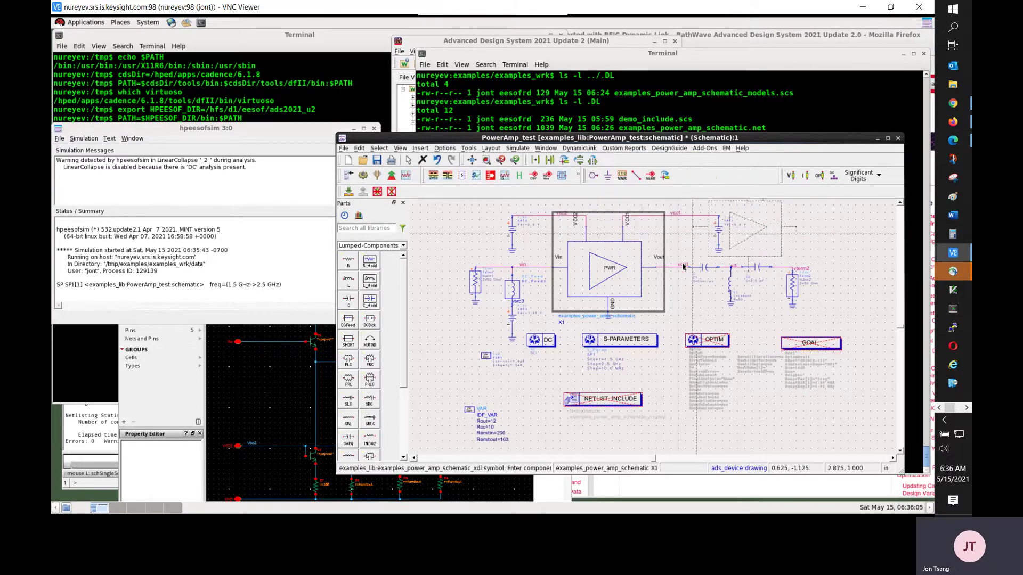
click(795, 246)
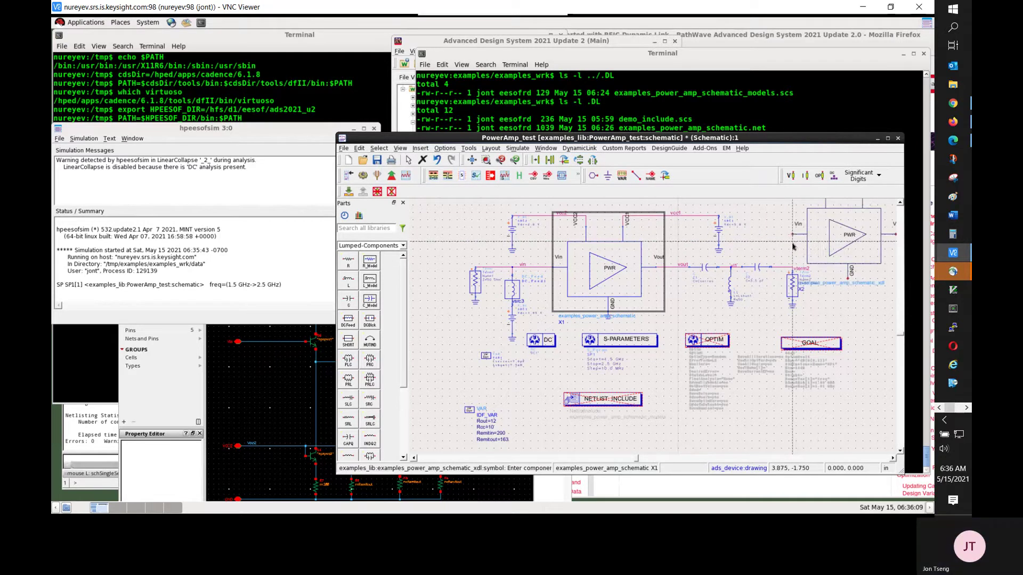
key(Escape)
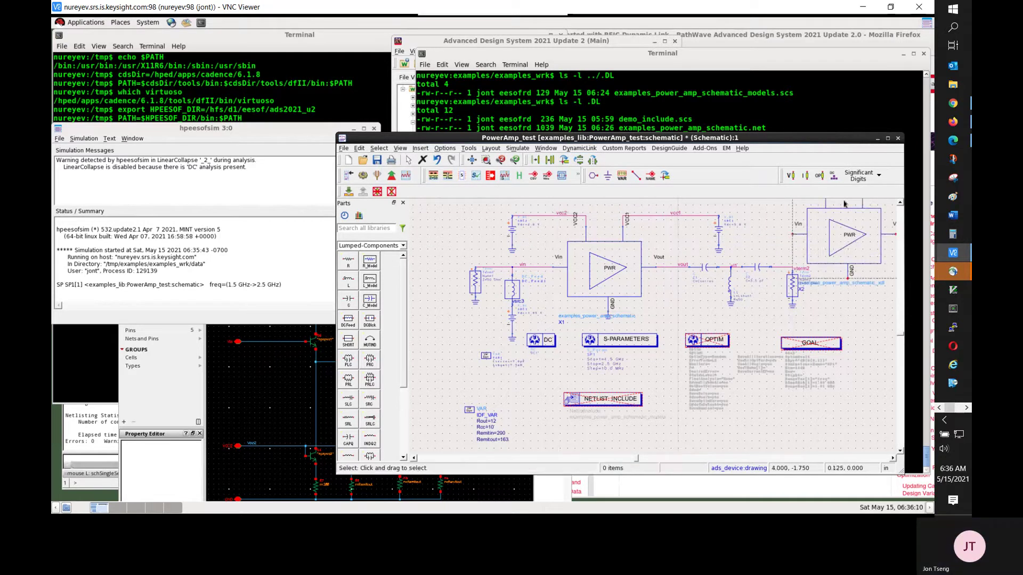
click(888, 139)
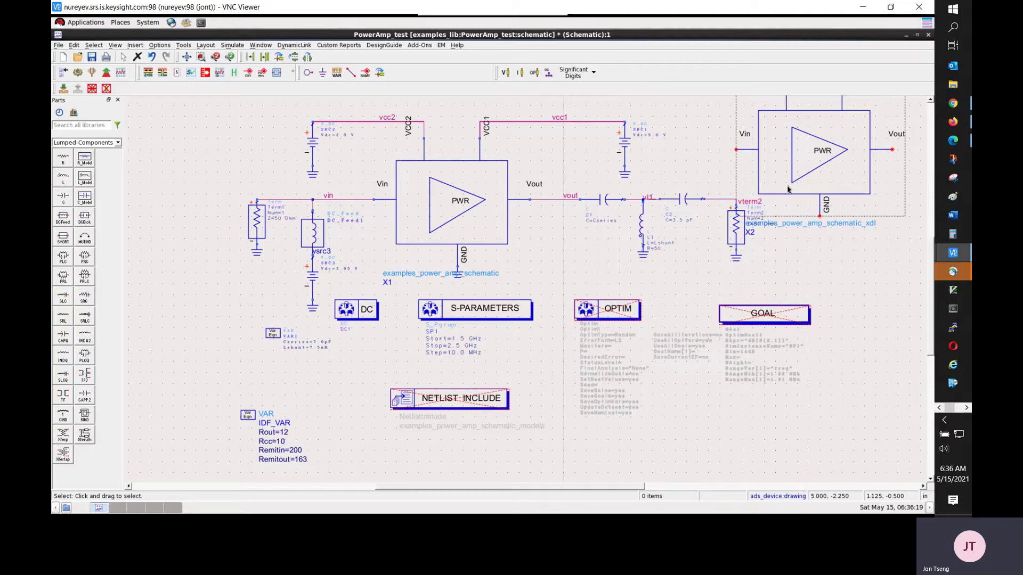
double_click(498, 273)
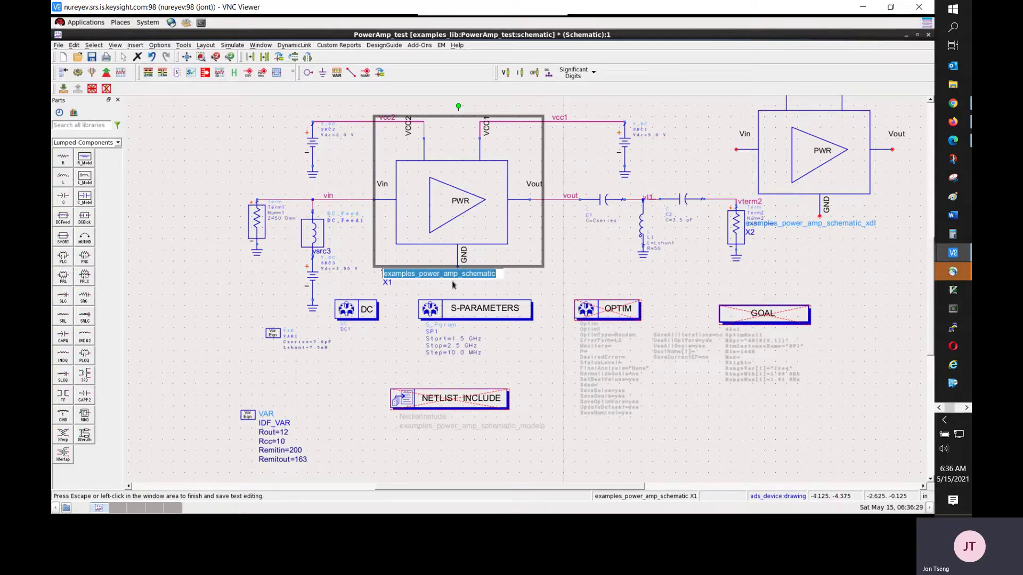
click(810, 230)
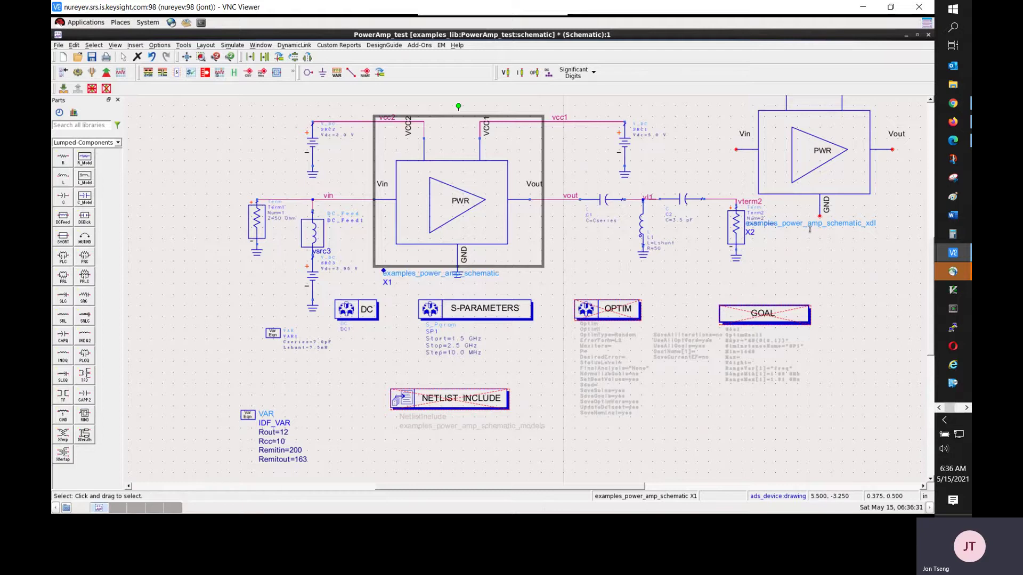
double_click(874, 229)
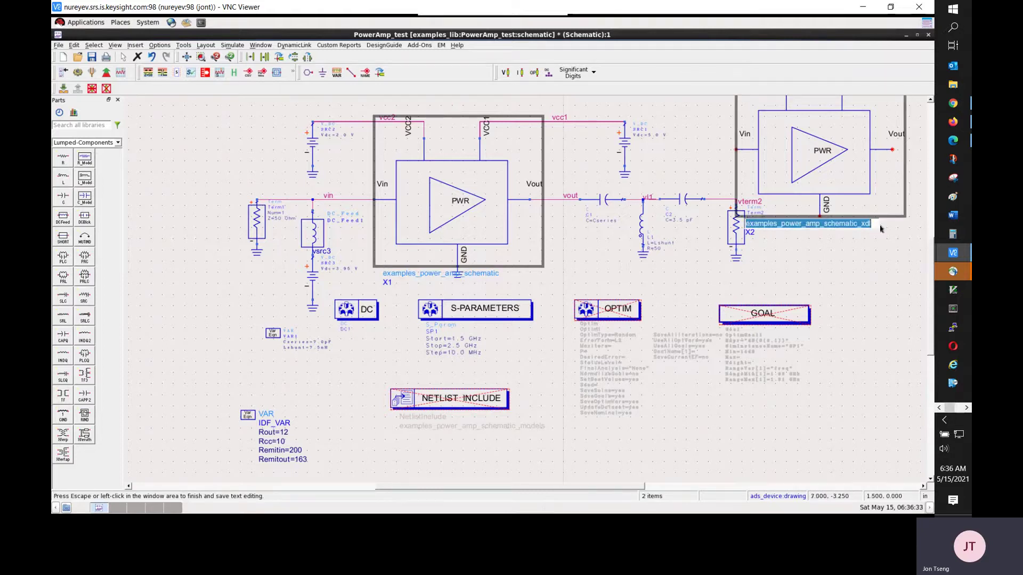
click(844, 179)
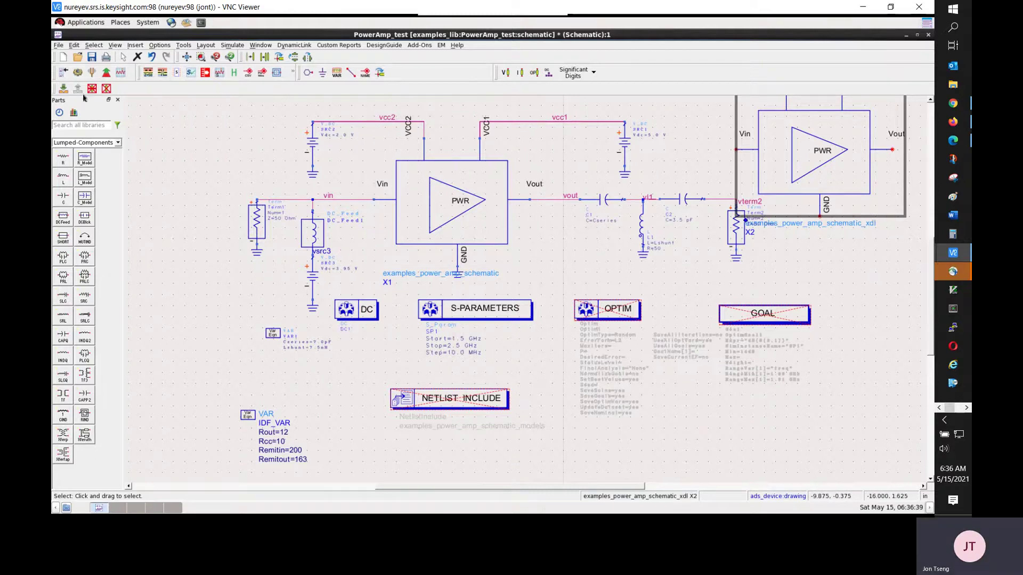
click(63, 88)
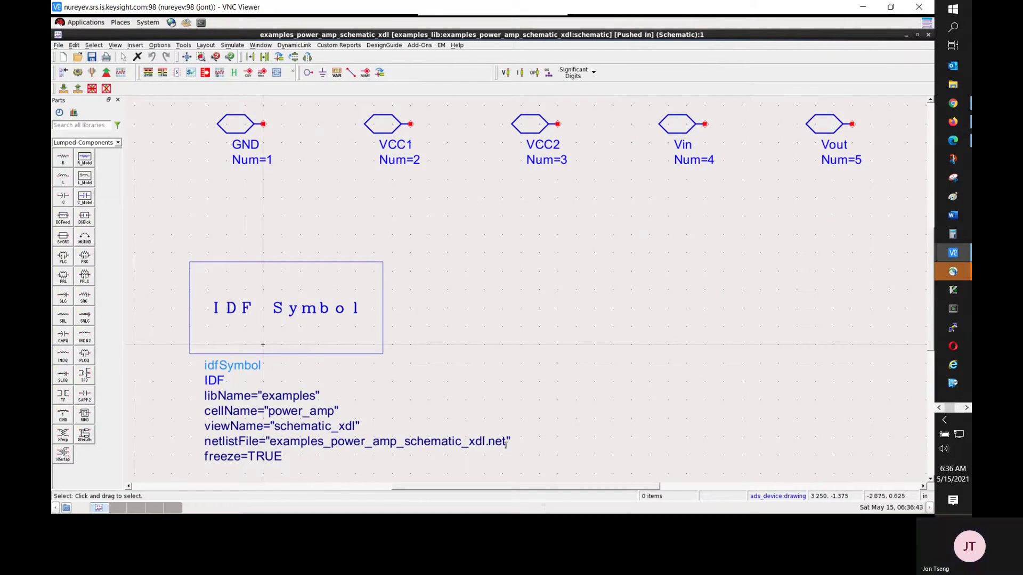
double_click(472, 444)
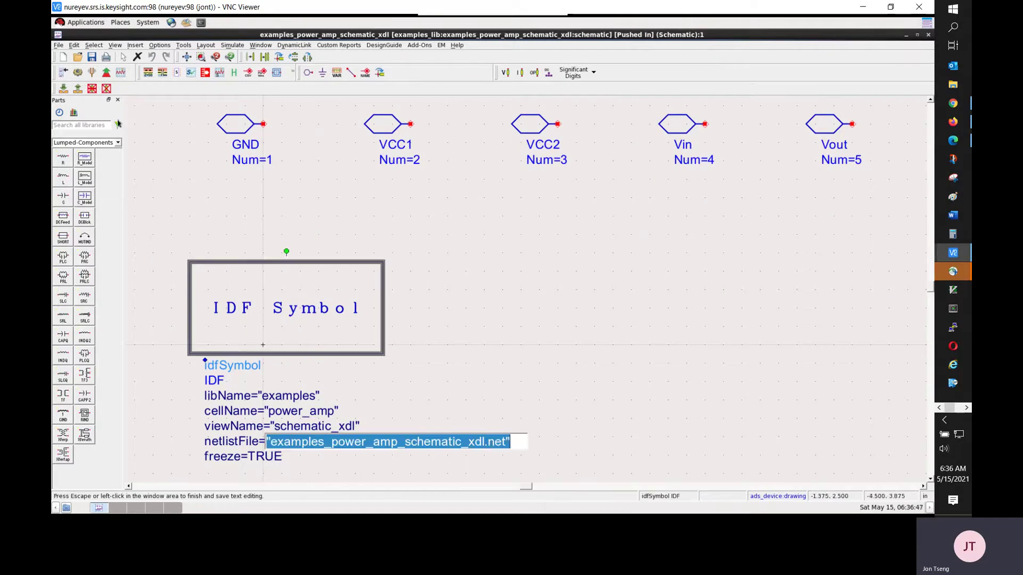
click(78, 88)
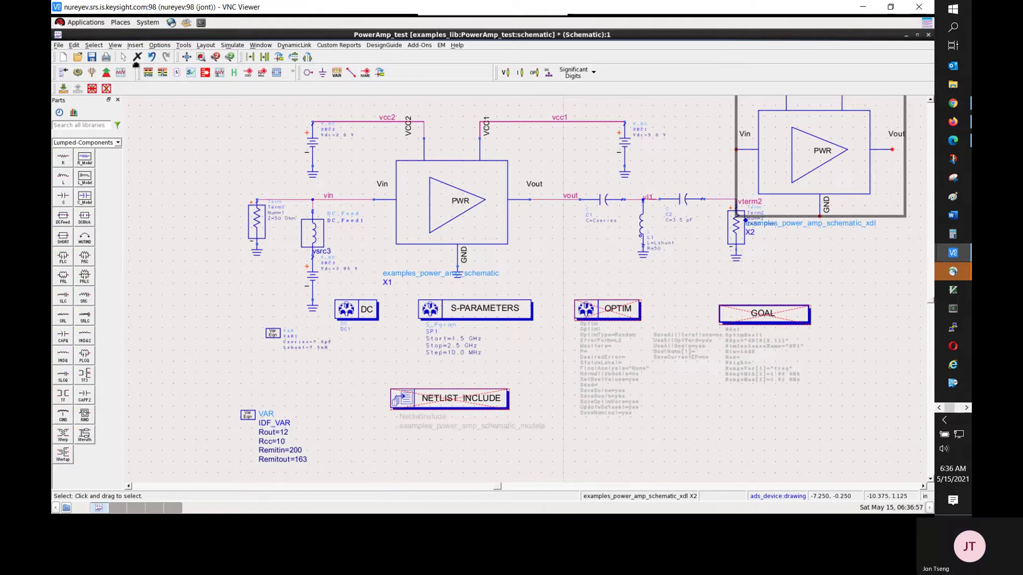
Delete the duplicate PWR instance and rename X1's design to examples_power_amp_schematic_xdl.
click(137, 56)
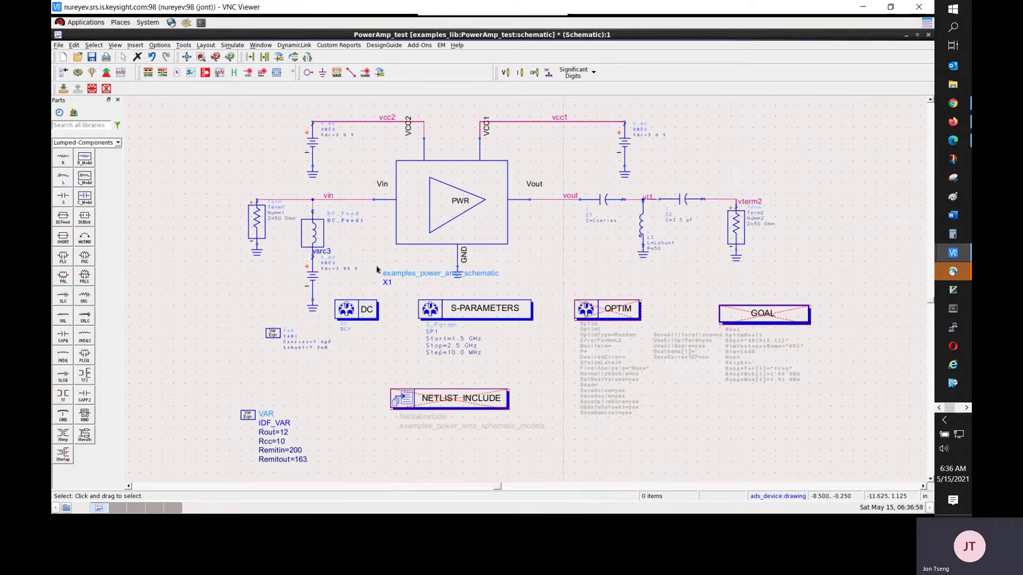
double_click(500, 275)
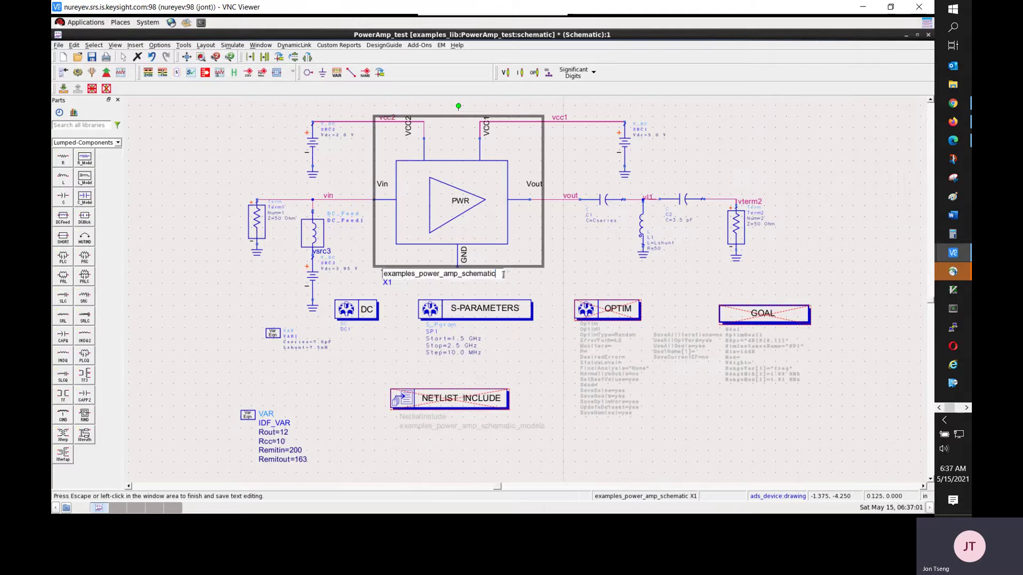
text(_)
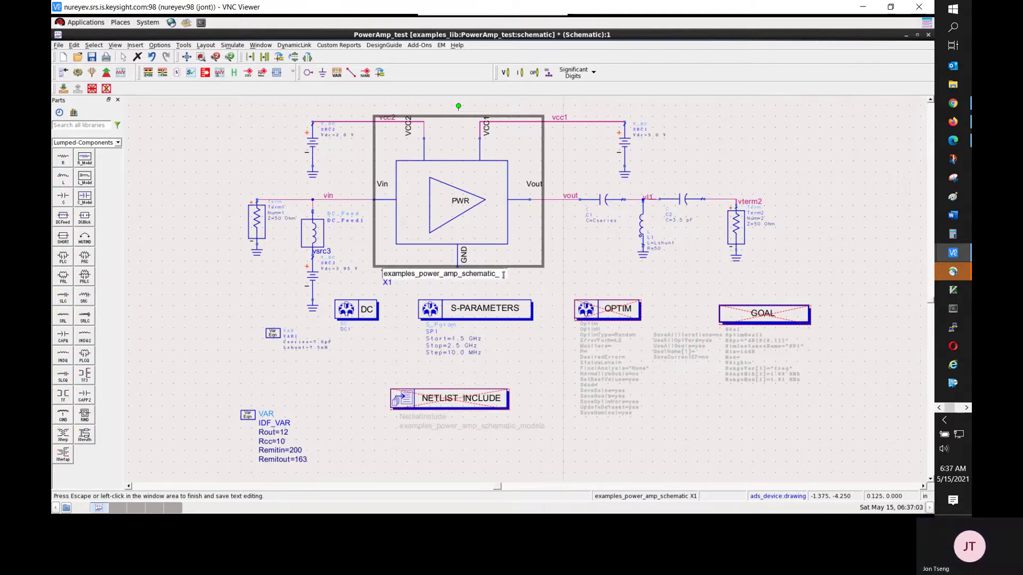
text(xdl)
key(Tab)
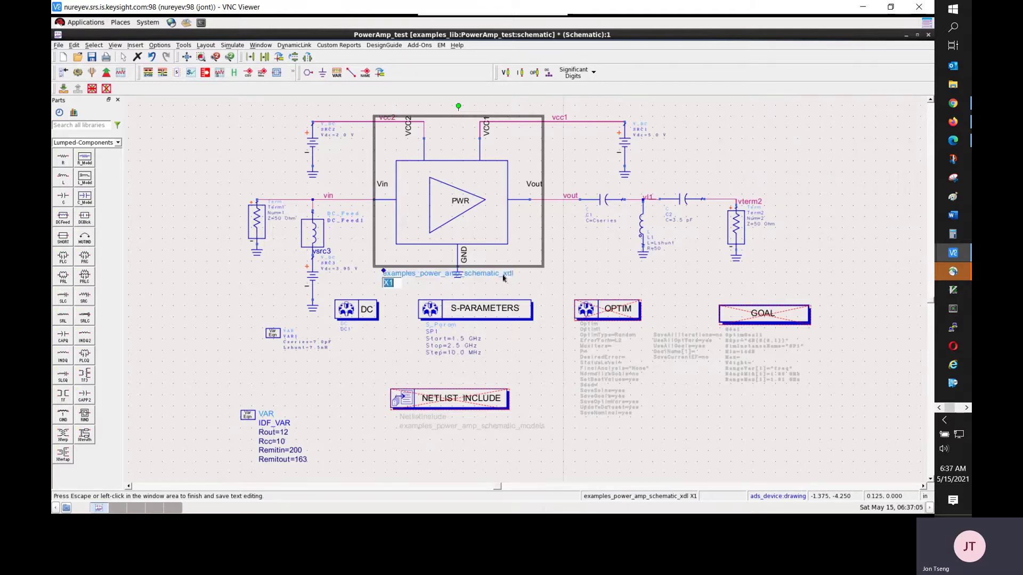
click(570, 267)
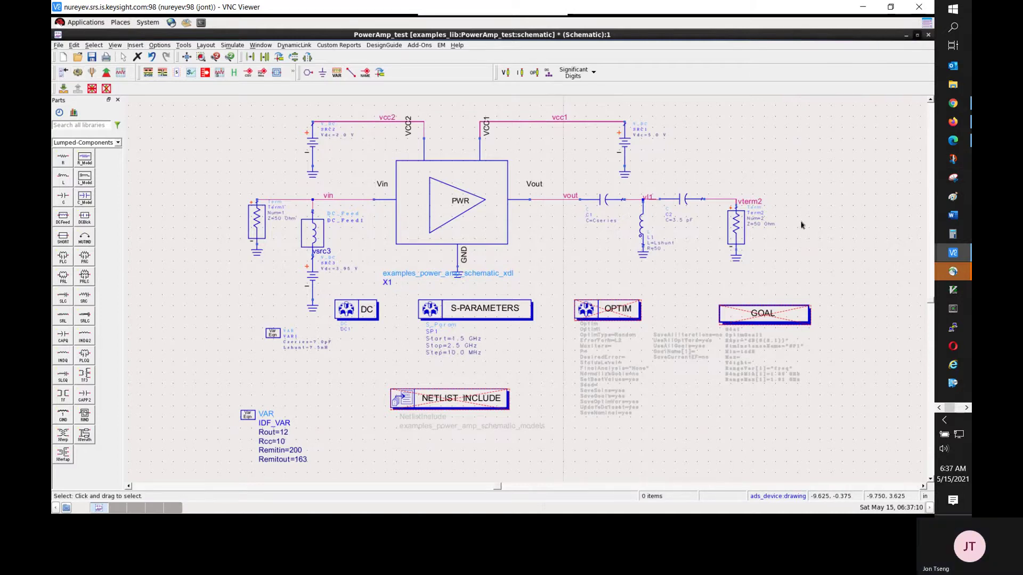
Resimulate with F7, close the status window, and nudge the VAR block slightly.
key(F7)
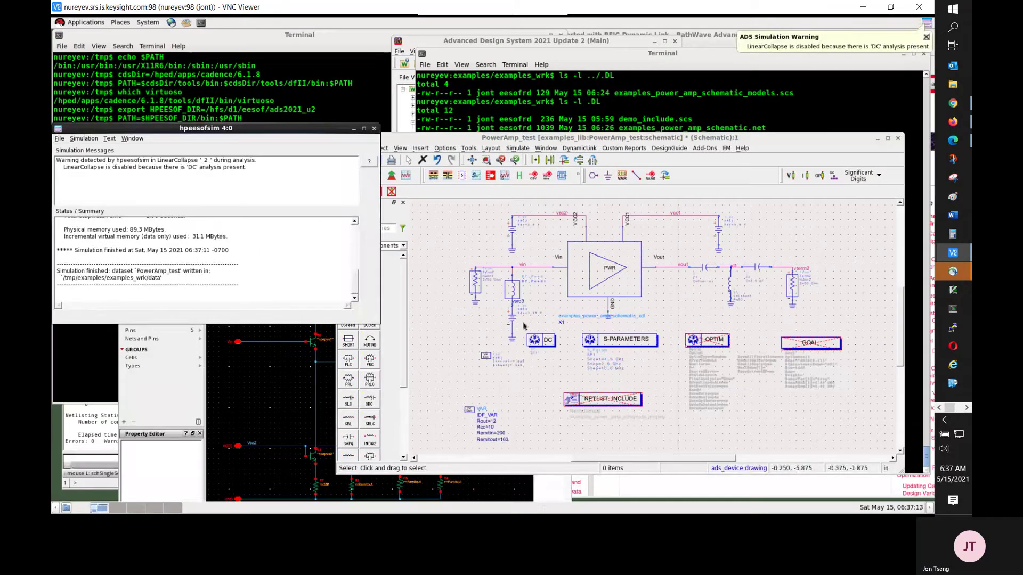
click(374, 129)
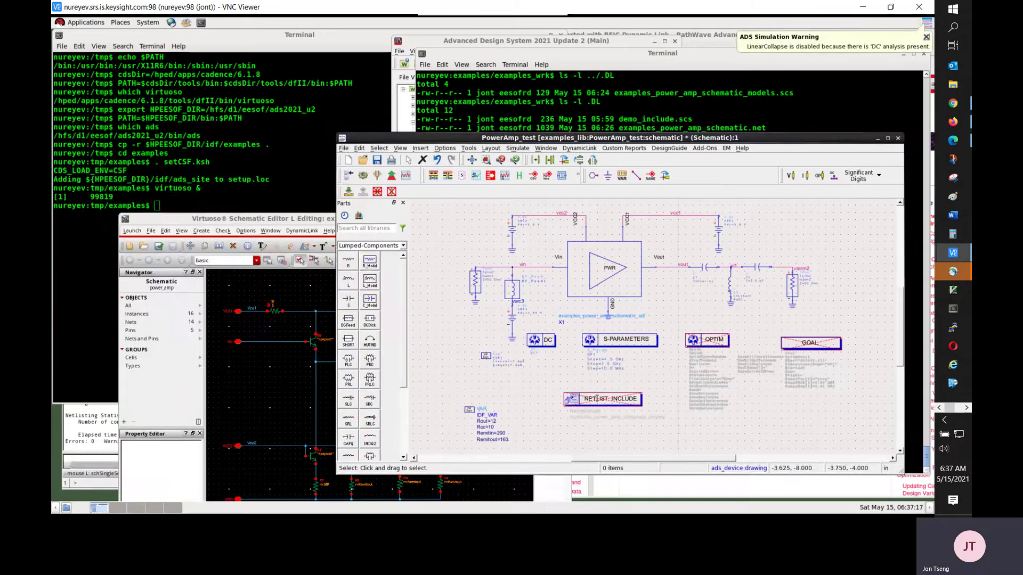
click(609, 404)
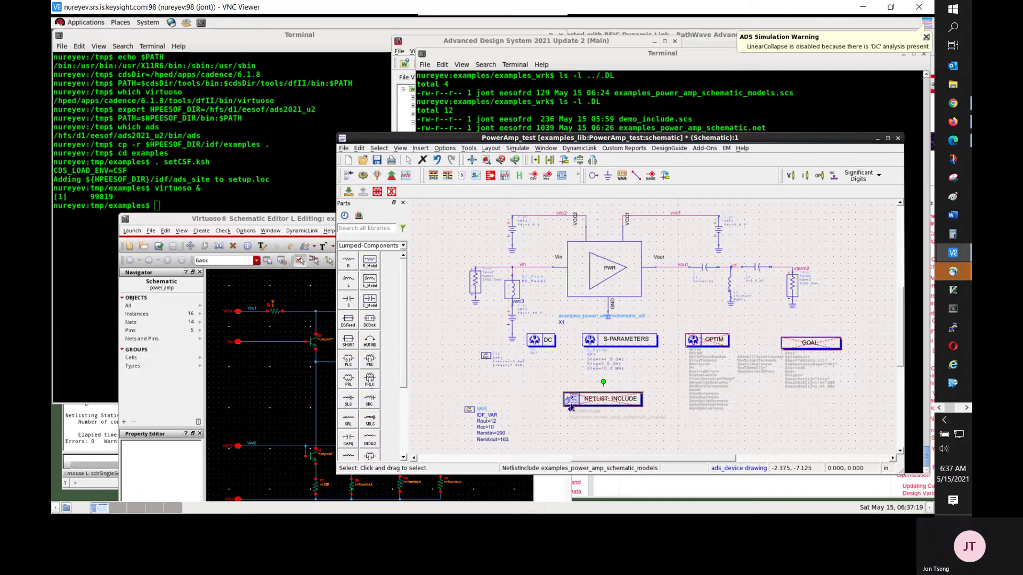
drag(475, 400, 483, 389)
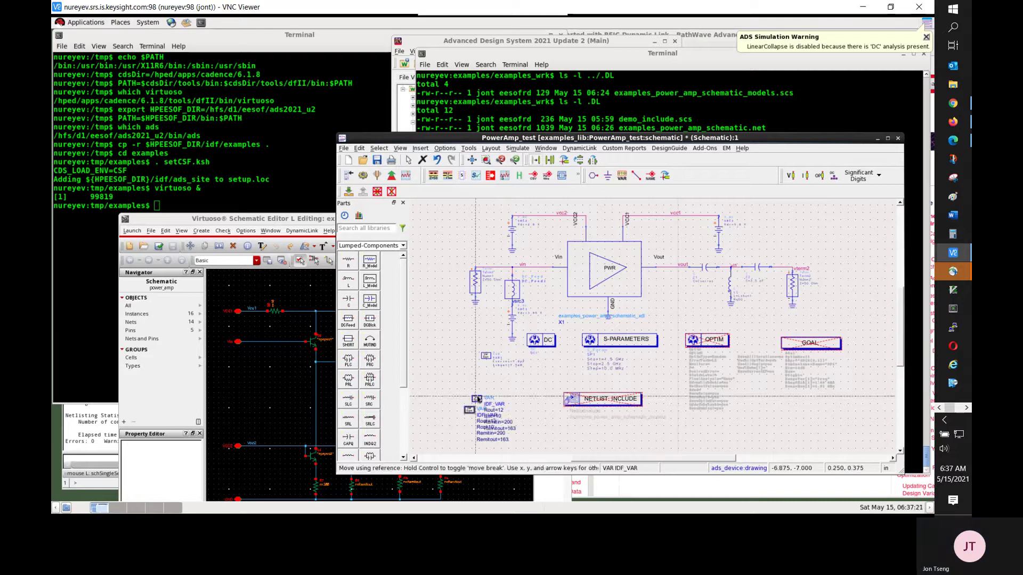
click(526, 394)
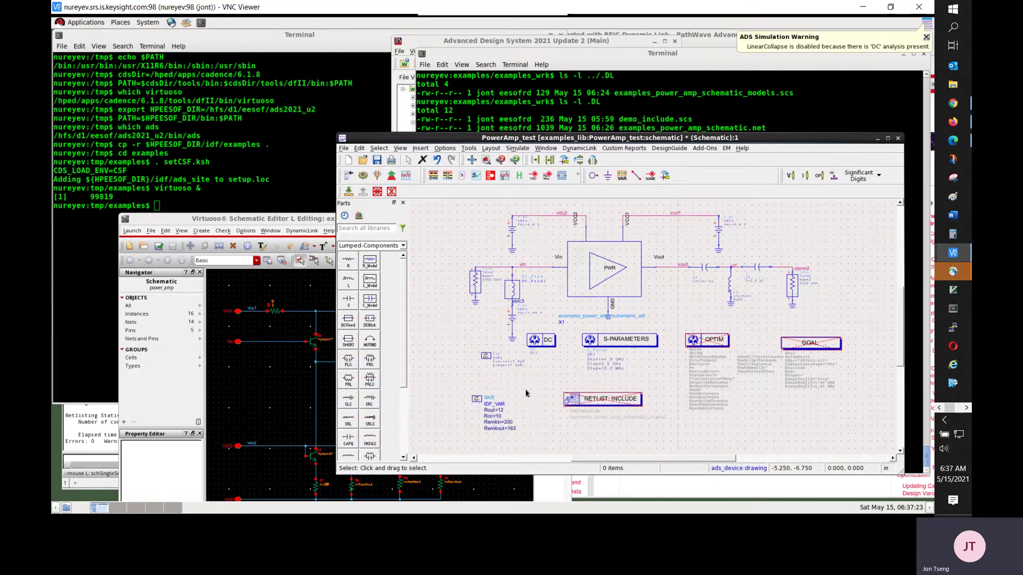
click(105, 462)
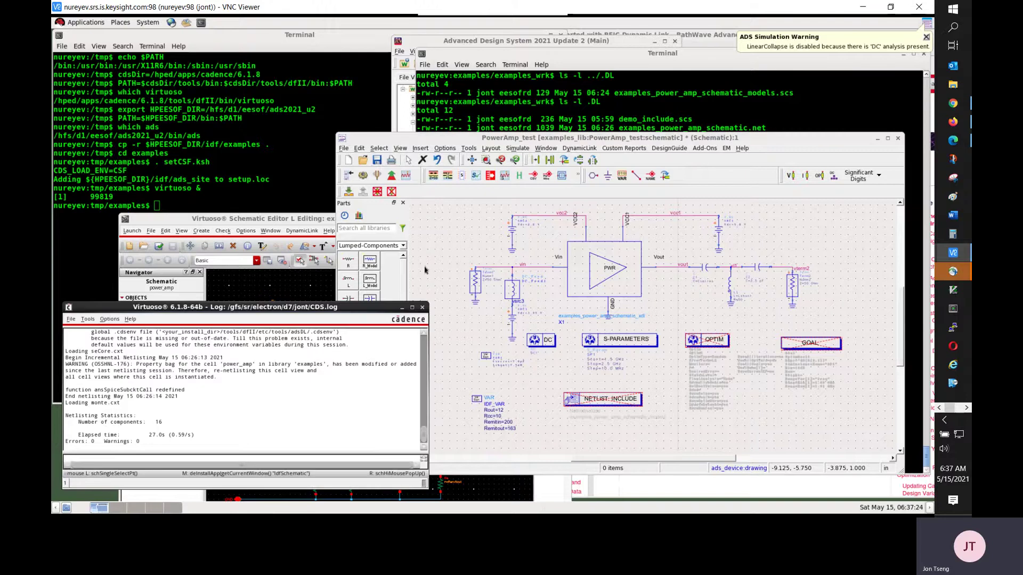
Save PowerAmp_test, then exit Virtuoso with the exit command without saving its session state.
click(379, 163)
click(106, 459)
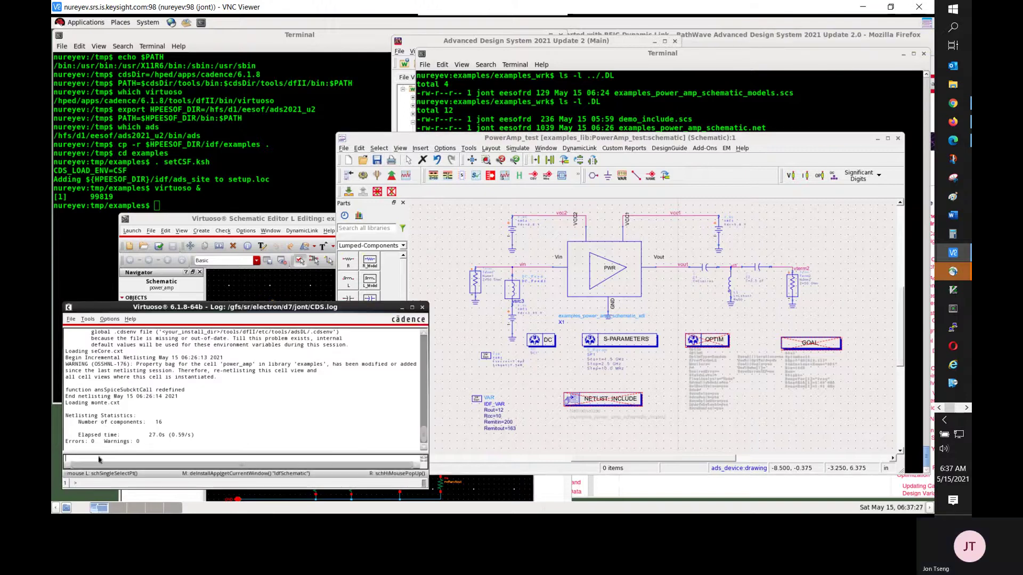
text(exit)
key(Return)
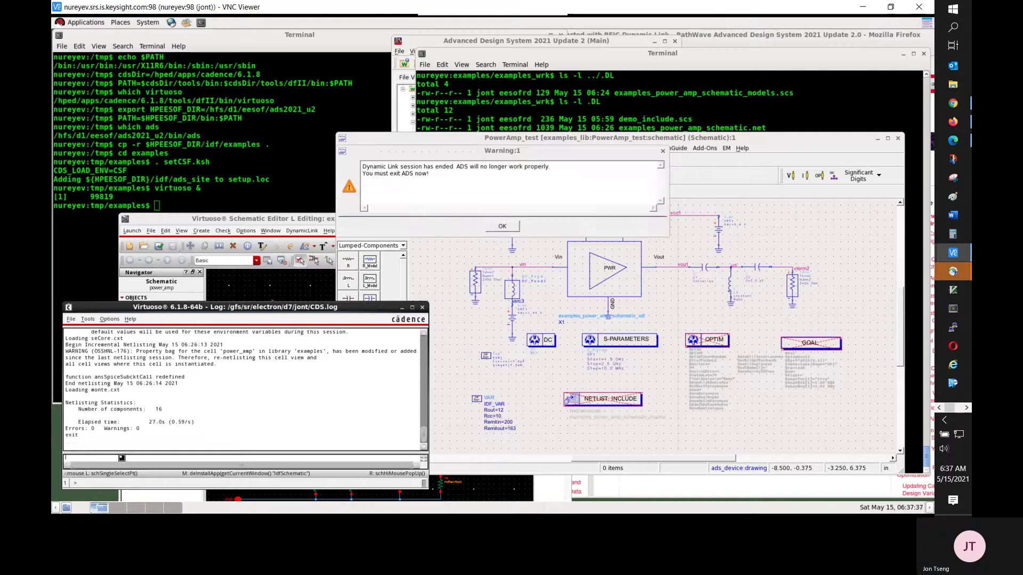
click(502, 227)
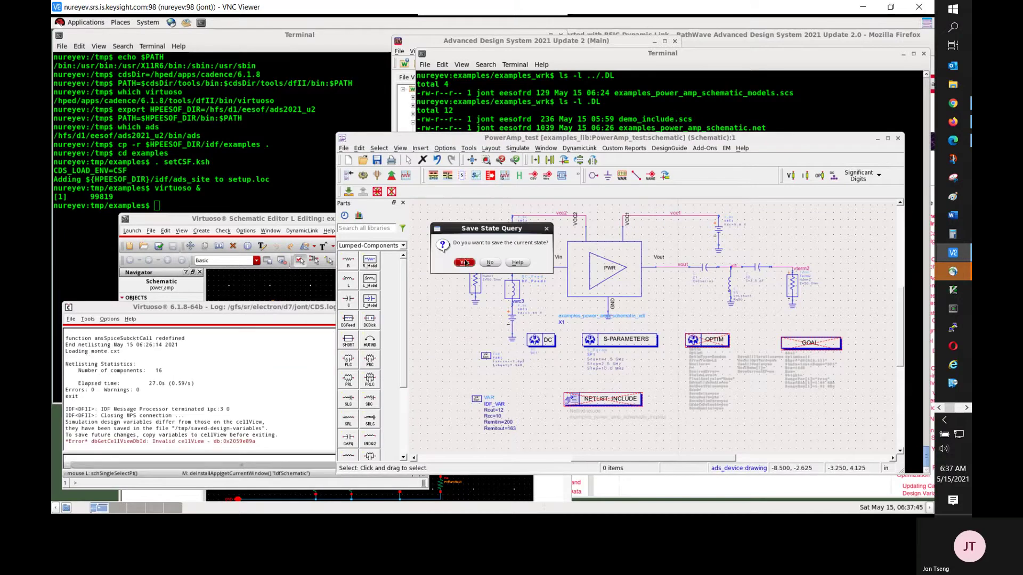
click(487, 263)
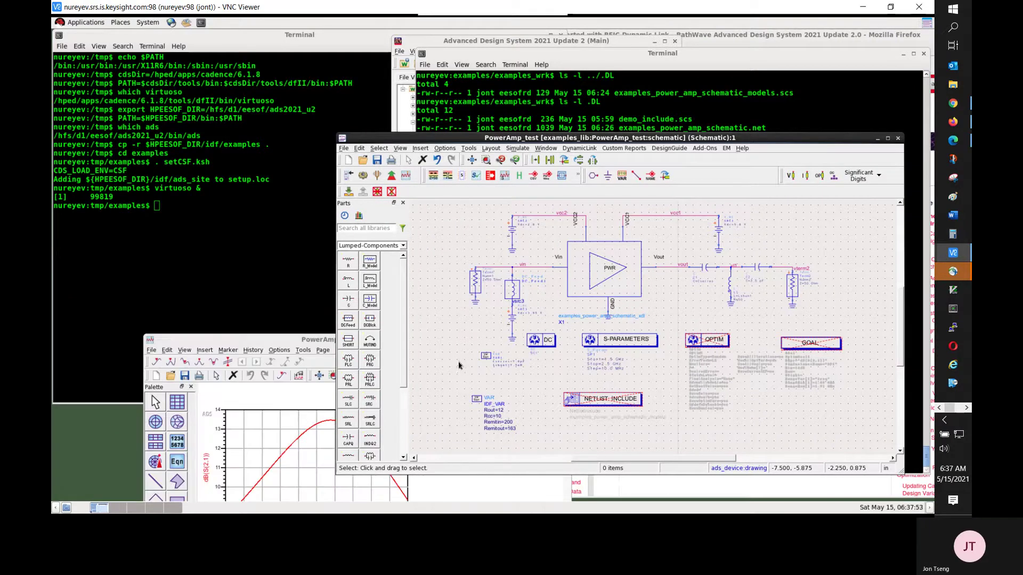
Close the ADS main window and confirm exiting Advanced Design System.
key(alt+Tab)
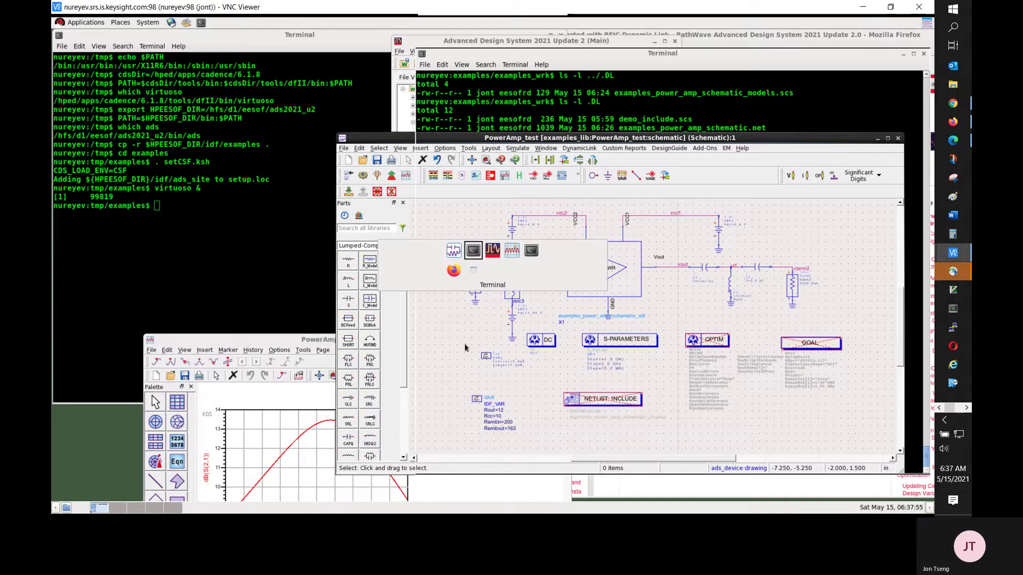
key(alt+Tab)
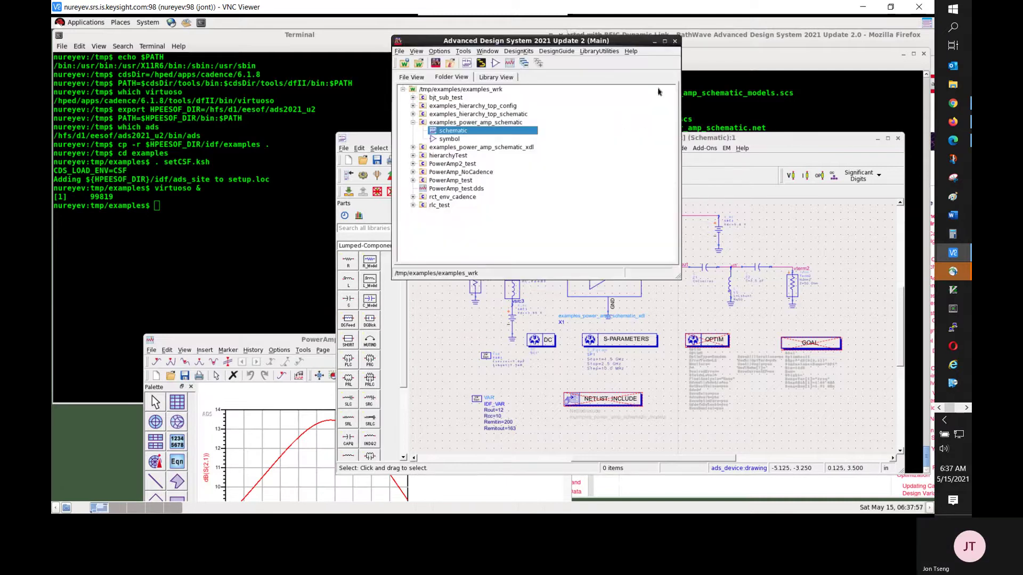
click(675, 42)
click(293, 75)
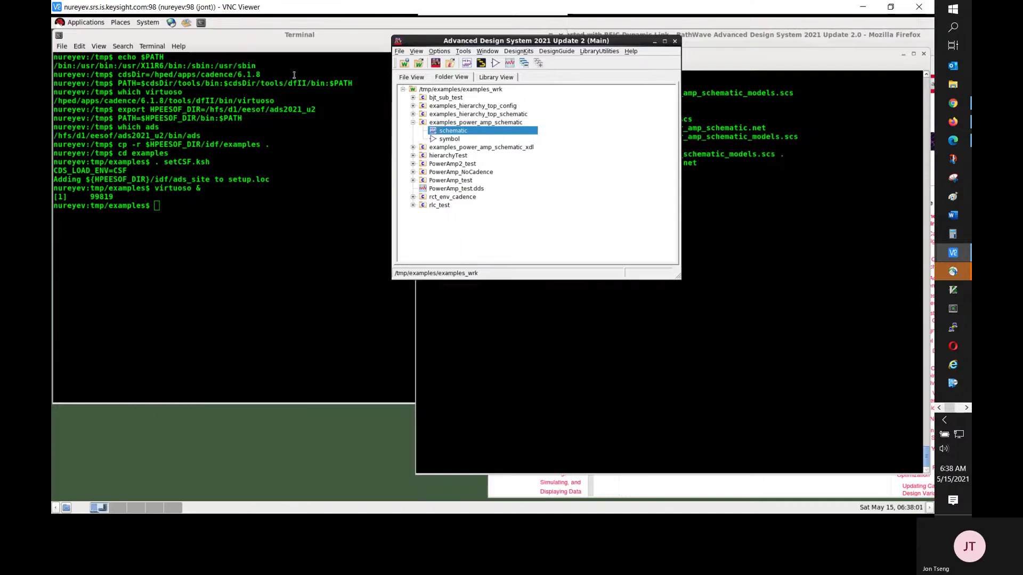
Relaunch ADS by running ads in the terminal.
click(303, 183)
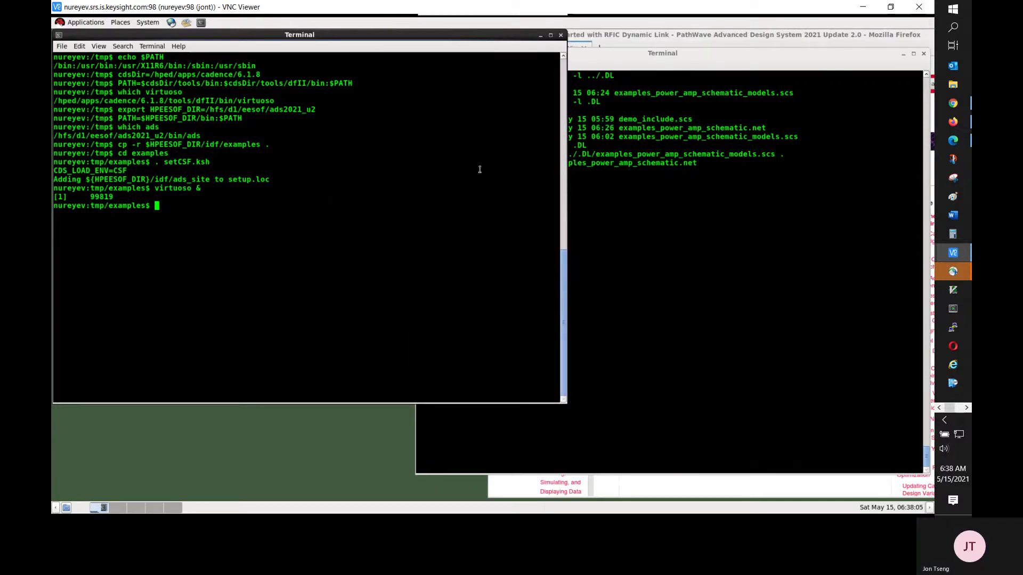
text(ads)
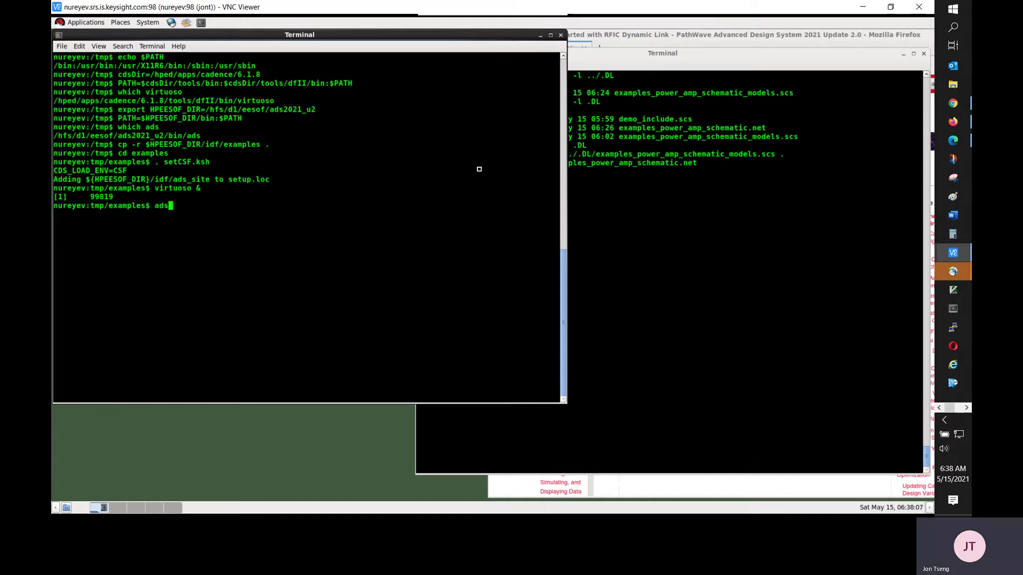
key(Return)
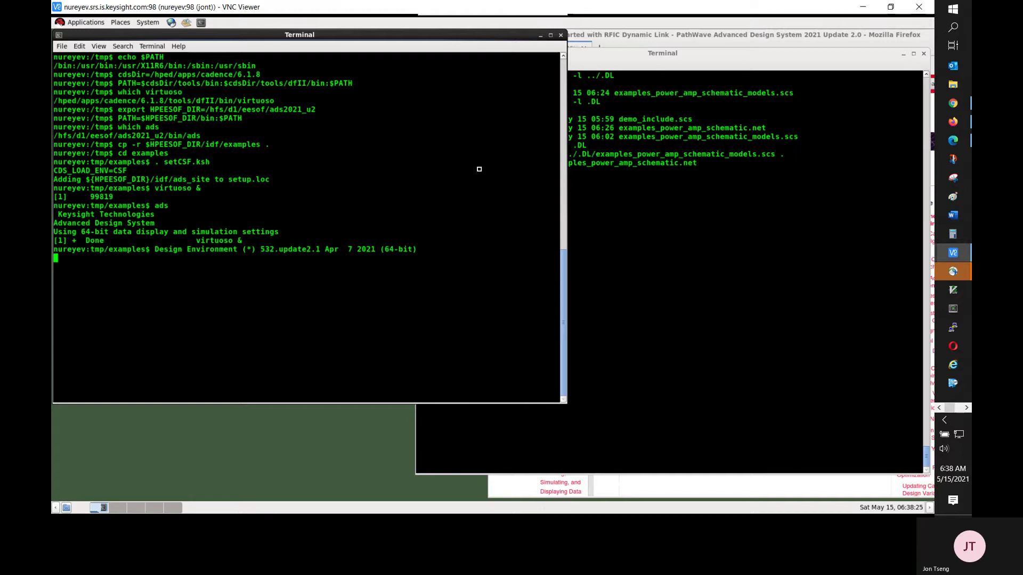
key(Return)
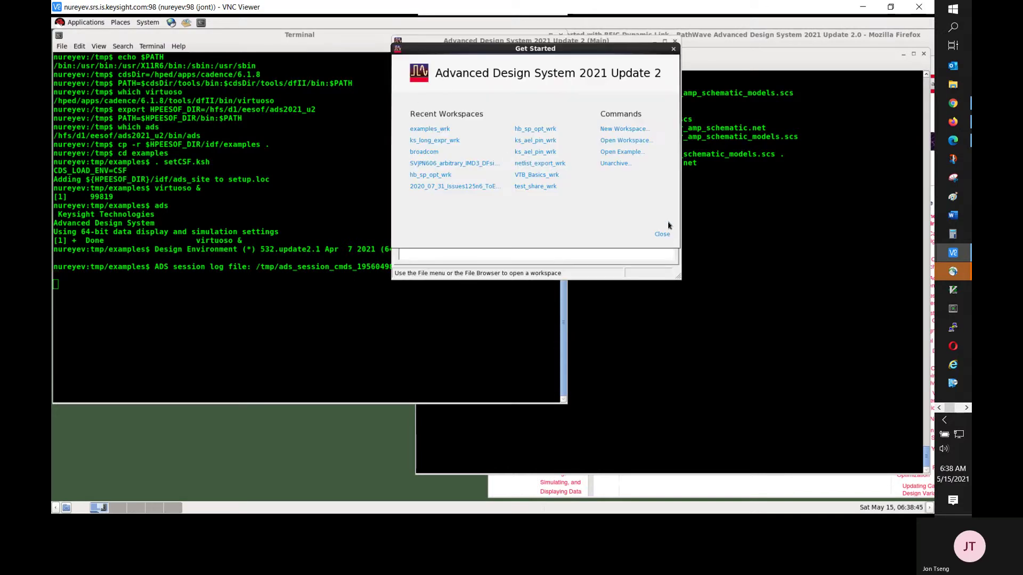
Dismiss Get Started and open the examples_wrk workspace.
click(668, 237)
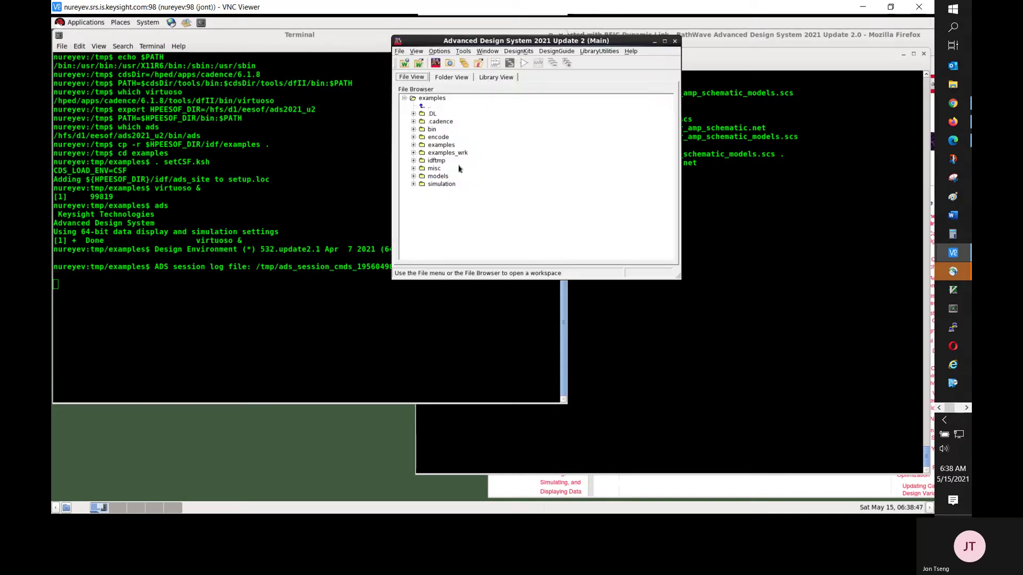
double_click(457, 152)
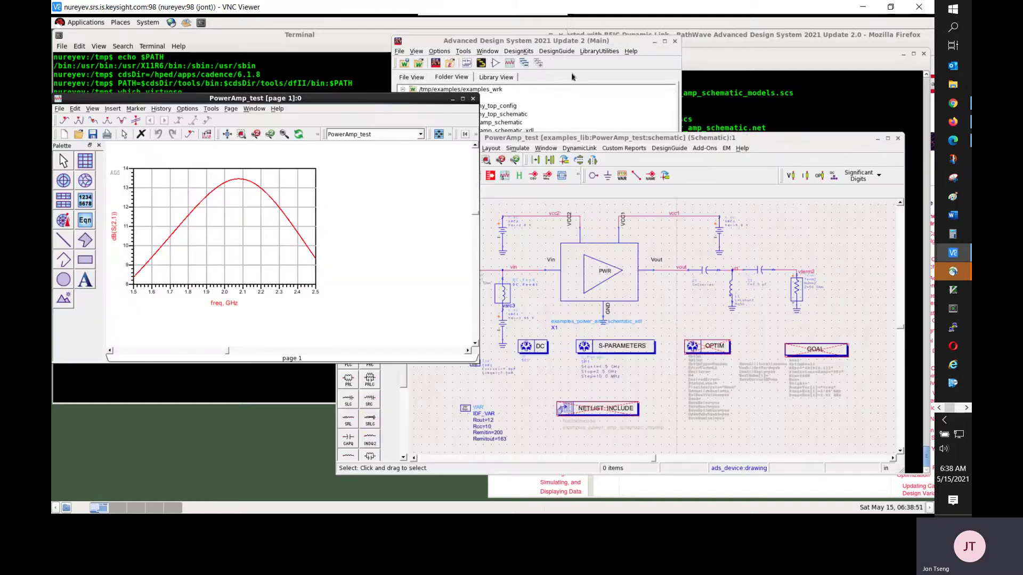
drag(593, 41, 393, 216)
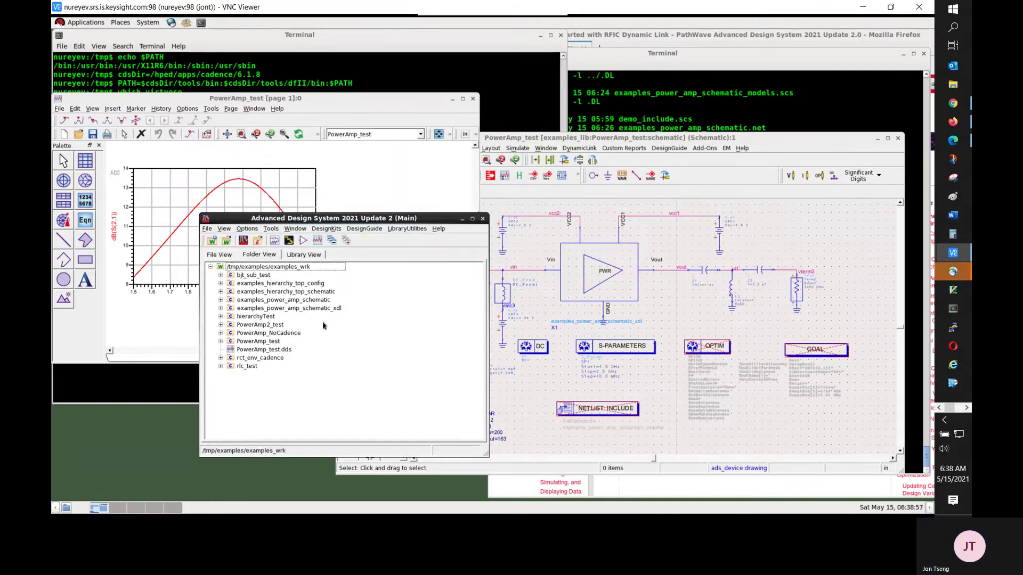
Delete the examples_power_amp_schematic cell from the workspace.
click(254, 304)
right_click(261, 305)
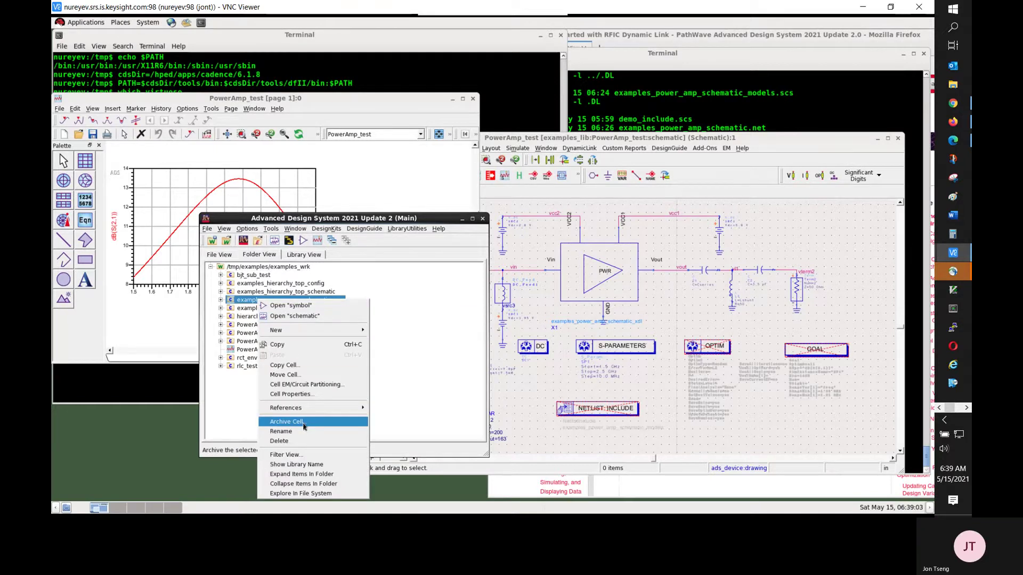
click(305, 441)
click(324, 341)
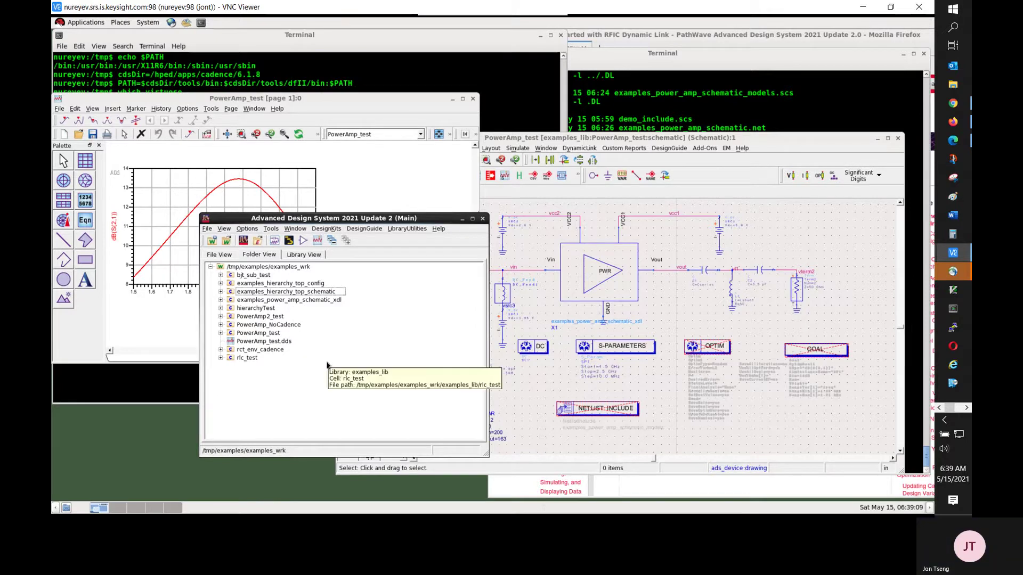
Move into examples_wrk and list the workspace (ls -latr) and the .DL folder (ls -l .DL).
click(475, 101)
drag(353, 74, 365, 75)
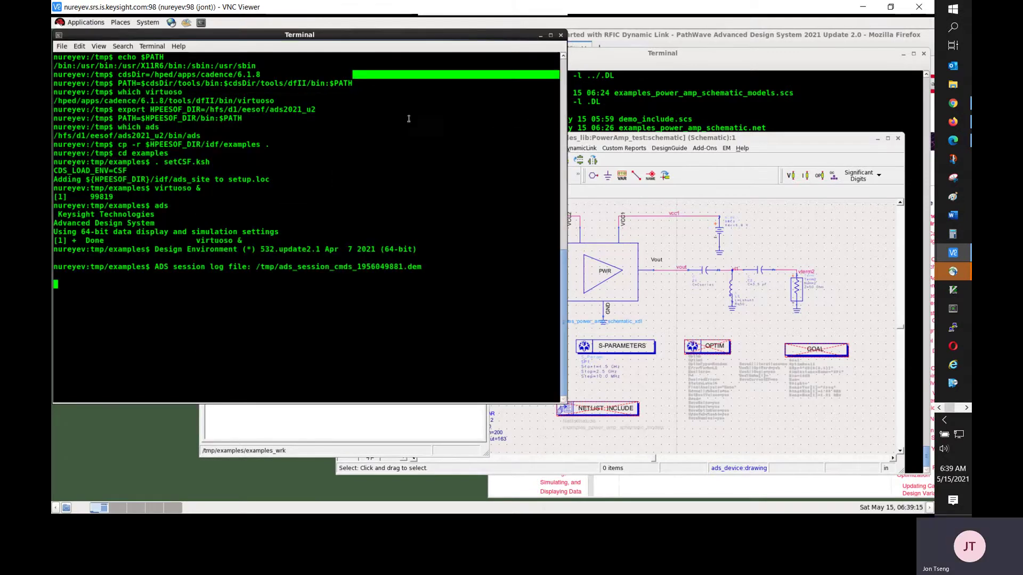
key(Return)
key(Return)
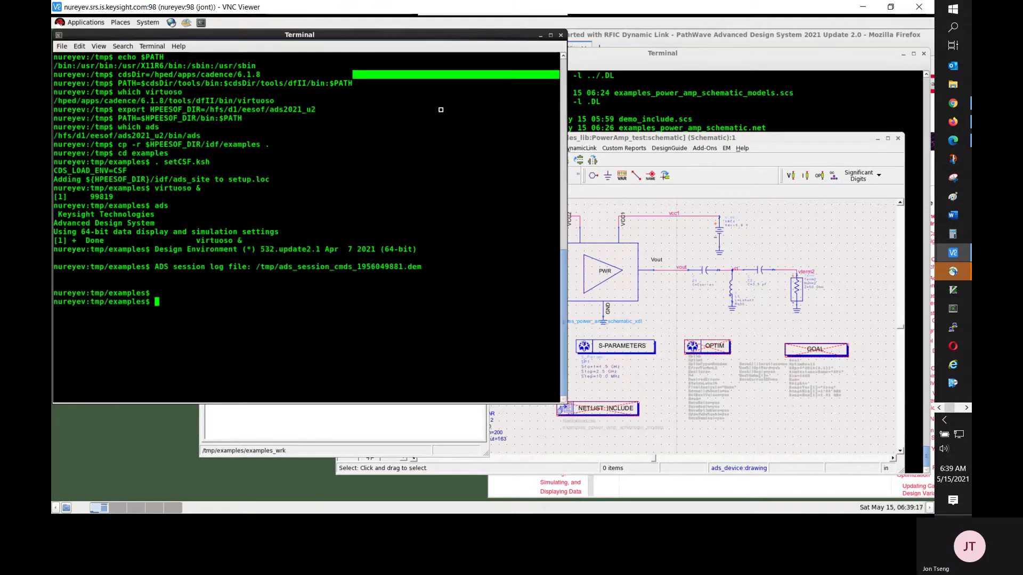
text(cd examples_wrk)
key(Return)
text(ls -)
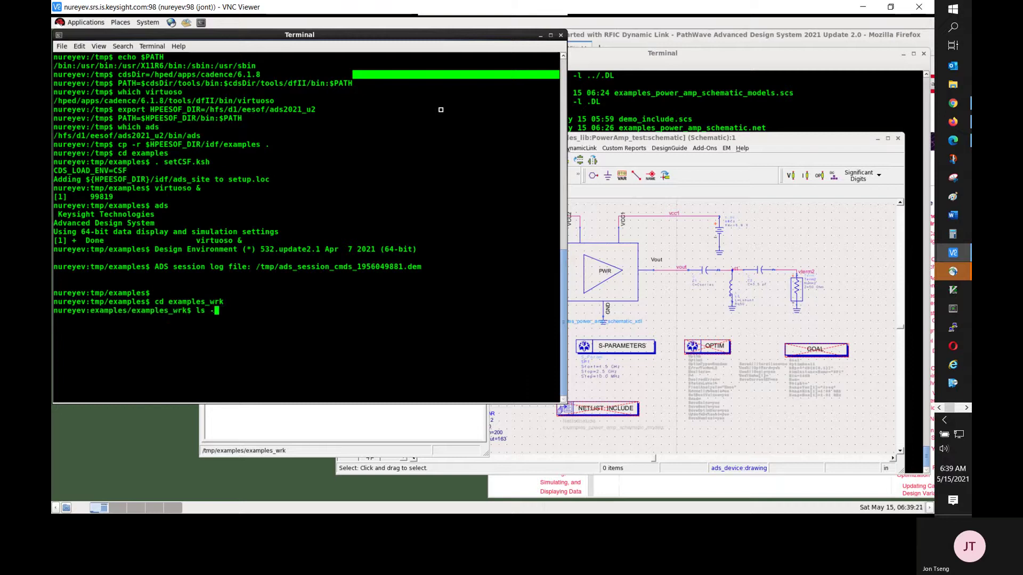
text(latr)
key(Return)
text(ls -l .DL)
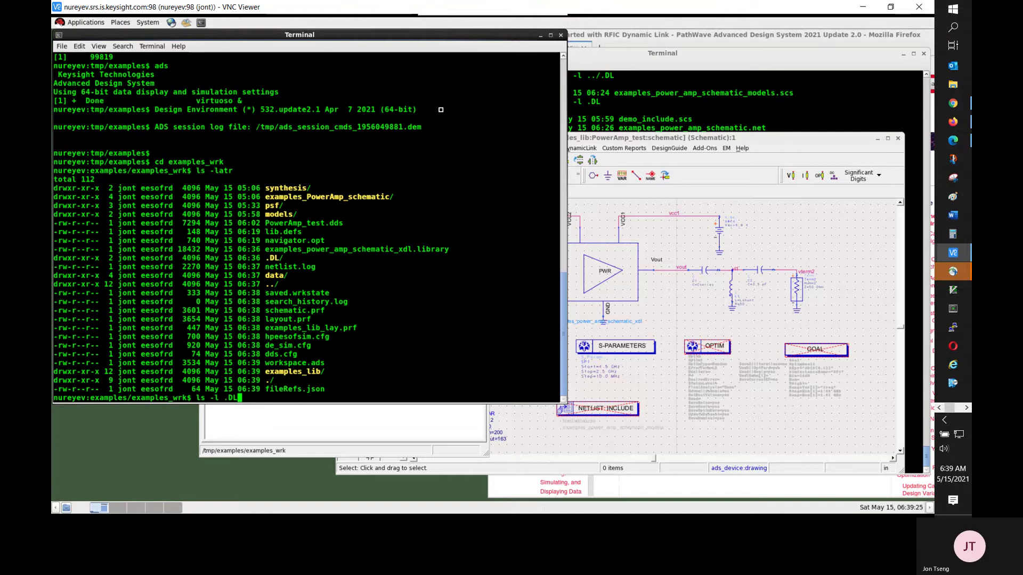
key(Return)
Remove examples_power_amp_schematic.net and examples_power_amp_schematic_models.scs from .DL.
text(rm )
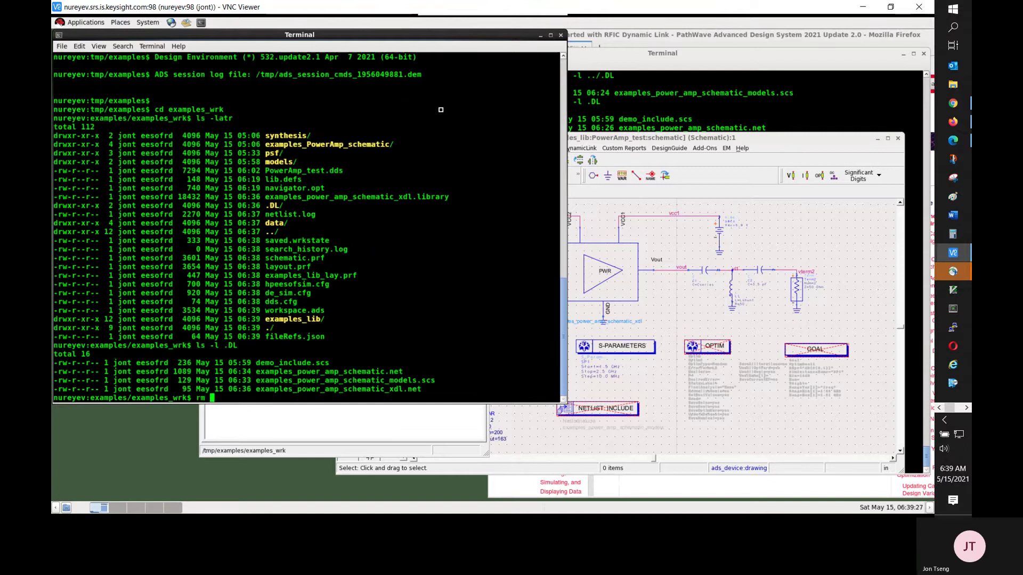
text(.DL/)
double_click(363, 371)
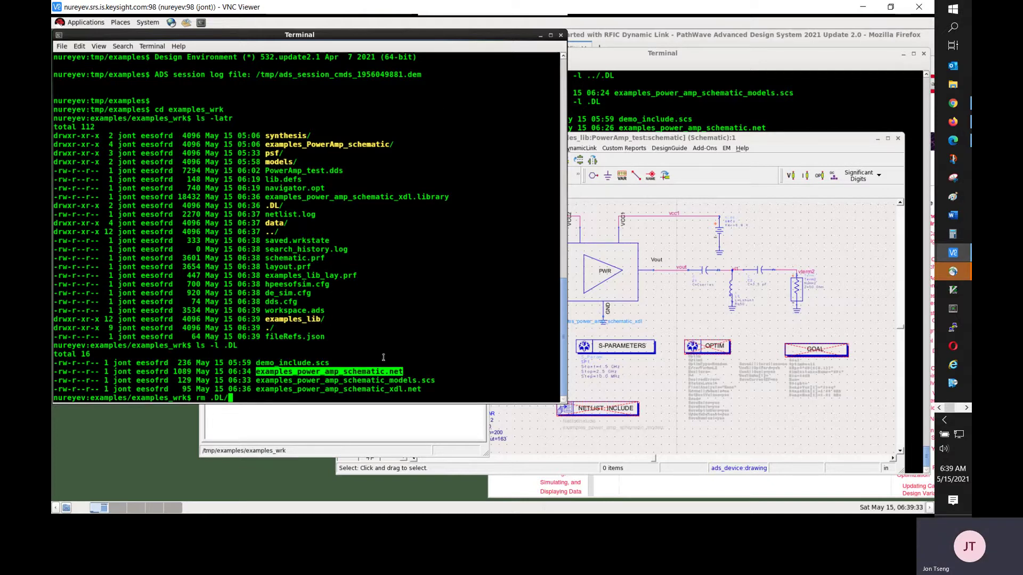
middle_click(437, 324)
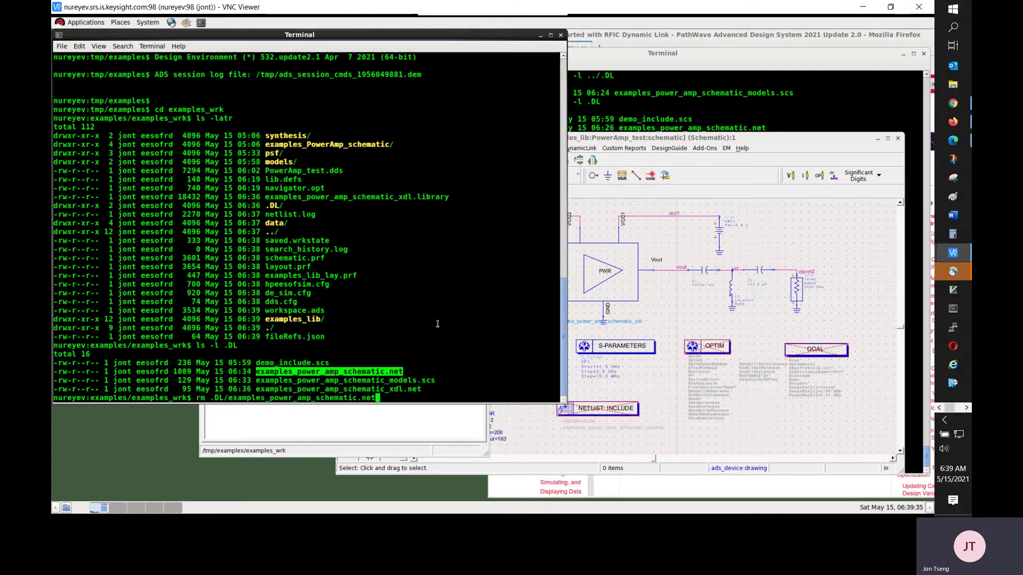
key(Return)
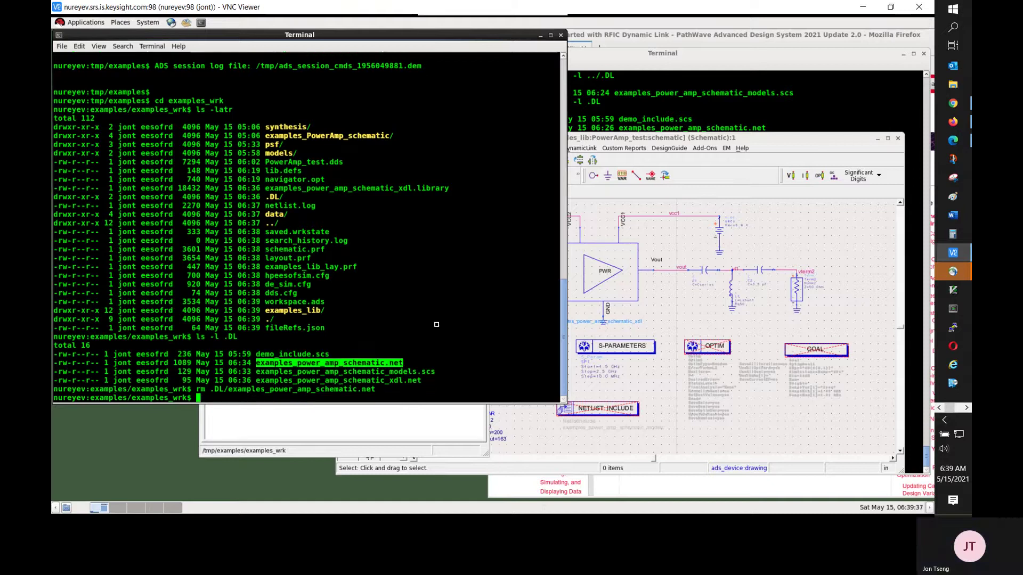
key(Up)
key(Home)
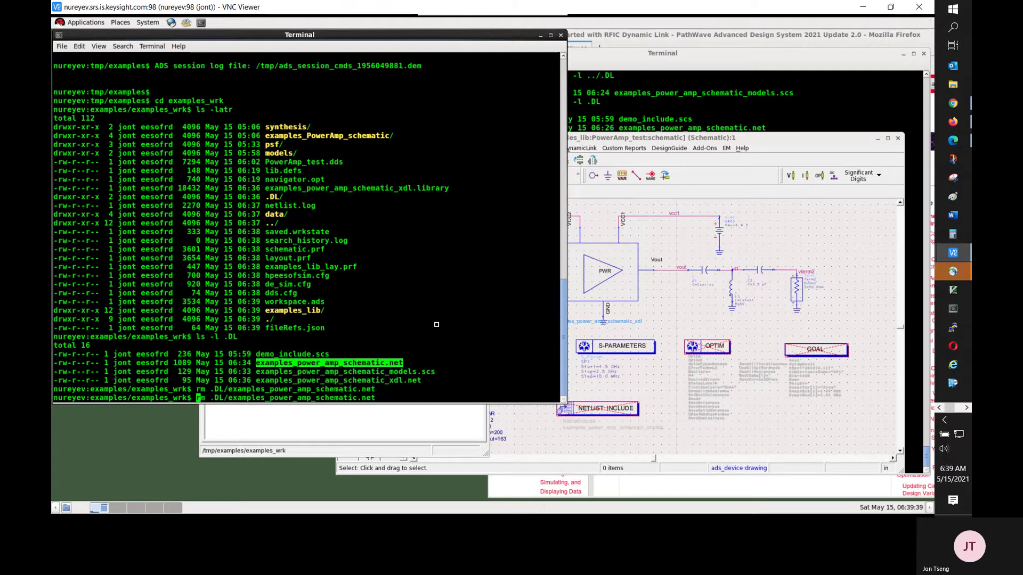
key(Right)
key(Right)
key(Right)
key(Right)
key(Right)
key(Right)
key(Right)
key(ctrl+k)
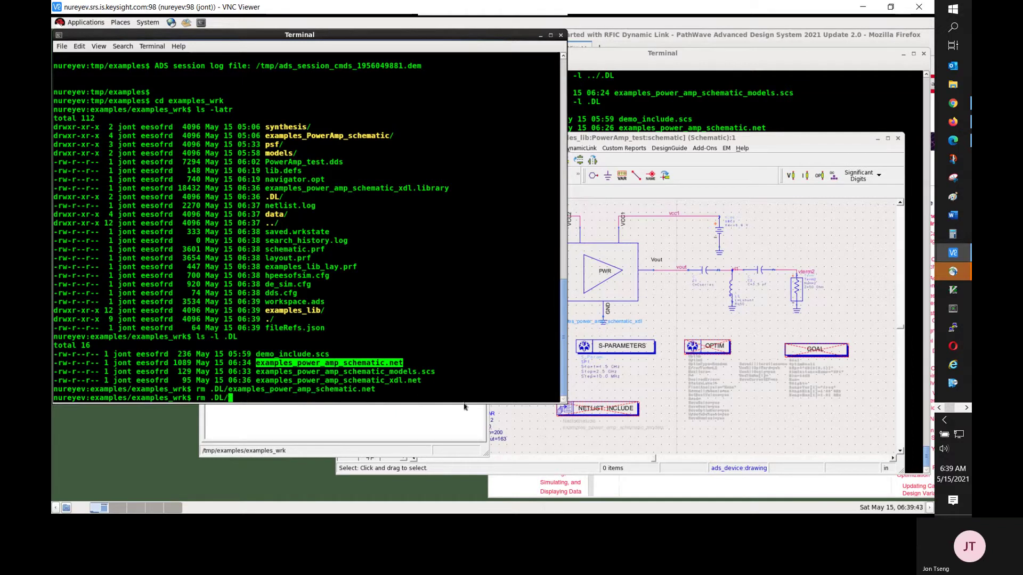
click(403, 371)
double_click(403, 371)
middle_click(450, 338)
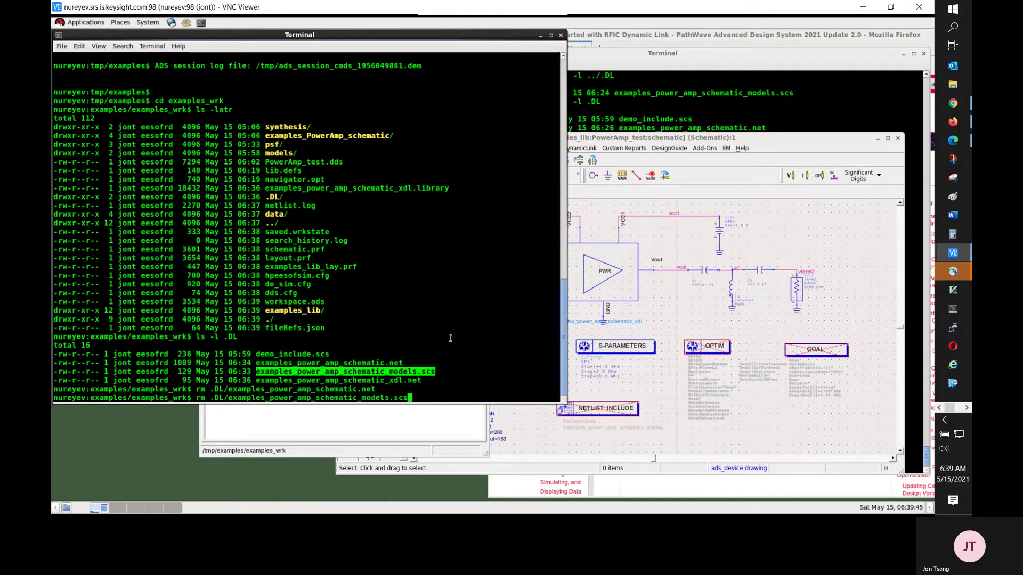
key(Return)
Enter a cat command for .DL/examples_power_amp_schematic_xdl.net.
text(cat .DL/)
double_click(410, 367)
double_click(413, 371)
middle_click(458, 316)
Print the xdl netlist and list the examples_power_amp_schematic_xdl* files.
key(Return)
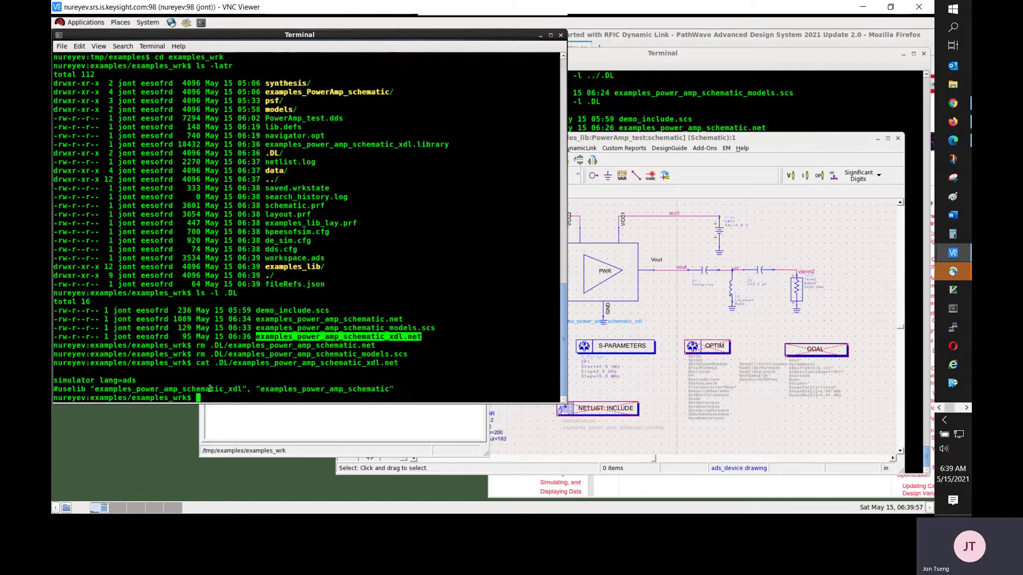
double_click(211, 389)
key(ctrl+c)
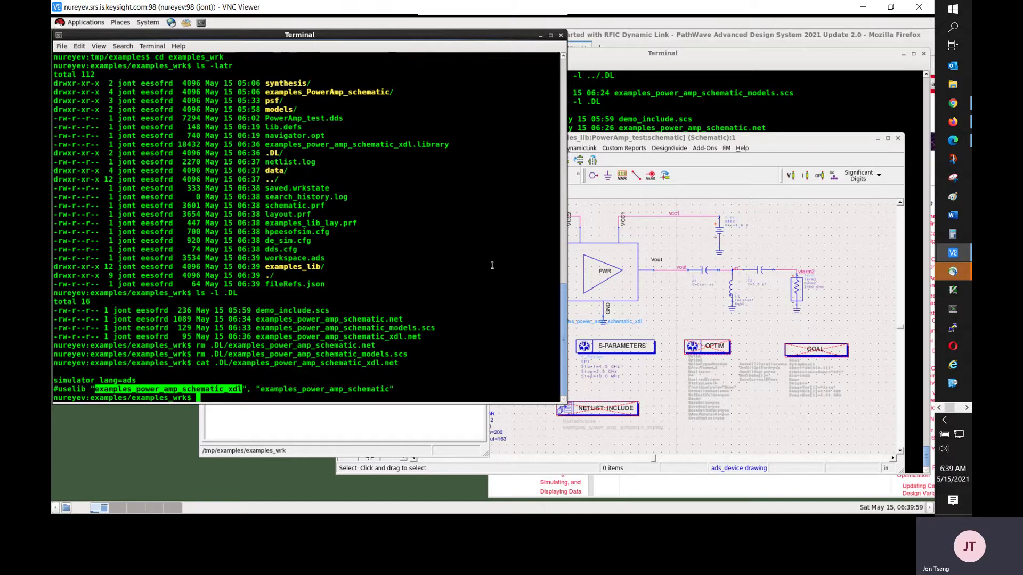
text(ls -l)
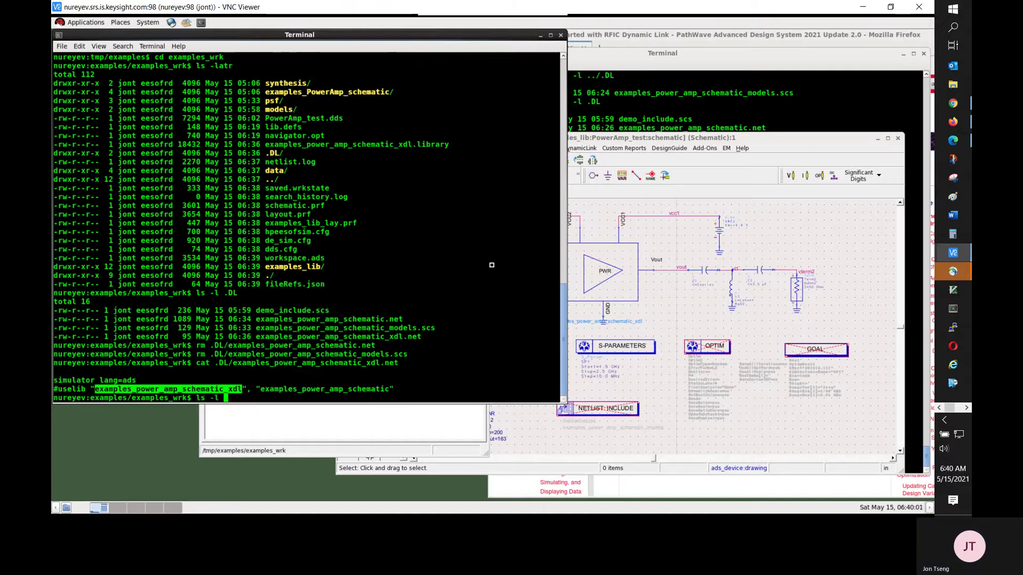
middle_click(486, 260)
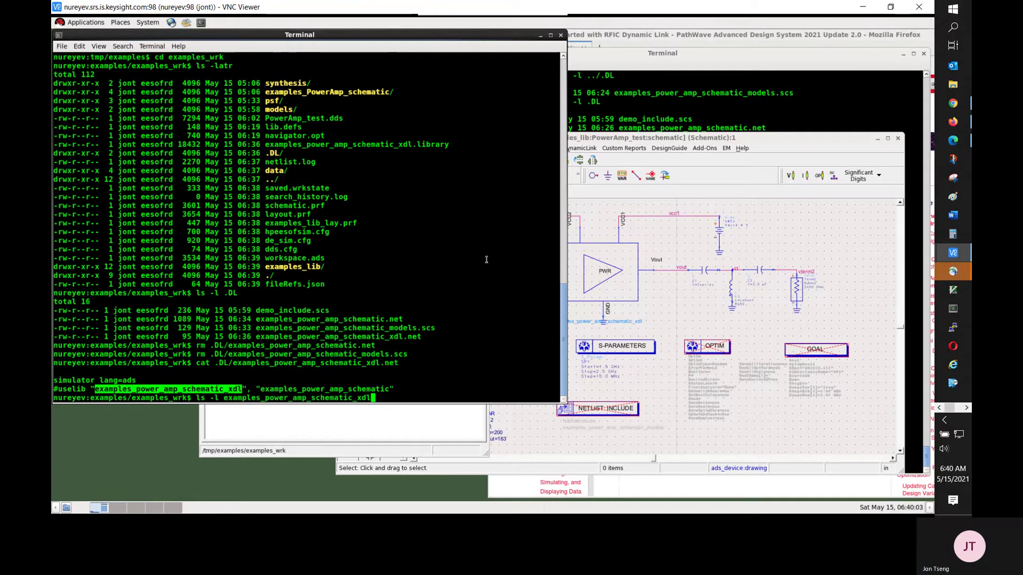
text(*)
key(Return)
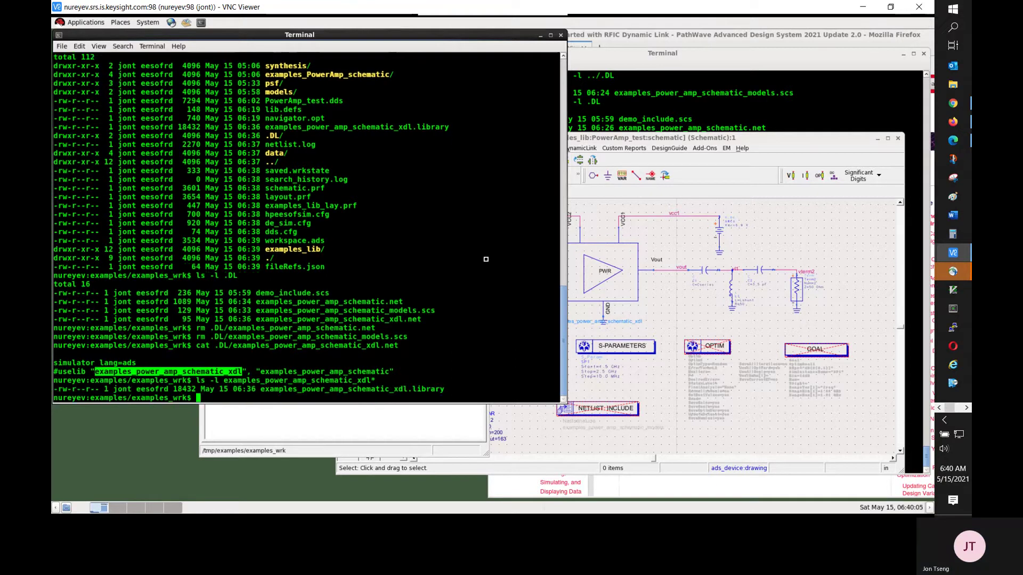
Run file on examples_power_amp_schematic_xdl.library to check its format.
double_click(408, 389)
key(ctrl+c)
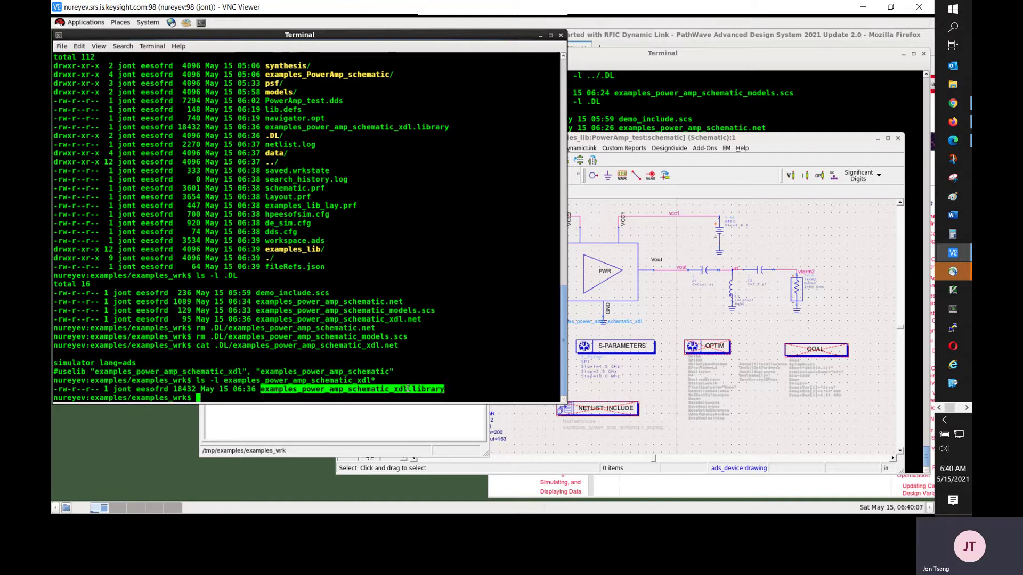
text(file)
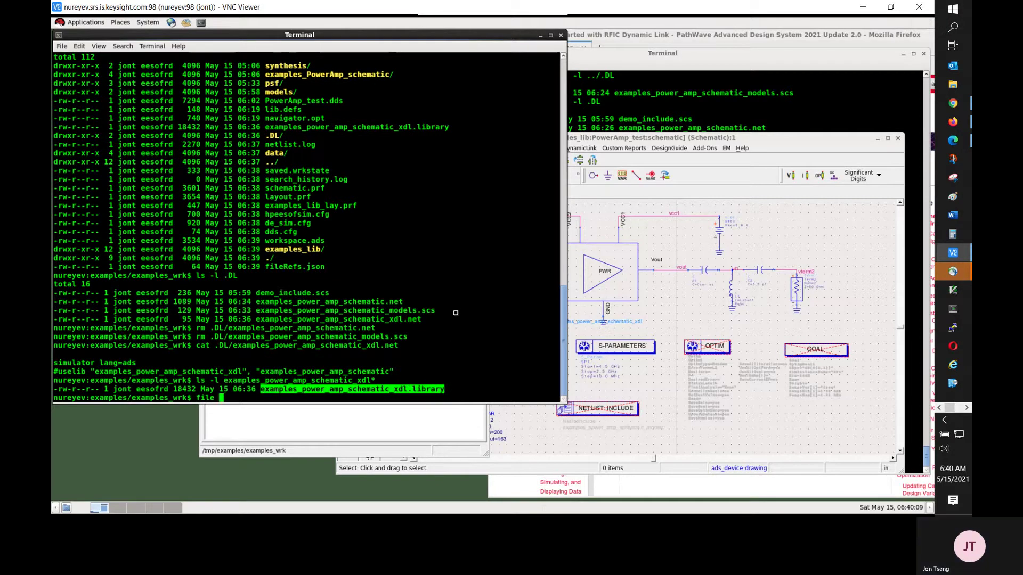
middle_click(501, 316)
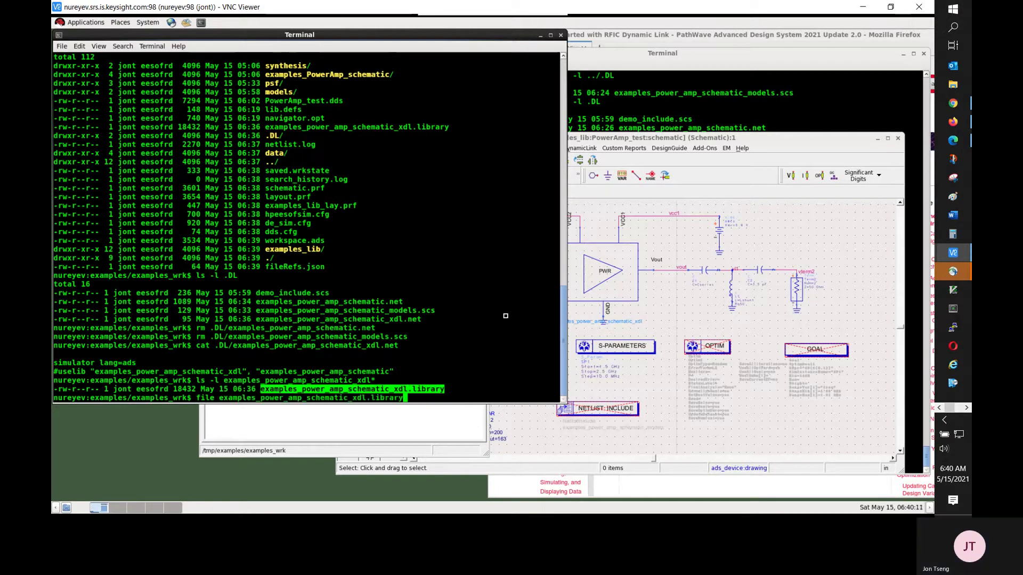
key(Return)
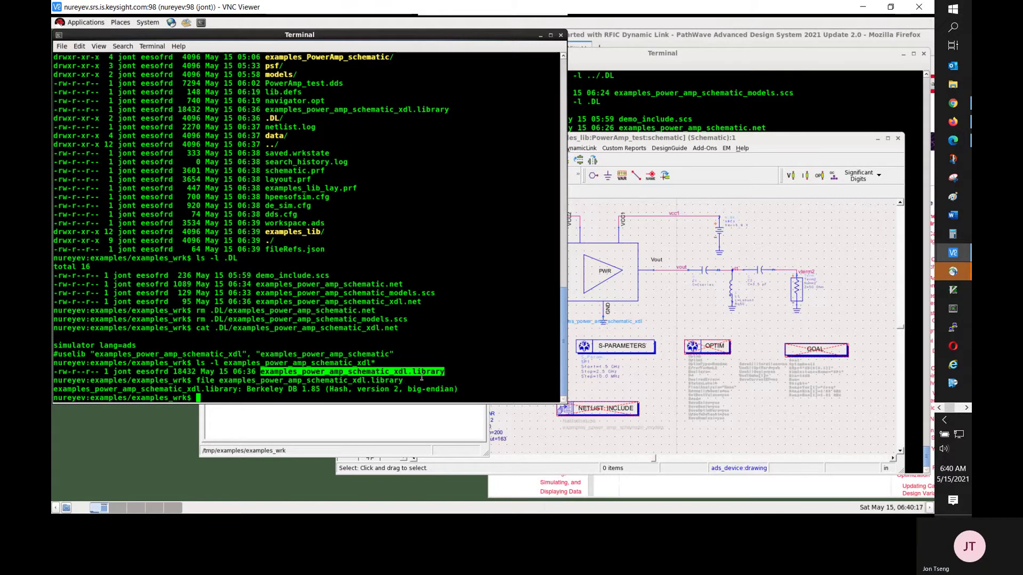
Archive examples_wrk via File > Archive Workspace to /tmp/examples/examples_wrk.7zads.
click(345, 450)
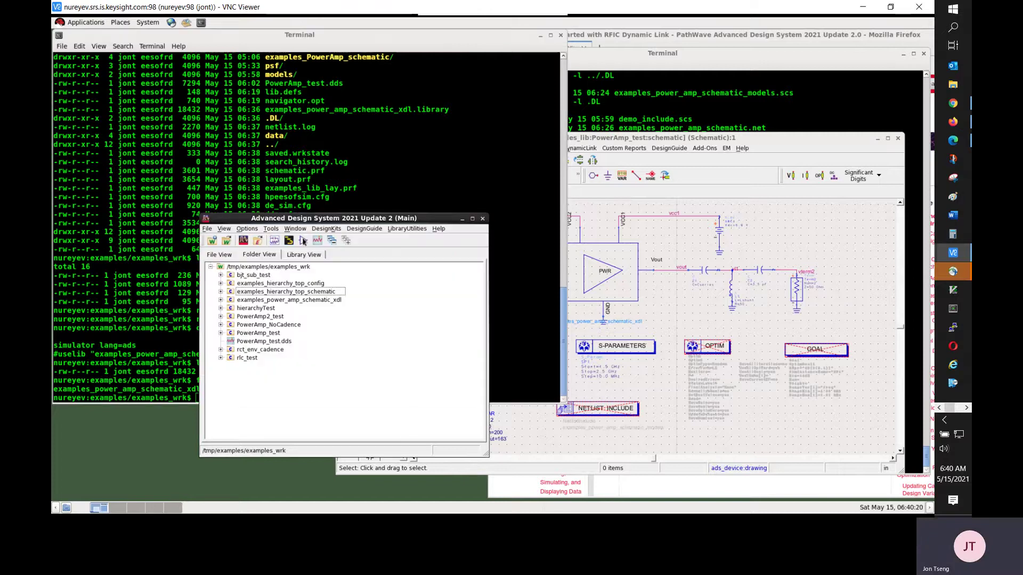
click(207, 232)
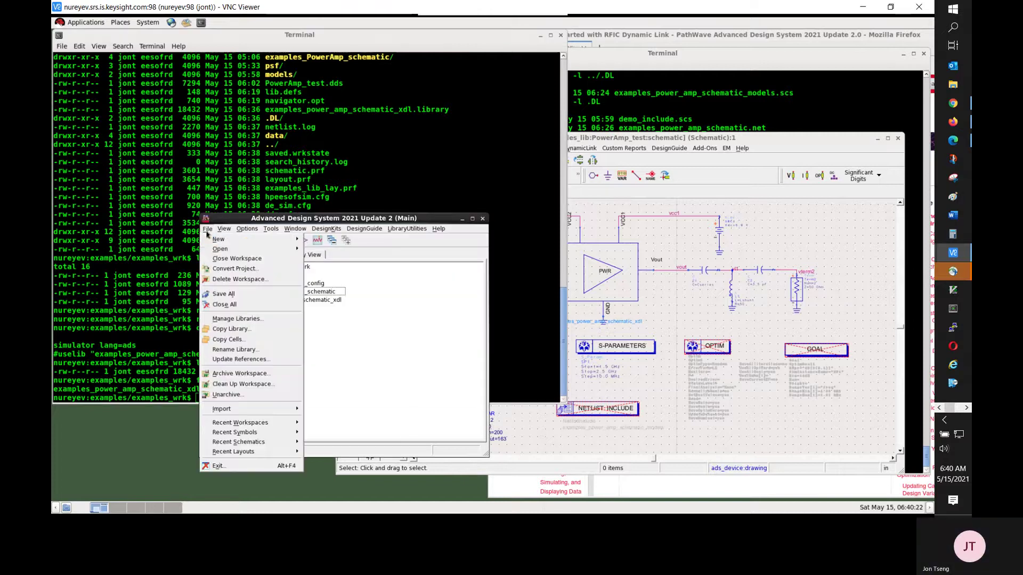
click(260, 381)
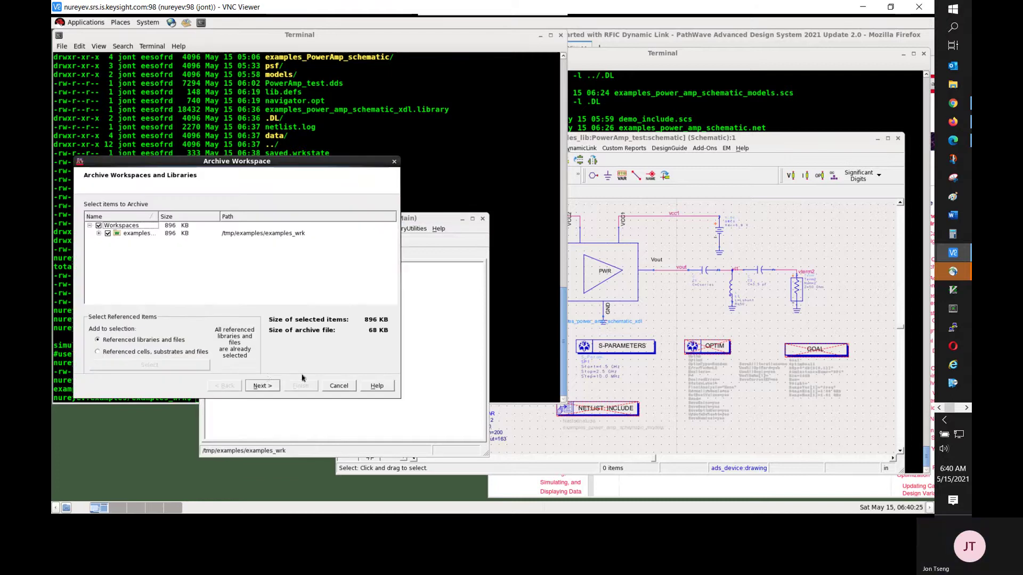
click(261, 386)
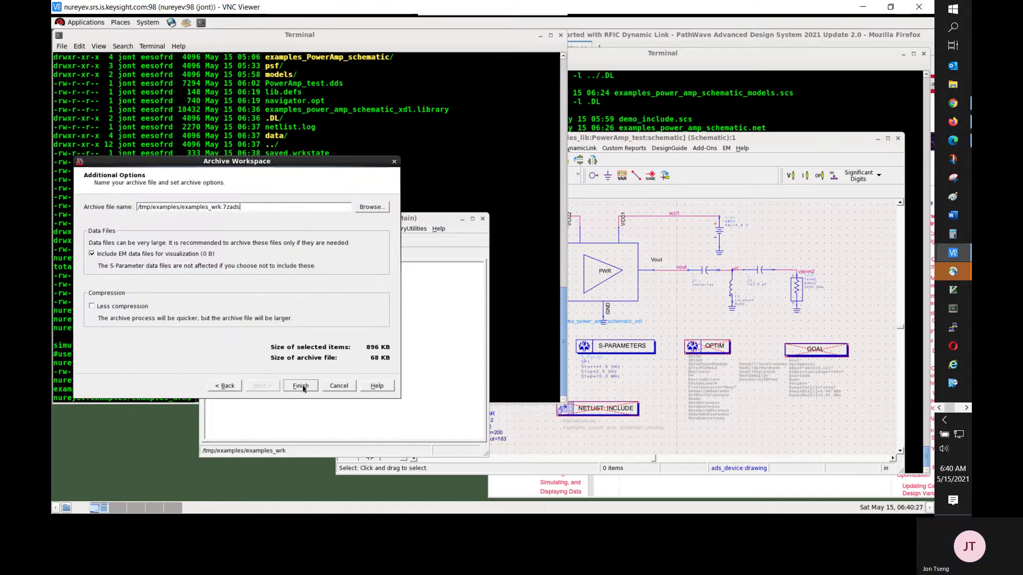
click(302, 387)
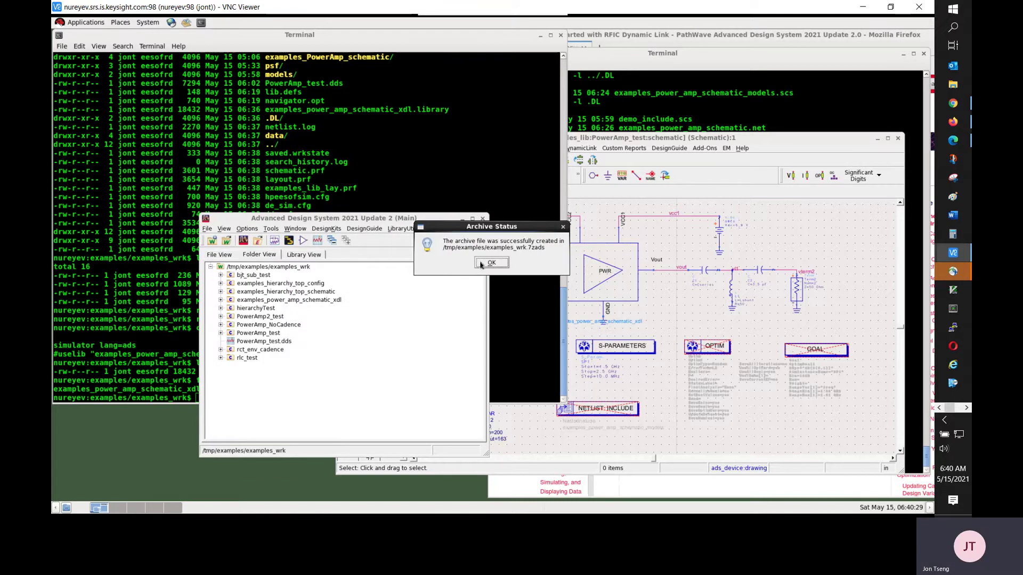
click(490, 262)
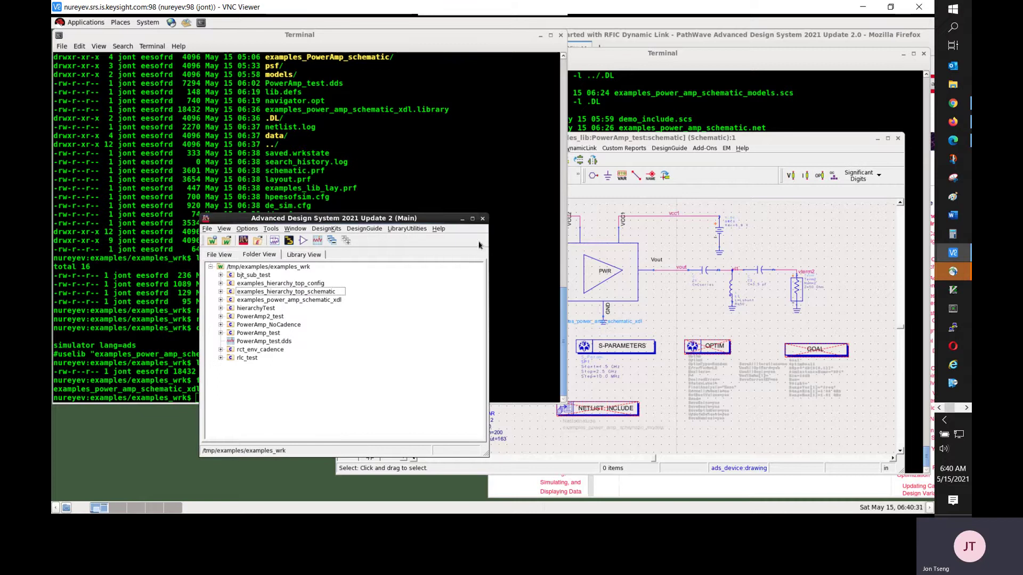
click(251, 109)
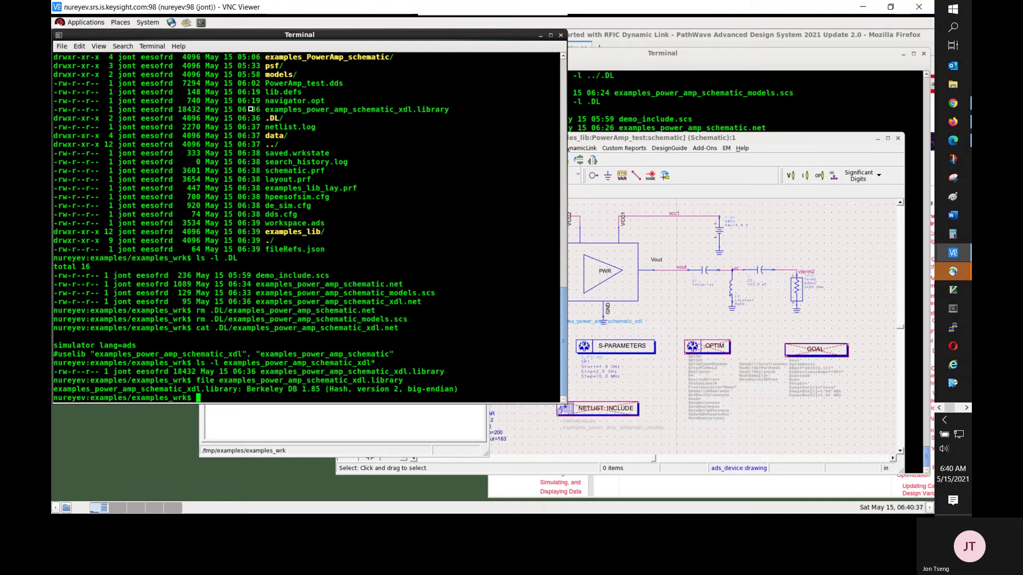
List ../*.7zads, then turn that command into mv to move the archive into ~/.
text(ls -l ../*.7zads)
key(Return)
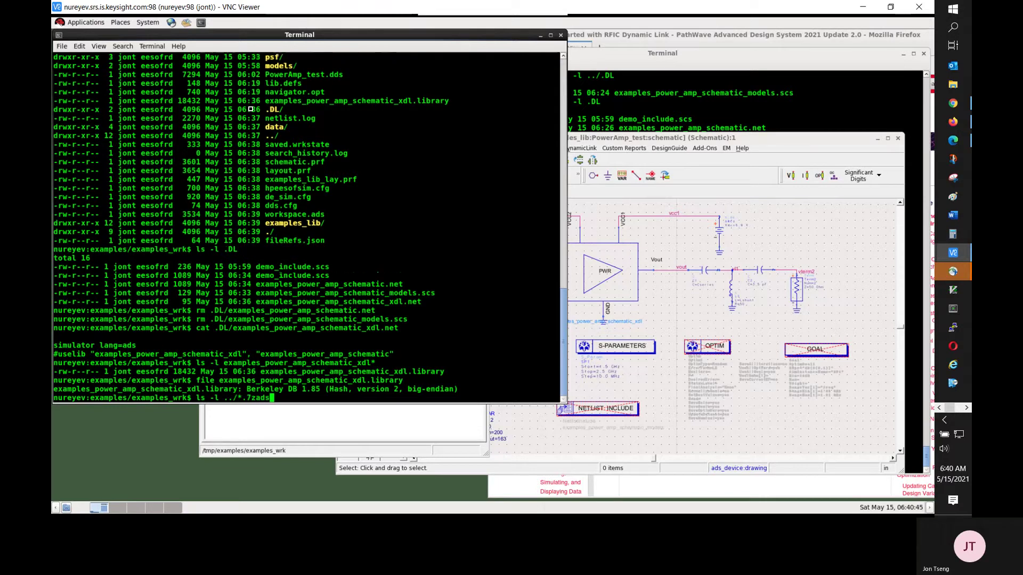
key(Up)
key(Home)
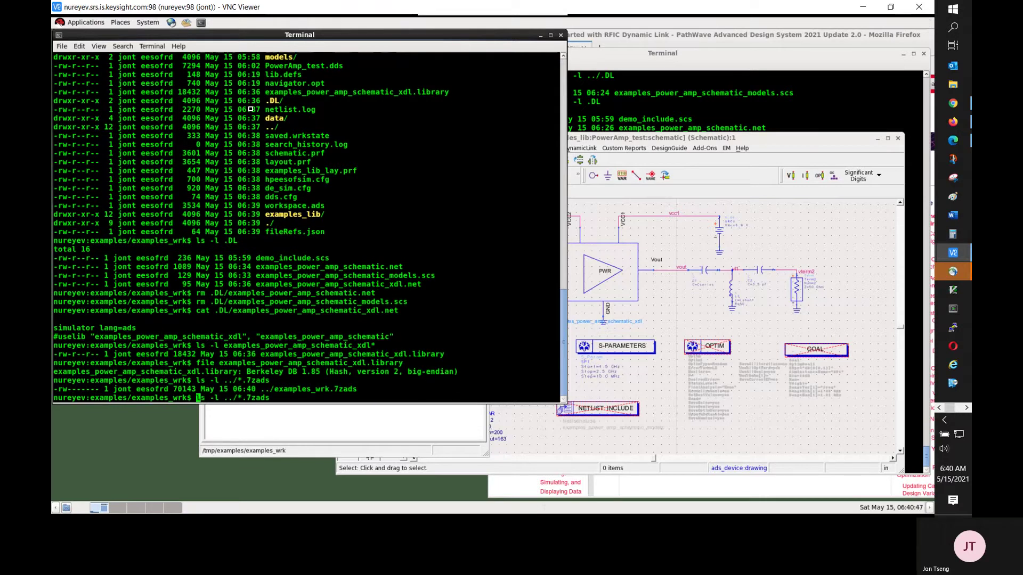
text(mv)
key(Delete)
key(Delete)
key(Delete)
key(Delete)
key(Delete)
key(Delete)
key(End)
text(~/)
key(Return)
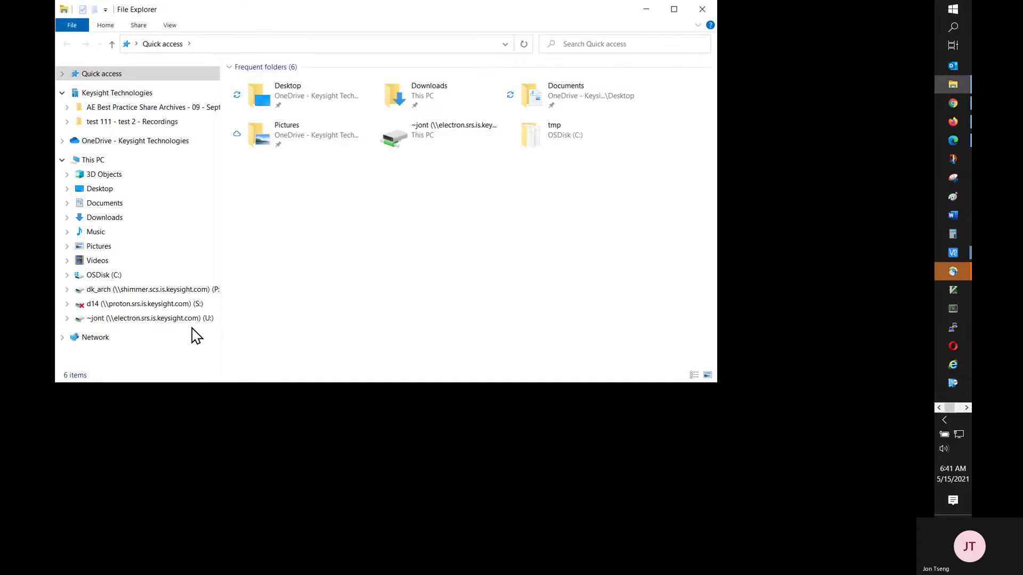
Cut examples_wrk.7zads from the mapped U: home drive.
click(193, 319)
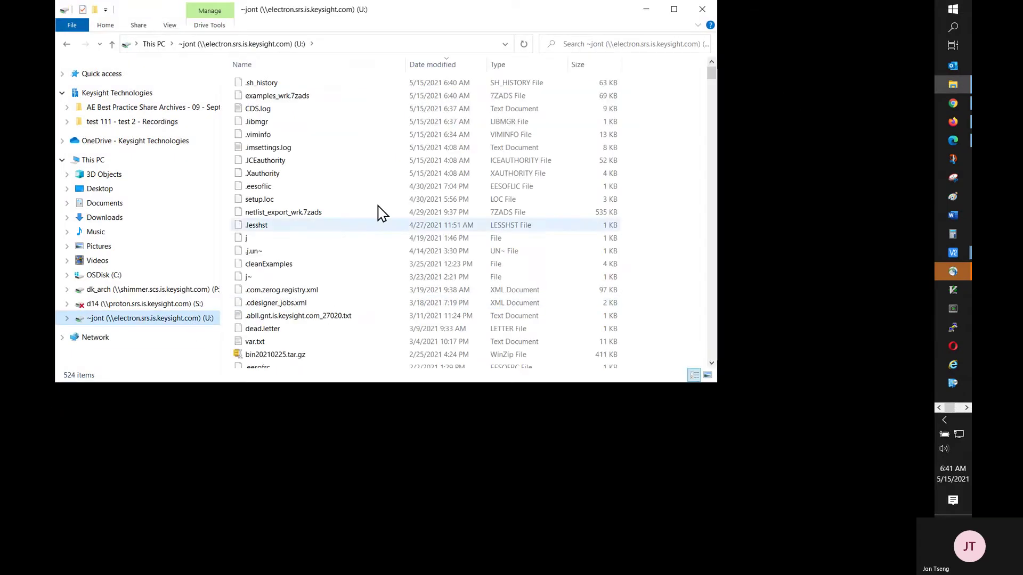
right_click(297, 97)
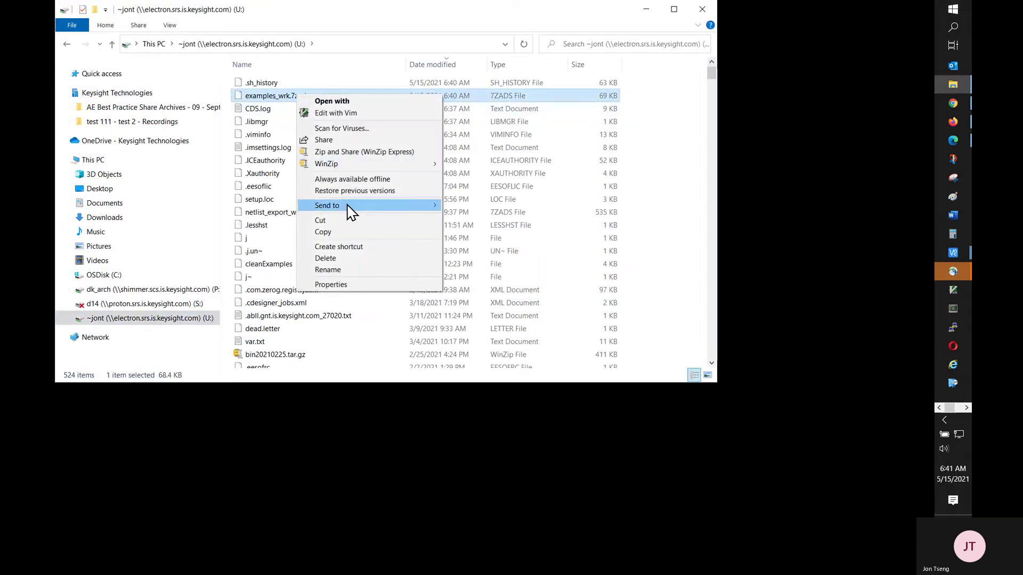
click(350, 221)
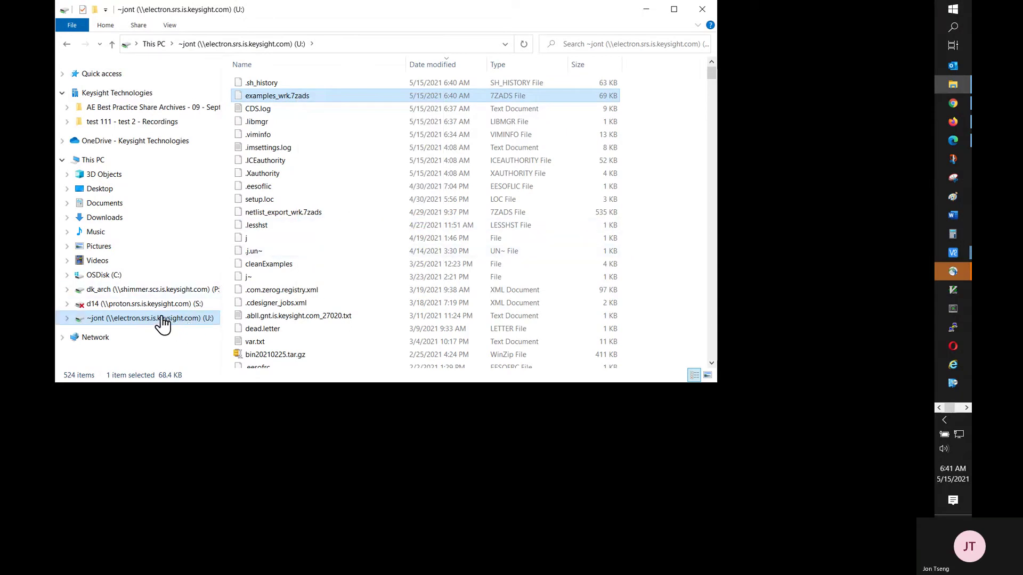
Paste the archive into the C:\tmp folder.
click(107, 276)
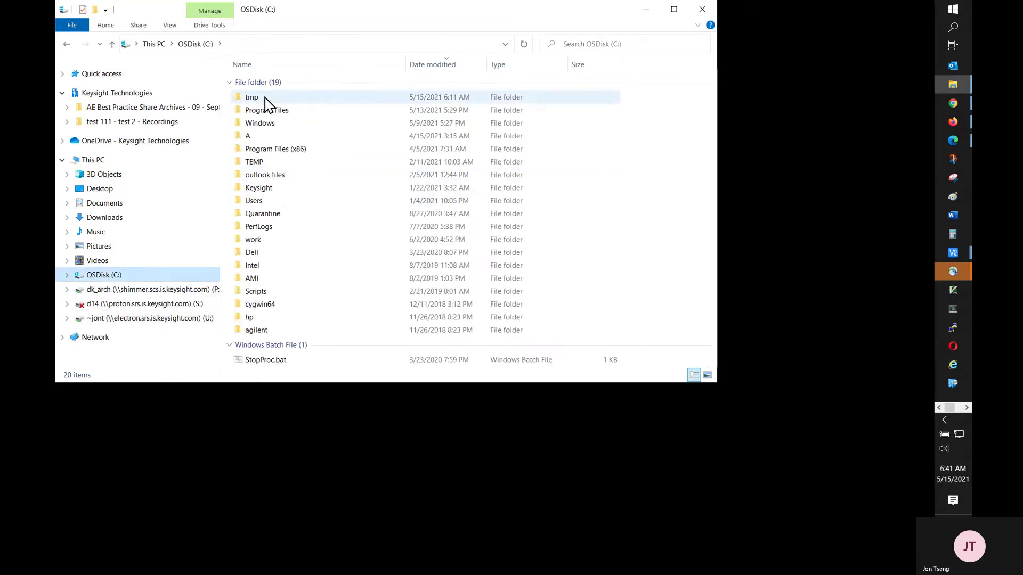
double_click(265, 101)
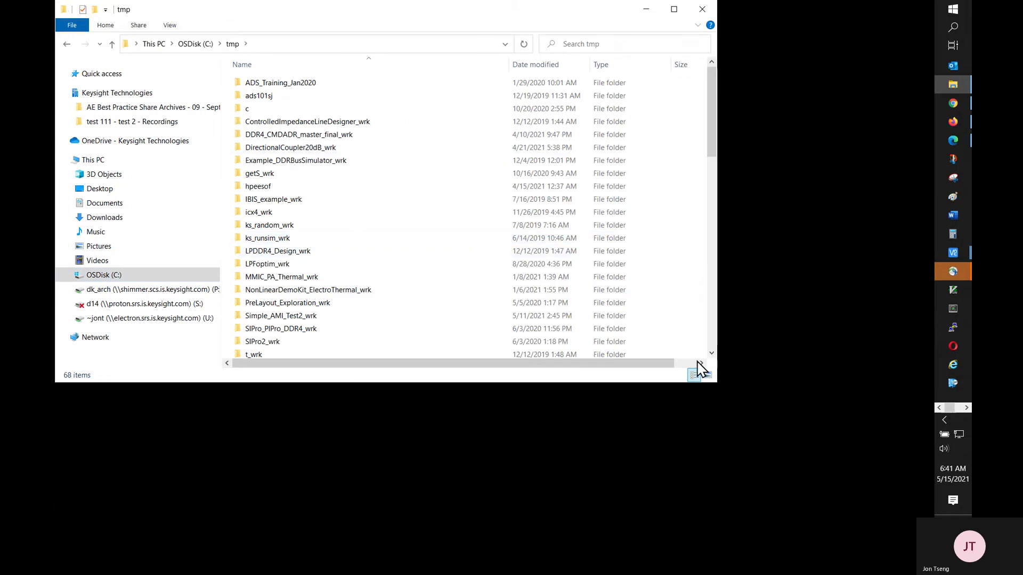
right_click(691, 318)
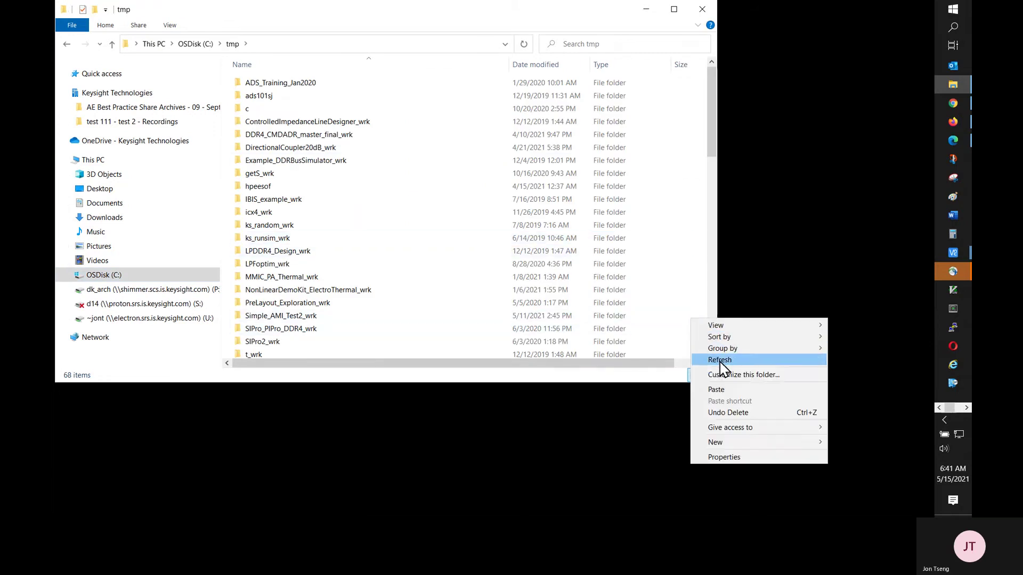
click(701, 378)
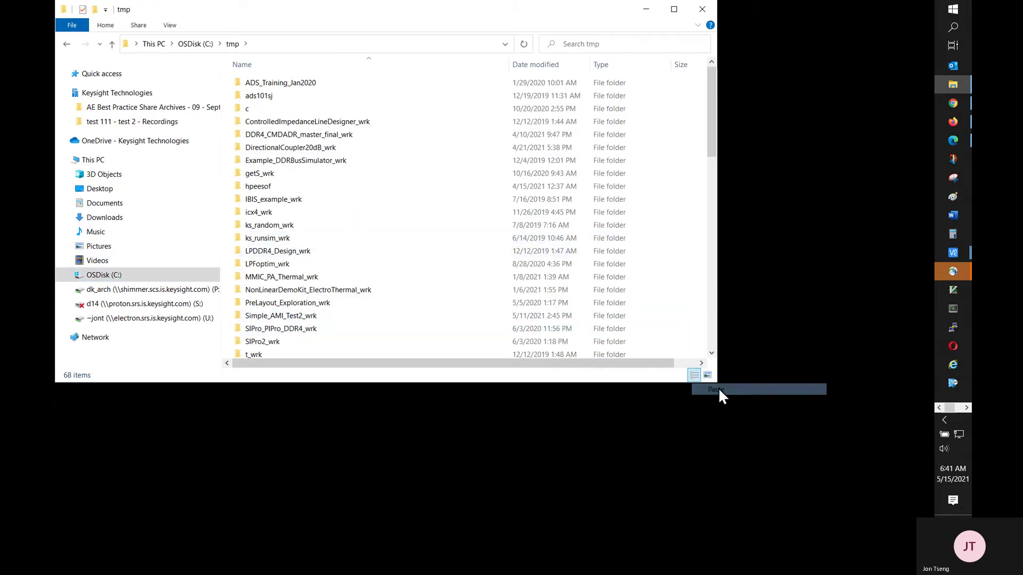
key(ctrl+v)
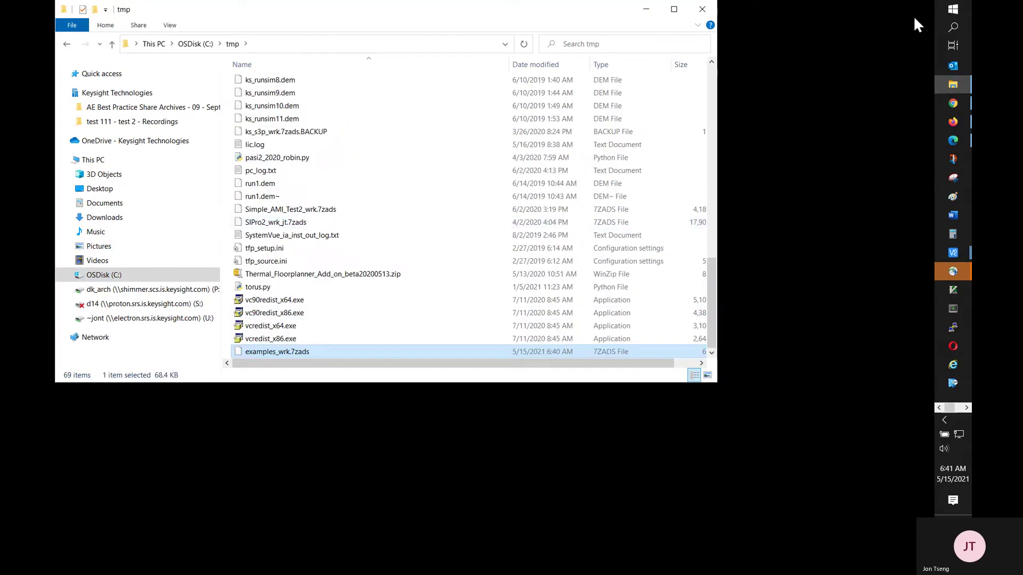
Start Advanced Design System 2021 Update 2 from the Start menu and close Get Started.
click(952, 10)
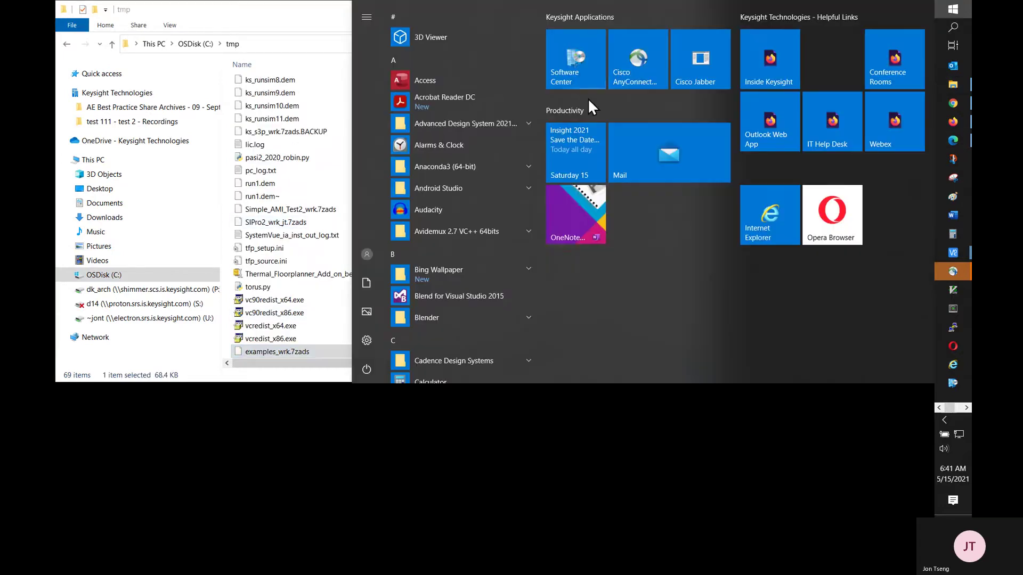
click(470, 121)
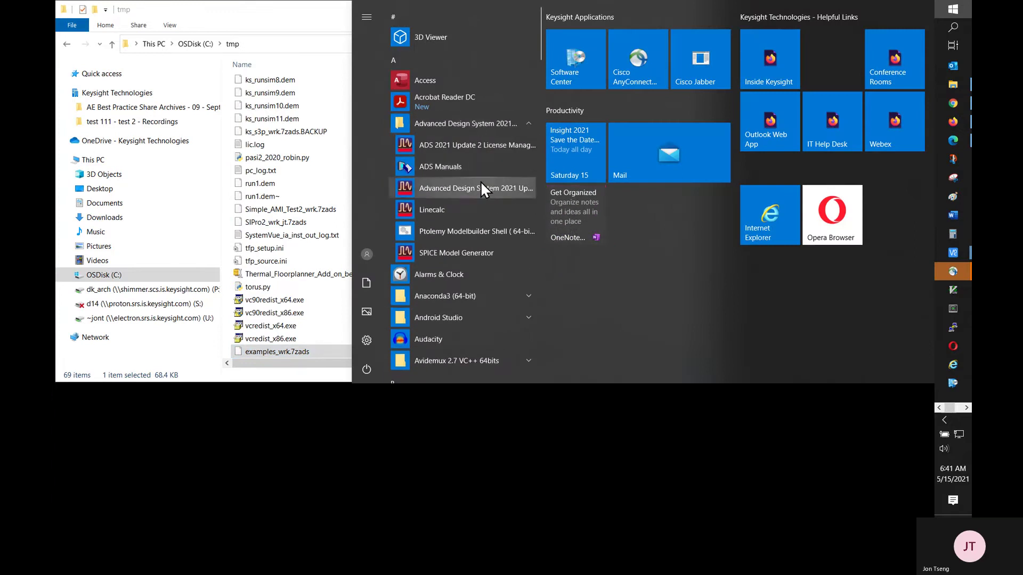
click(483, 183)
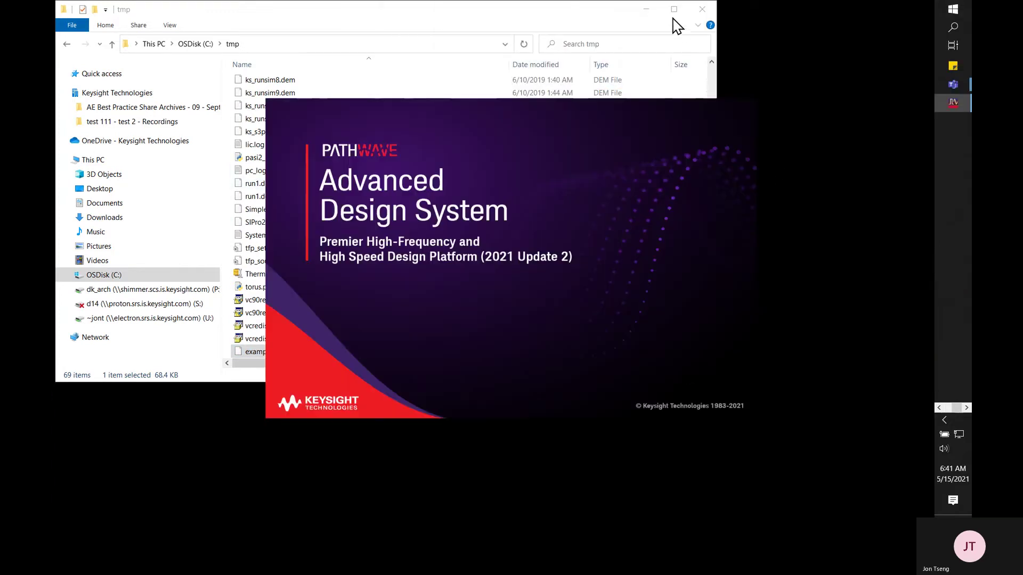
click(647, 10)
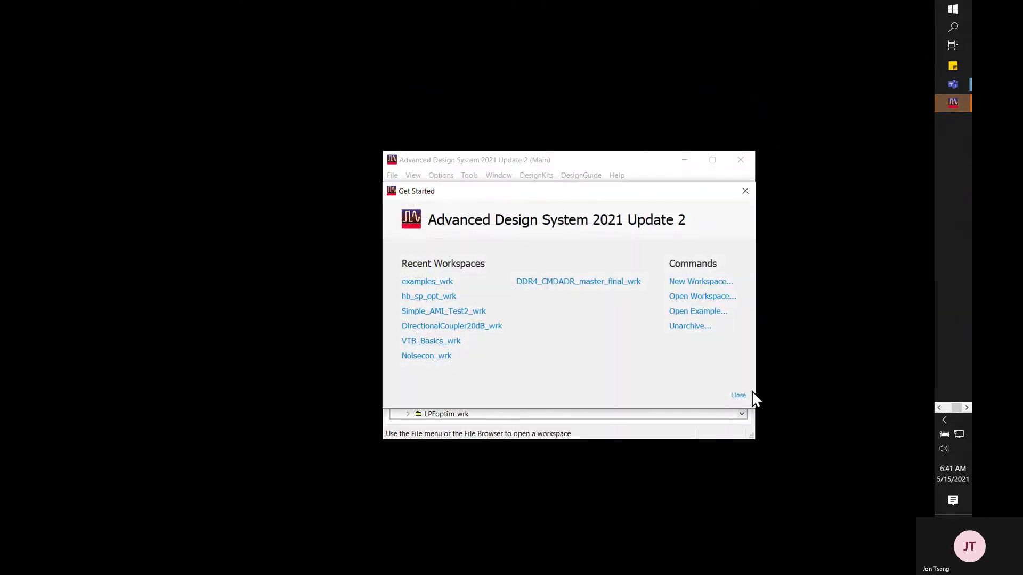
click(735, 398)
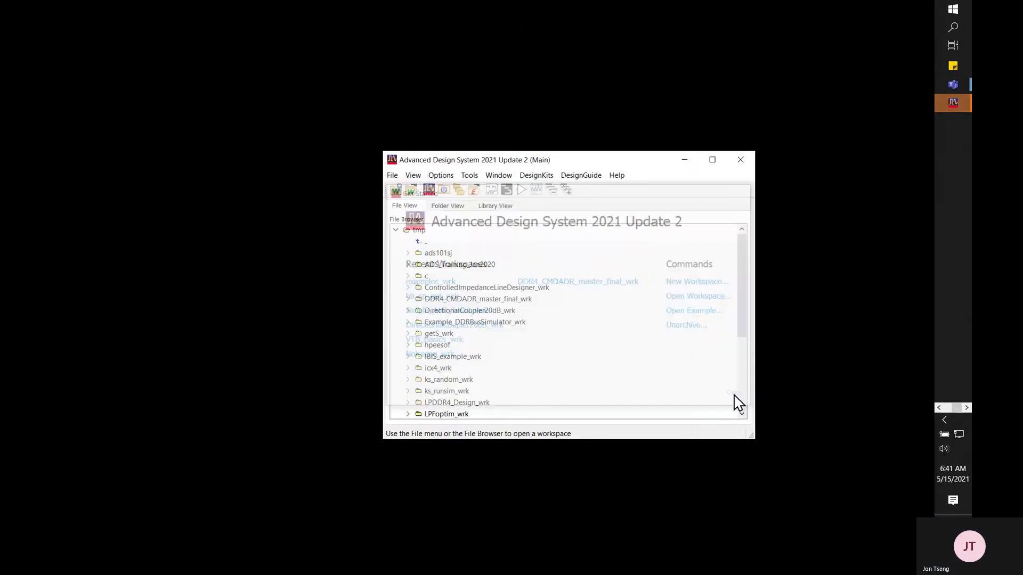
click(393, 176)
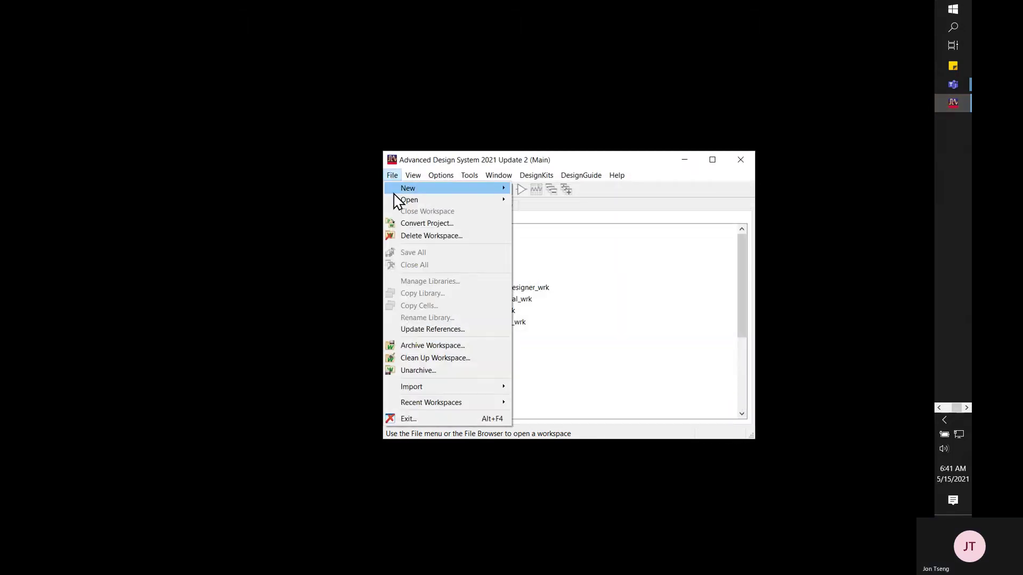
Unarchive C:\tmp\examples_wrk.7zads and acknowledge the success message.
click(434, 371)
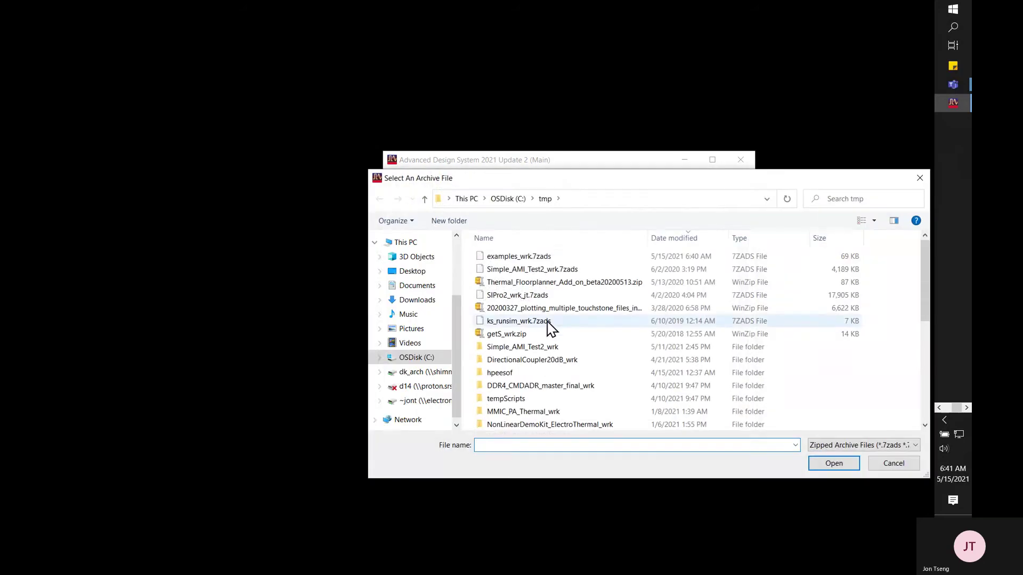
click(535, 259)
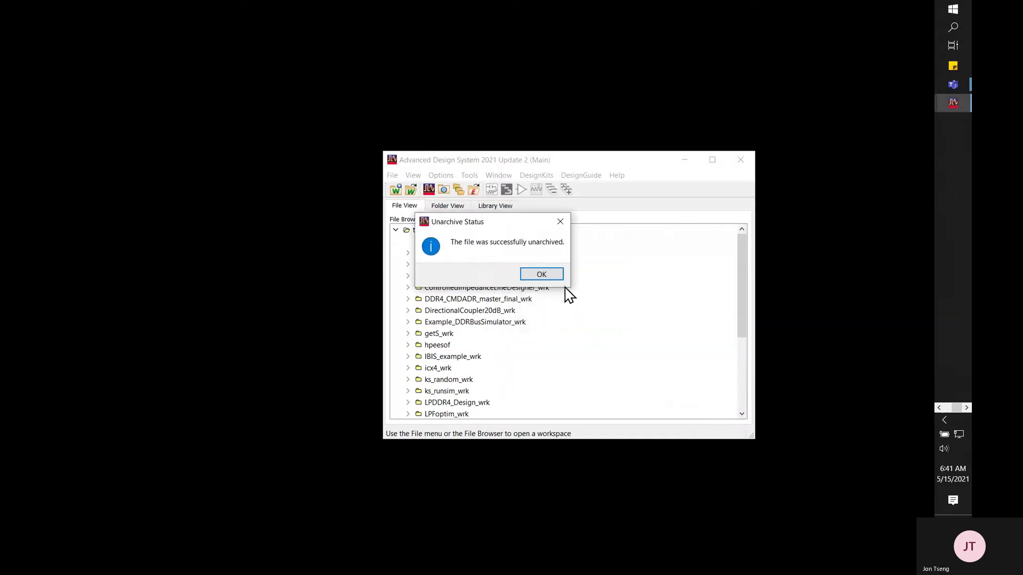
click(555, 279)
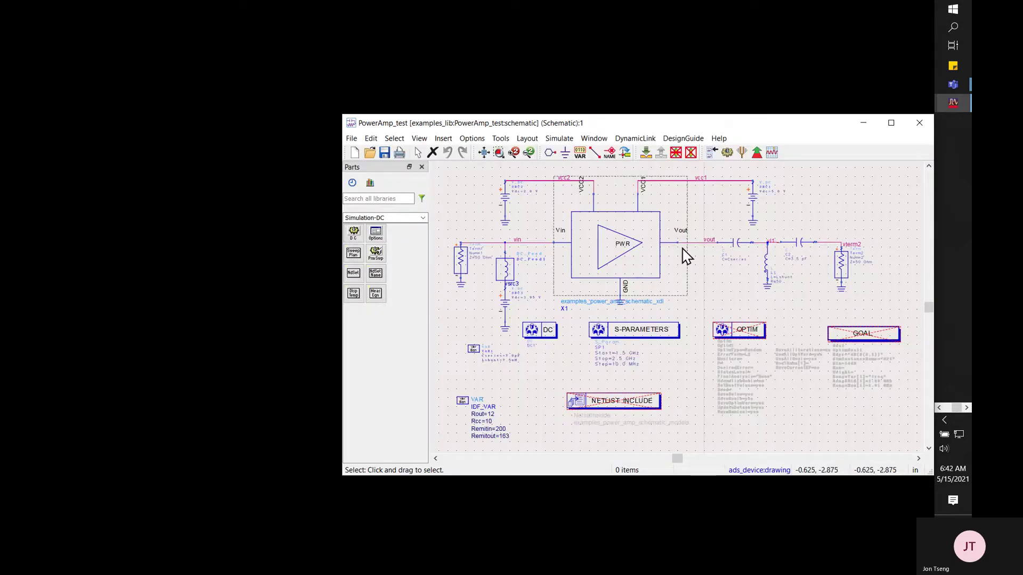
Simulate PowerAmp_test, see it fail on the inaccessible examples_power_amp_schematic_xdl library, then select instance X1.
click(727, 152)
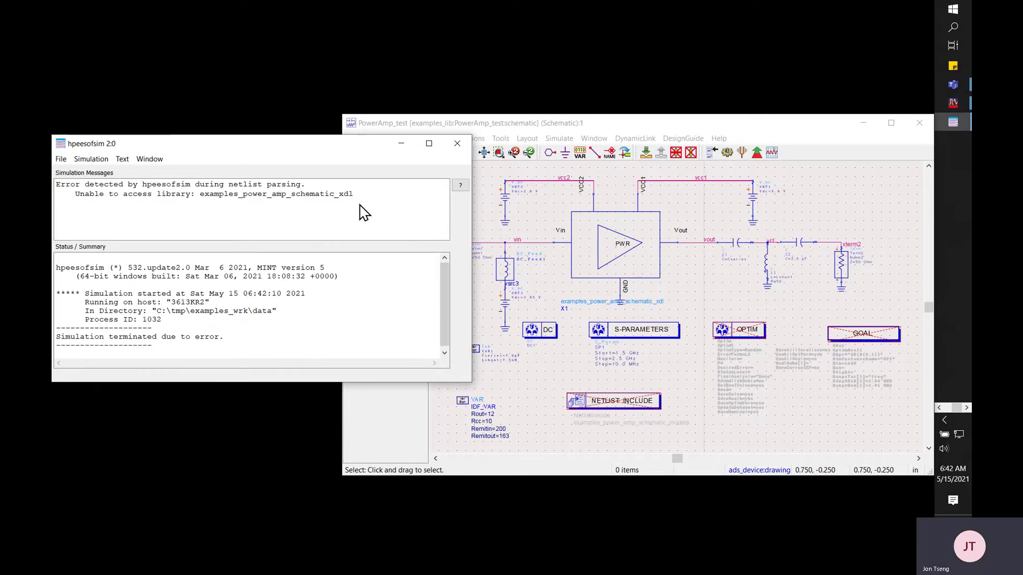
click(610, 255)
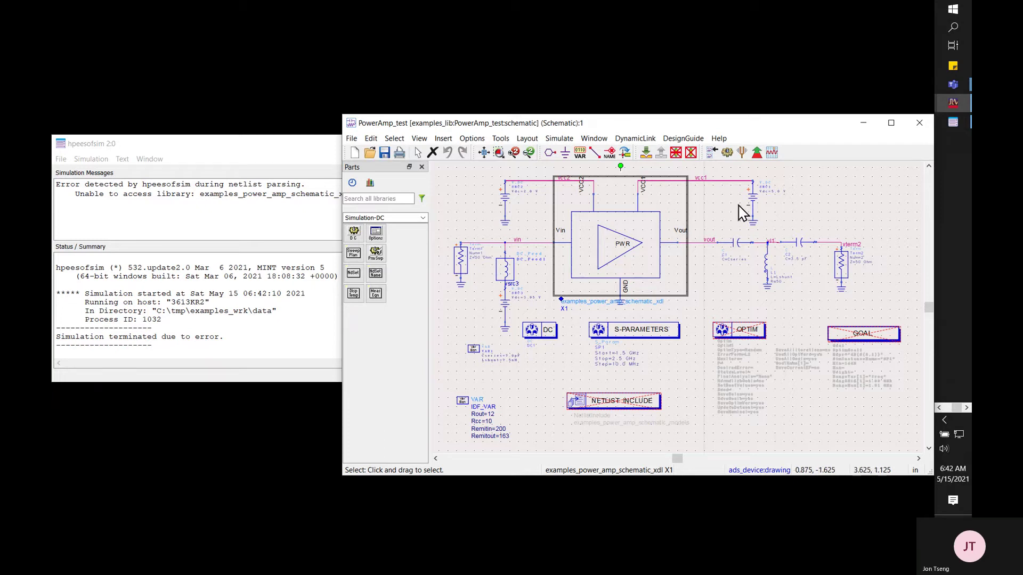
Review the DynamicLink > Instance options without choosing, then drag the schematic window to the top-left.
click(637, 139)
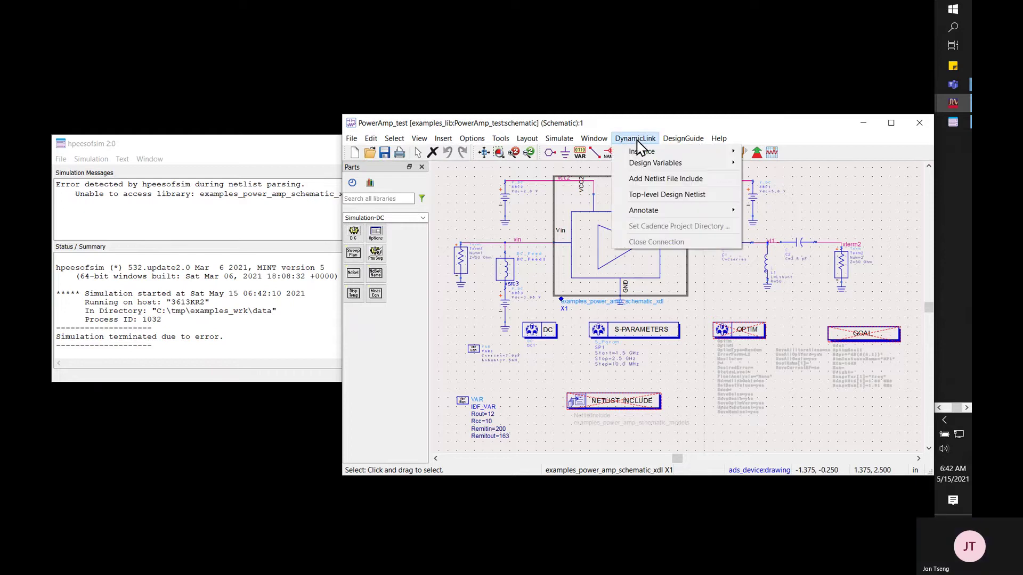
mouse_move(651, 160)
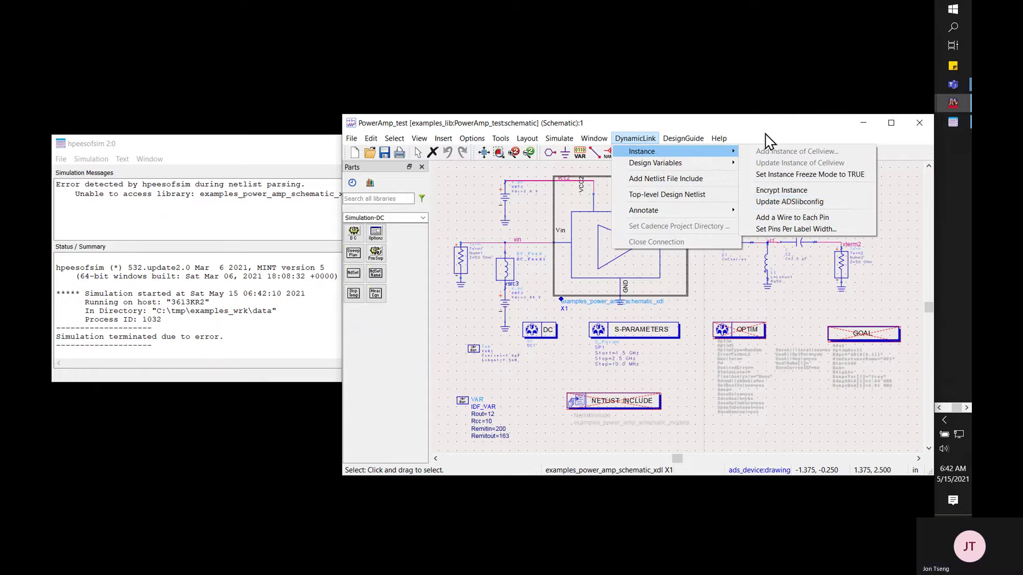
click(650, 127)
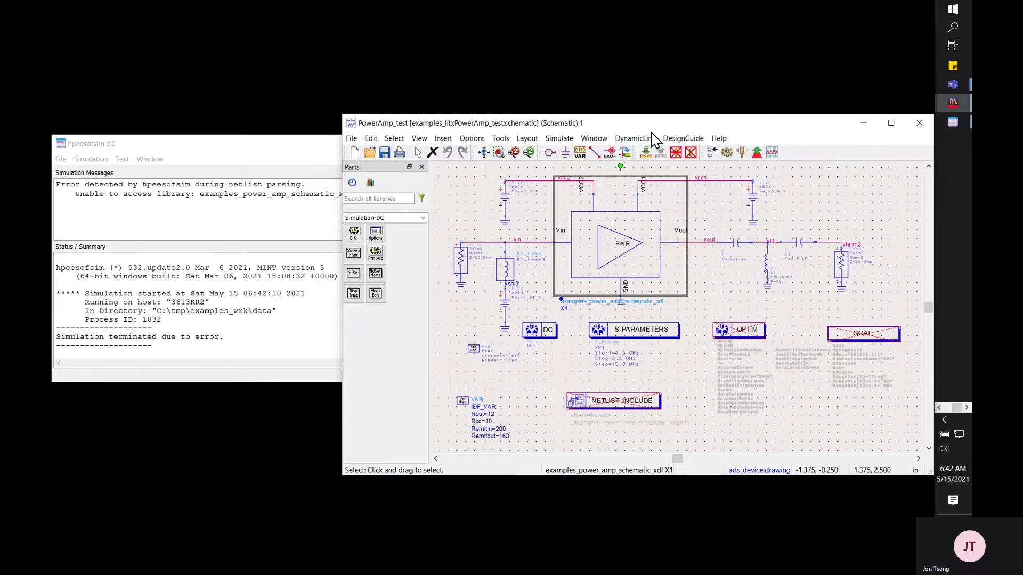
drag(704, 130, 493, 39)
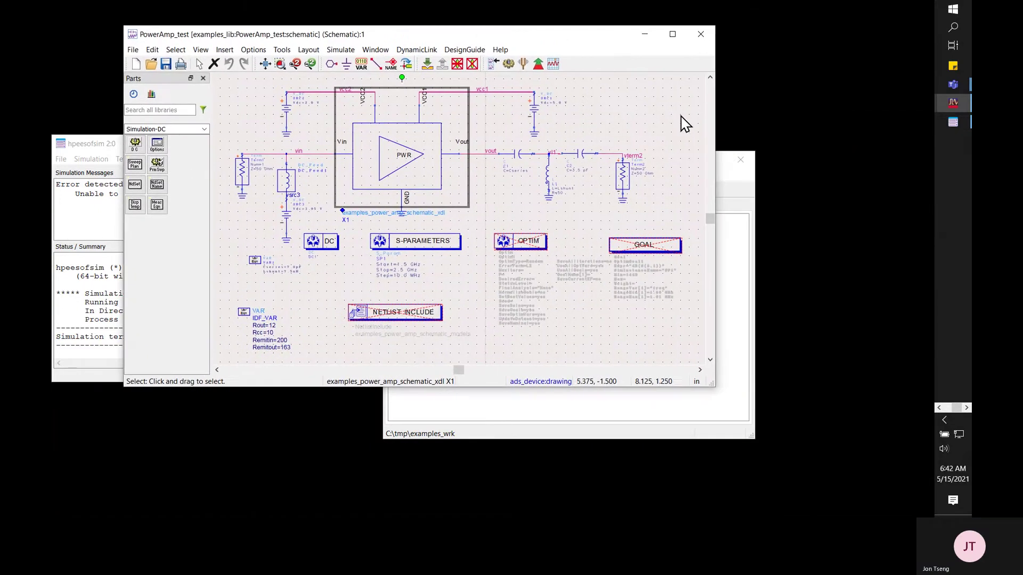
Browse the cfg Files, Data Displays and Datasets groups in Library View, then open C:\tmp\examples_wrk in File Explorer.
click(742, 193)
drag(622, 161, 740, 163)
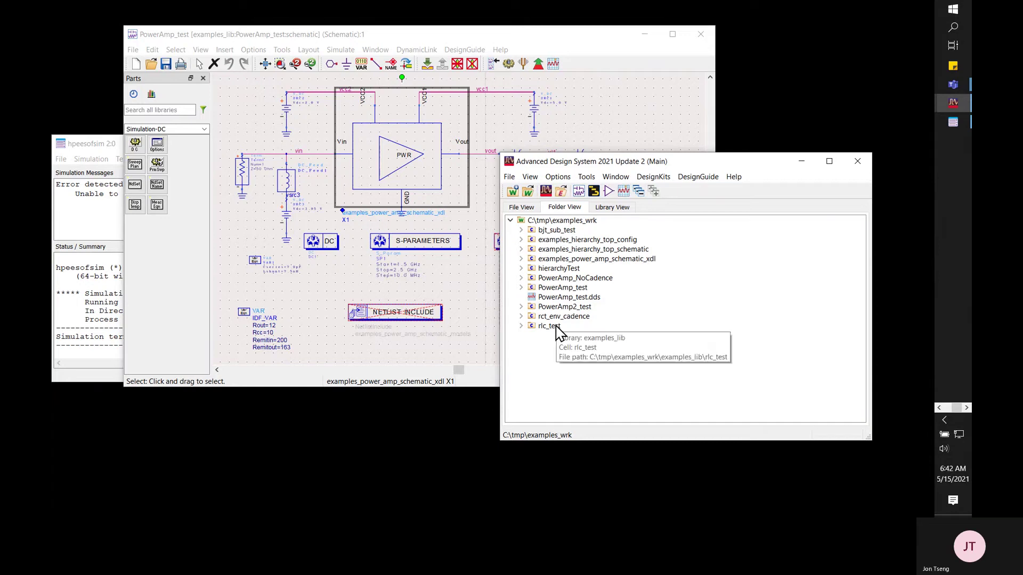
click(612, 208)
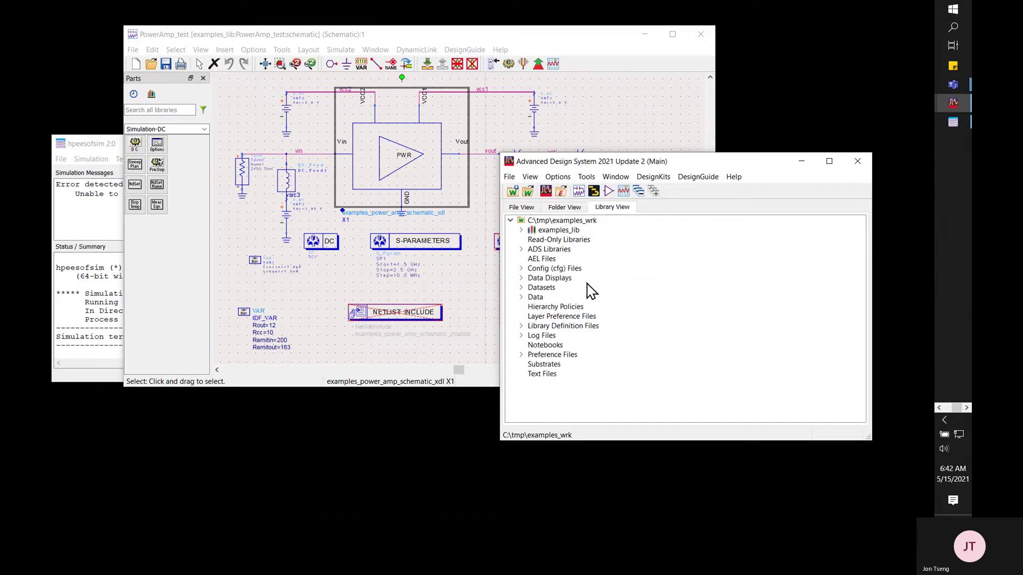
click(522, 269)
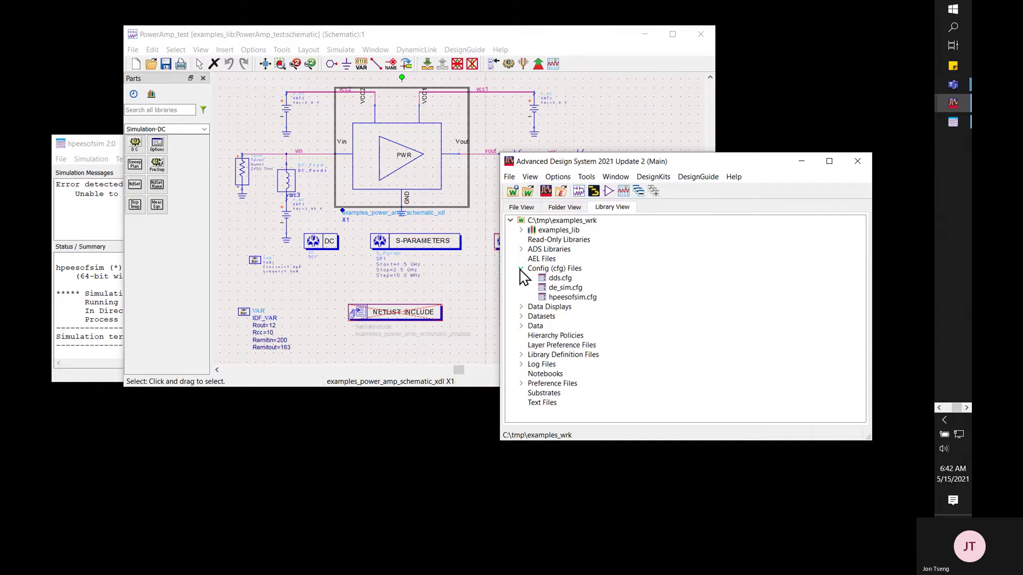
click(521, 269)
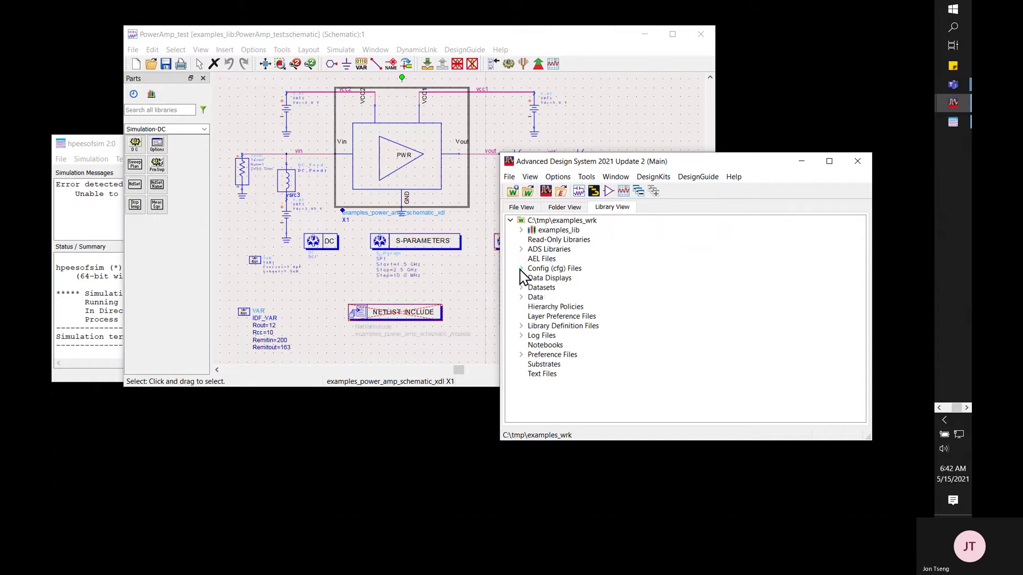
click(522, 278)
click(523, 298)
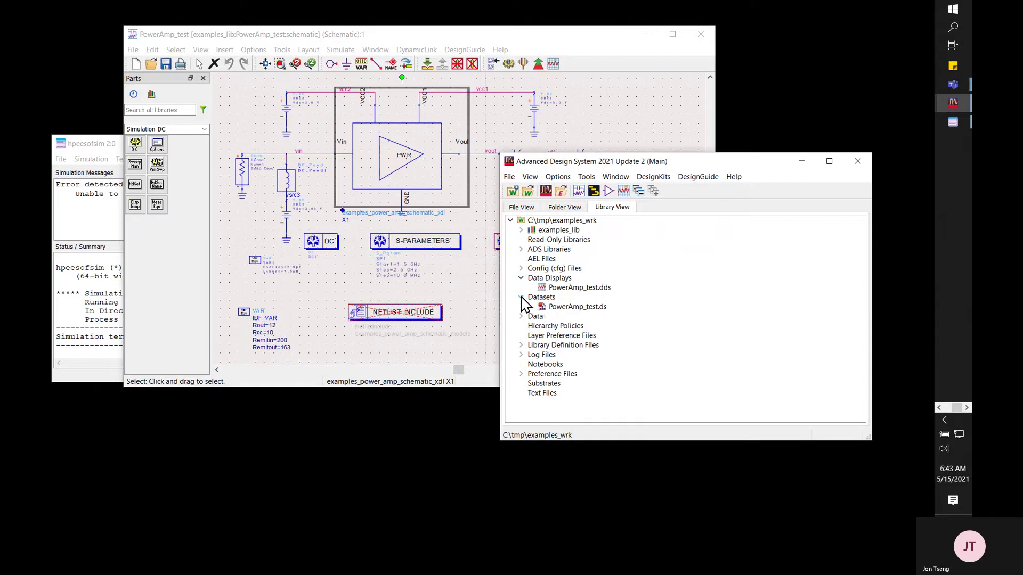
click(522, 278)
click(521, 289)
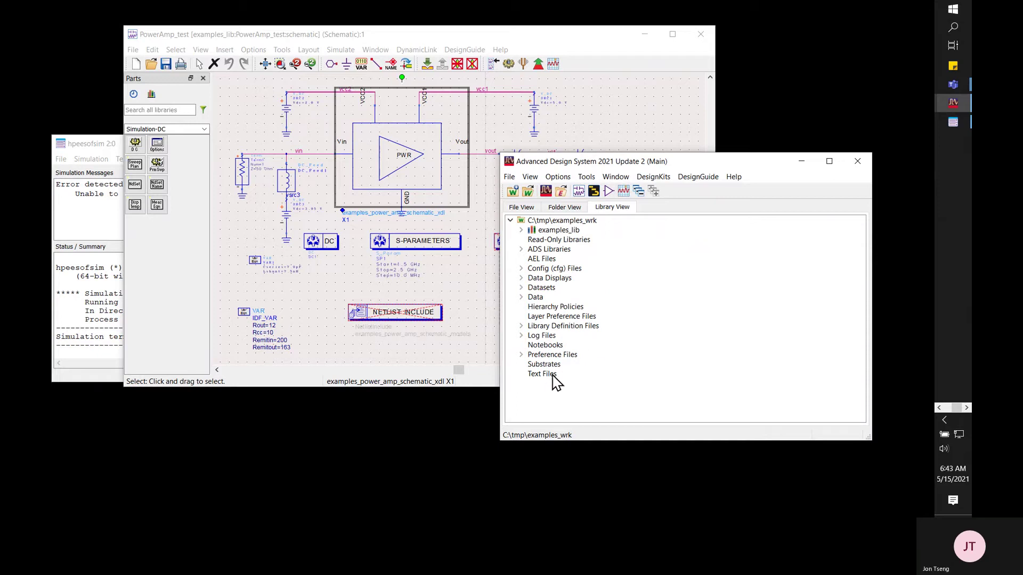
right_click(586, 220)
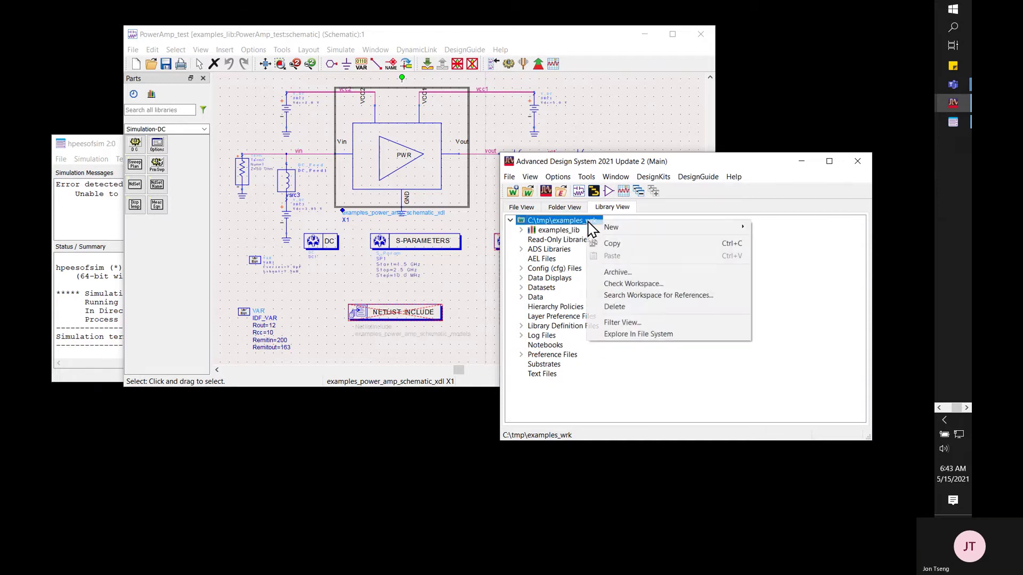
click(654, 336)
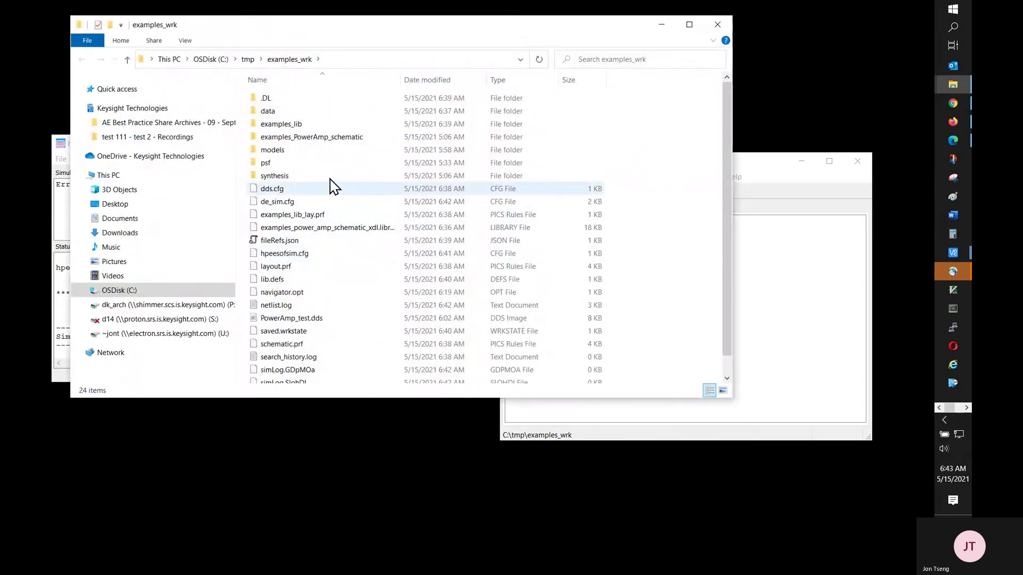
Open data\ADSlibconfig from the examples_wrk folder in Vim.
double_click(285, 112)
right_click(297, 128)
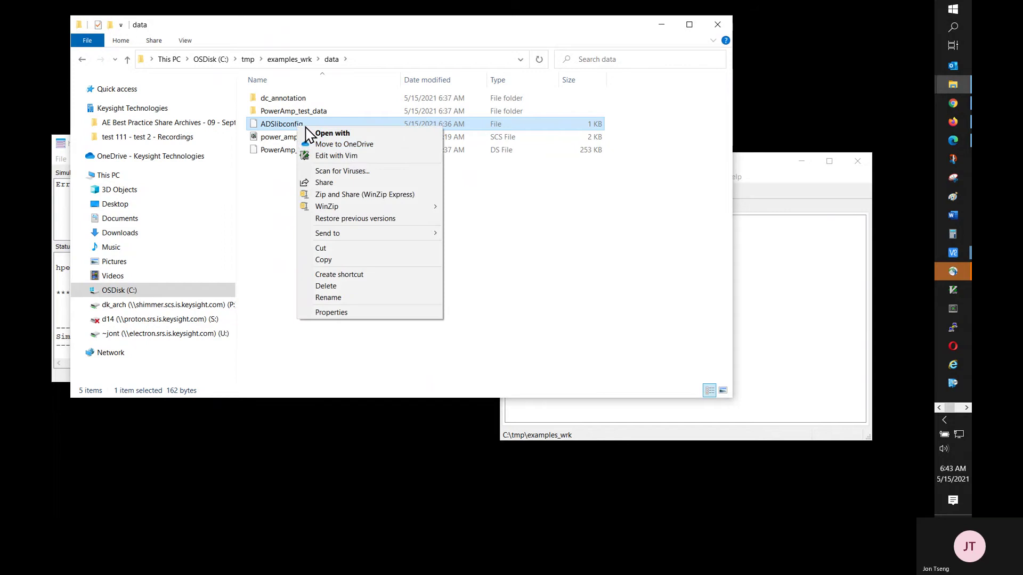
click(357, 156)
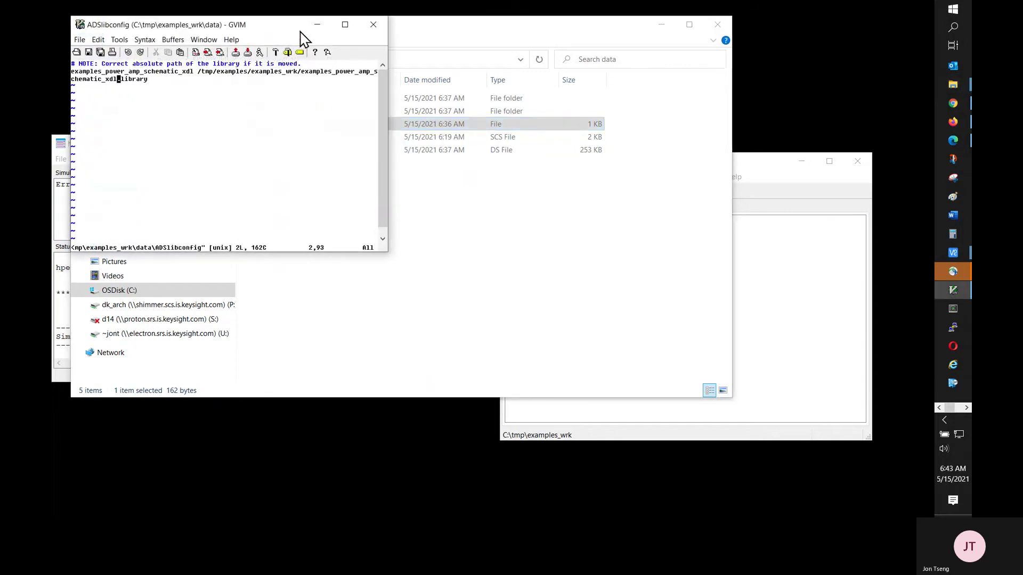
Find the old /tmp/examples/examples_wrk library path, then close GVIM and return to ADS.
drag(292, 30, 386, 259)
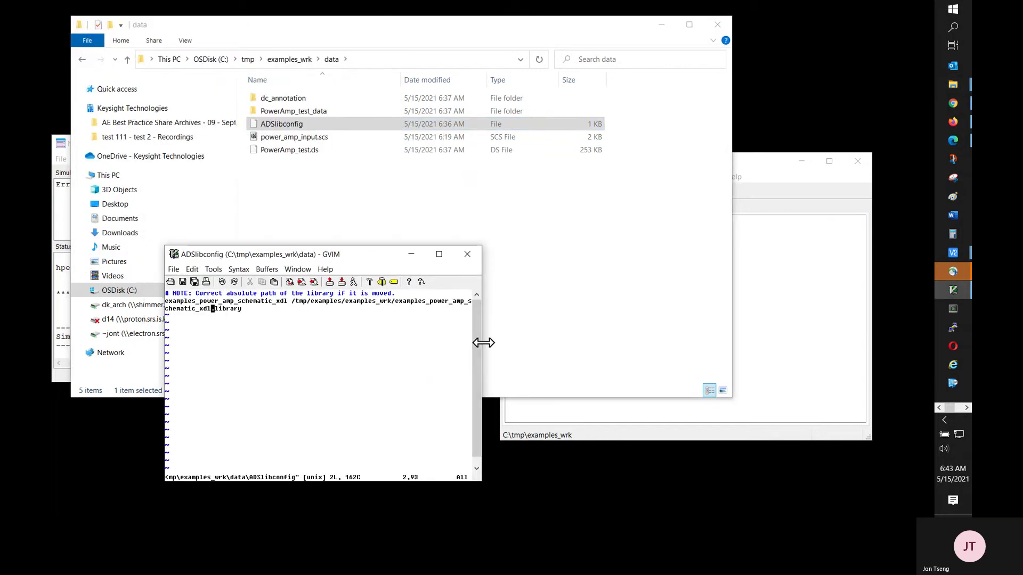
drag(483, 342, 806, 360)
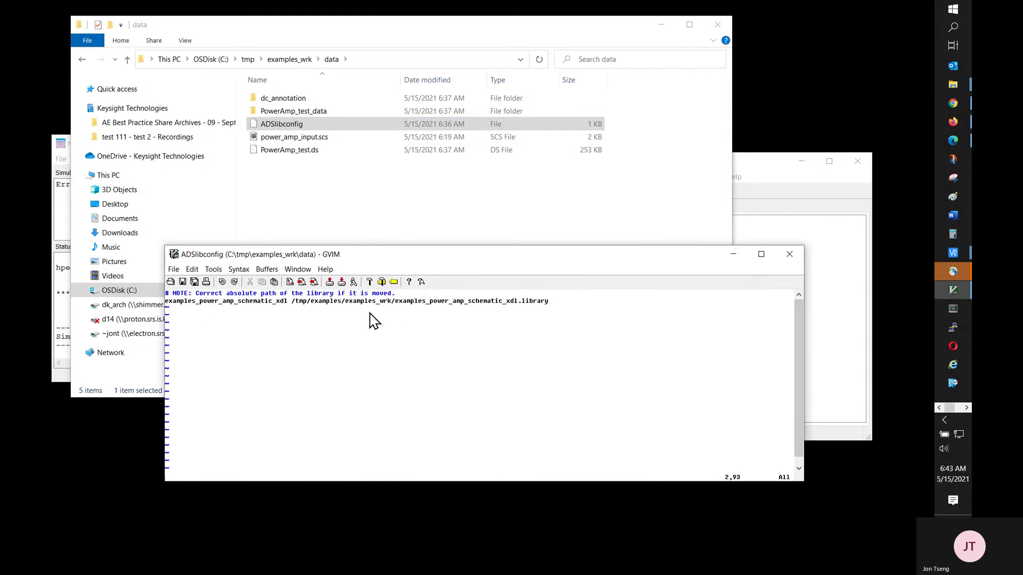
drag(293, 303, 393, 306)
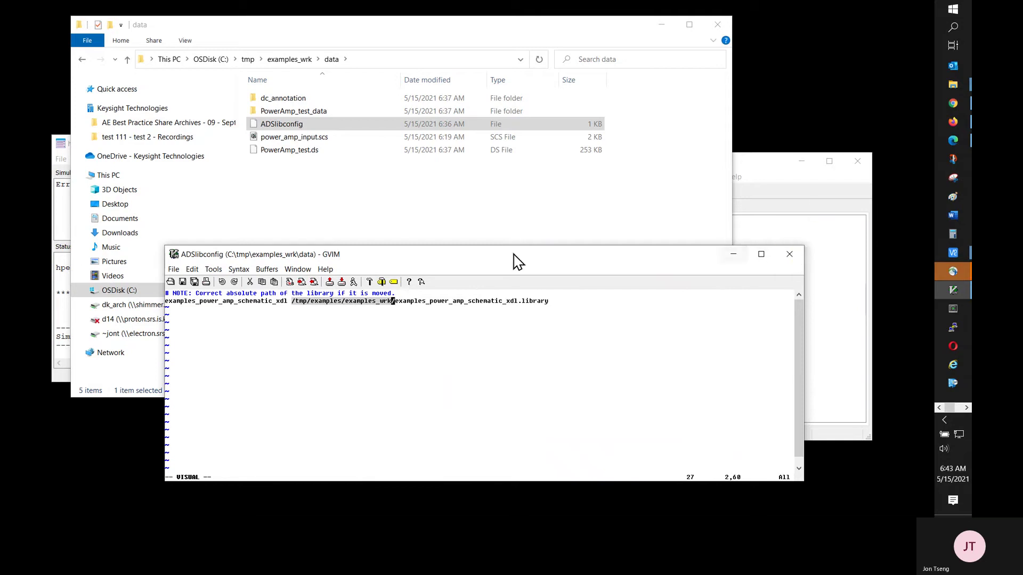
drag(516, 260, 518, 322)
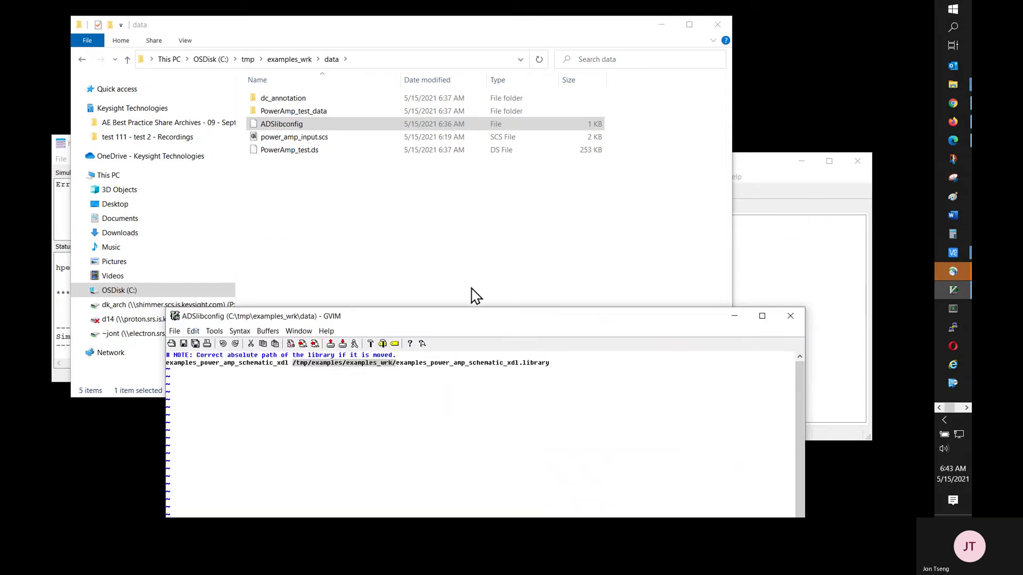
click(567, 38)
click(803, 323)
click(804, 318)
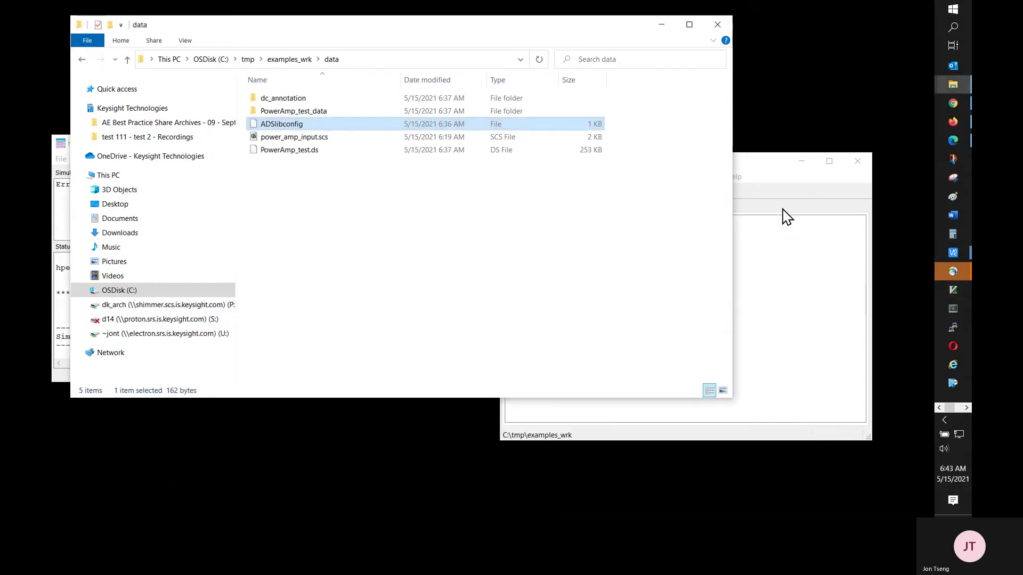
click(743, 219)
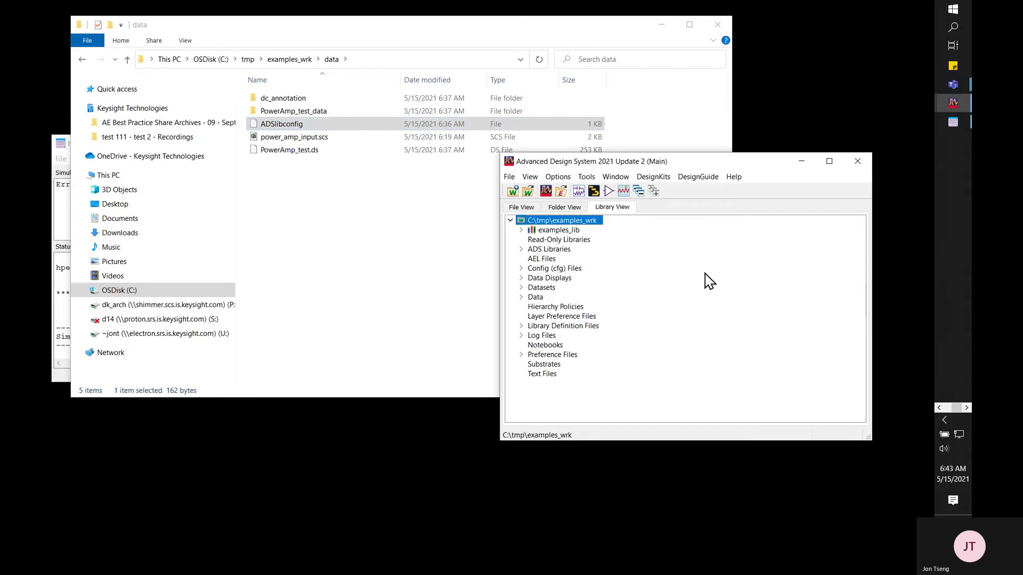
Run DynamicLink > Instance > Update ADSlibconfig on PowerAmp_test and accept the path change notice.
mouse_move(958, 100)
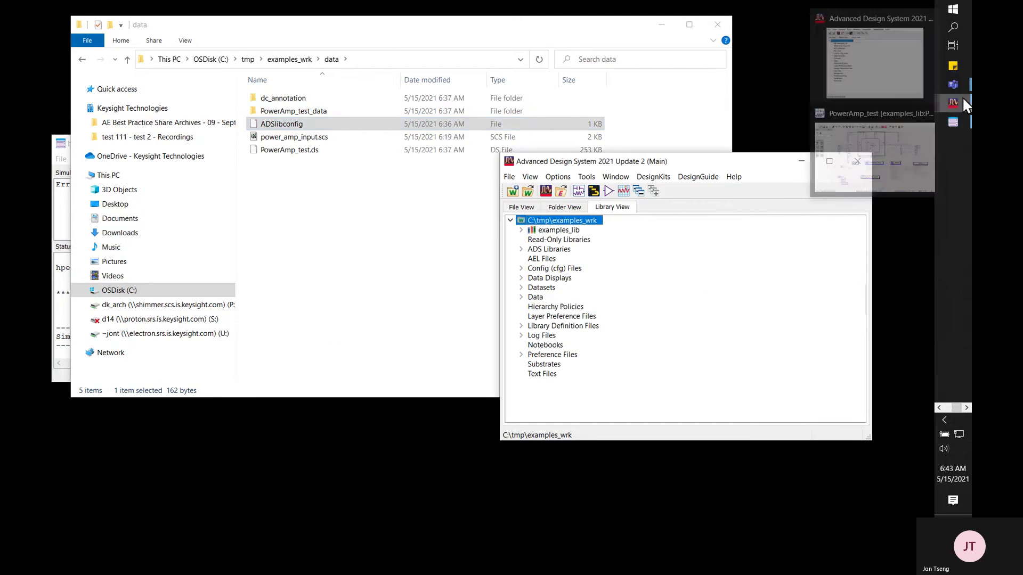
click(905, 140)
click(417, 49)
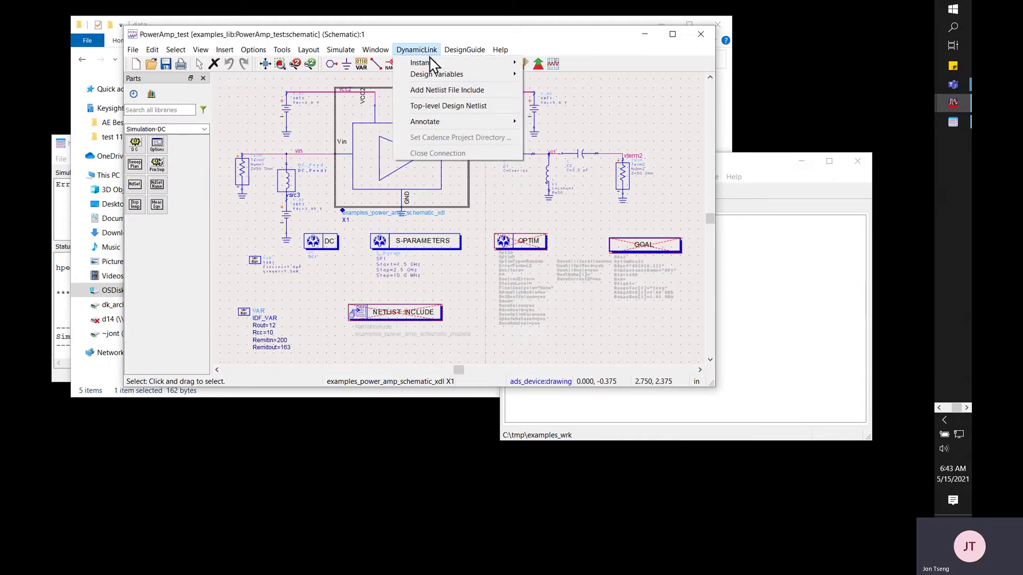
mouse_move(434, 67)
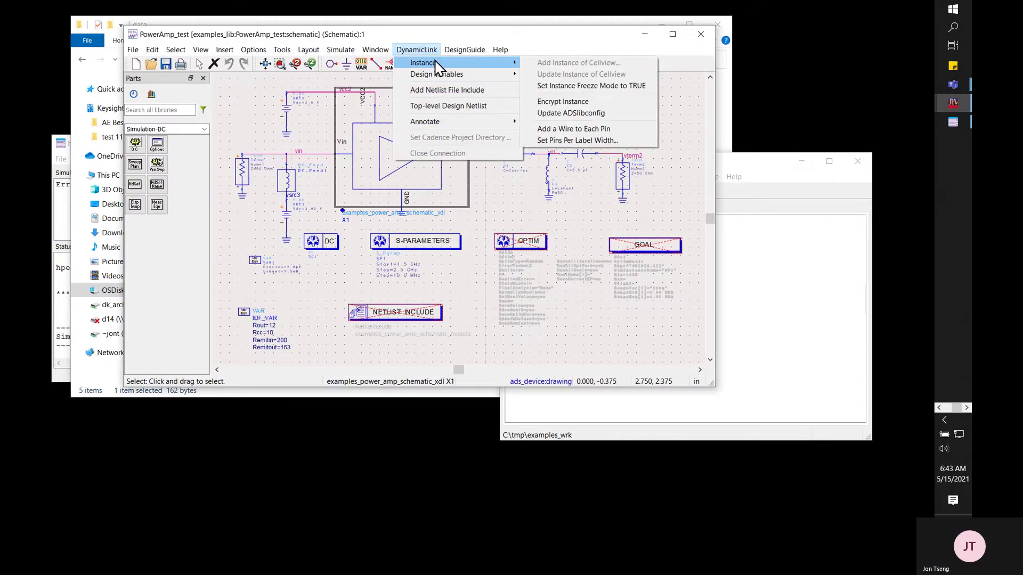
click(570, 113)
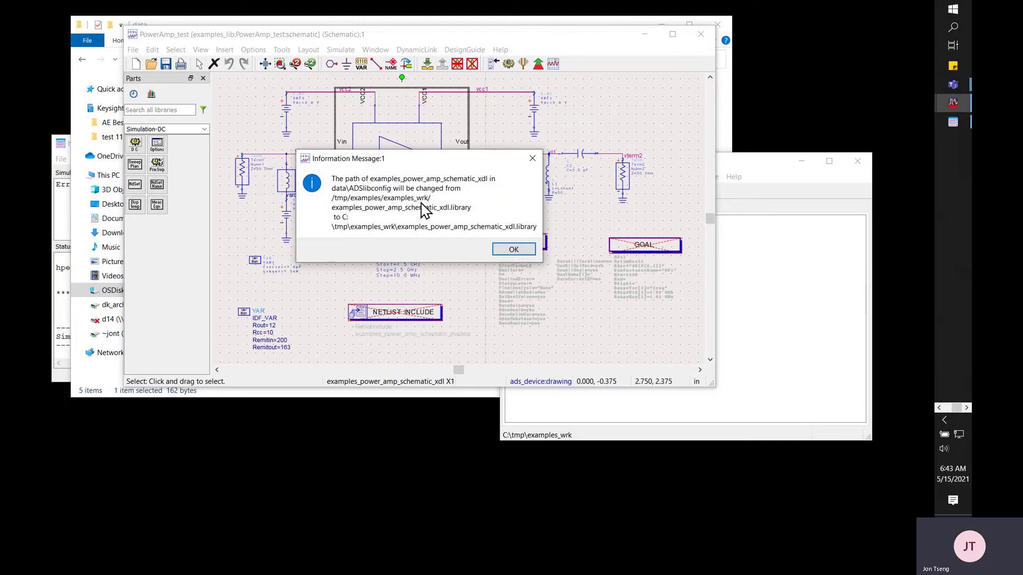
click(513, 251)
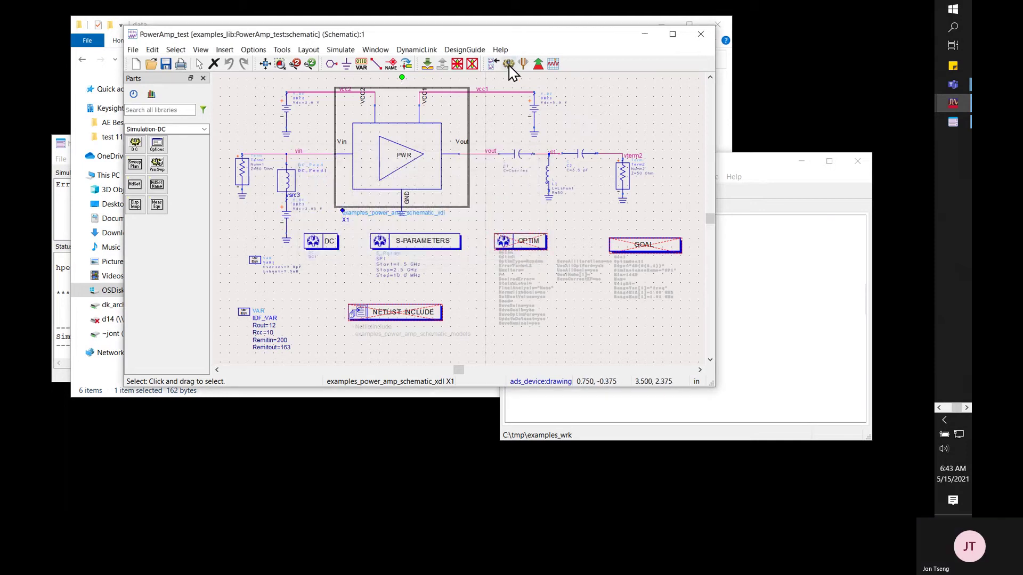
Open the examples_wrk workspace folder in File Explorer from the ADS main window.
click(778, 167)
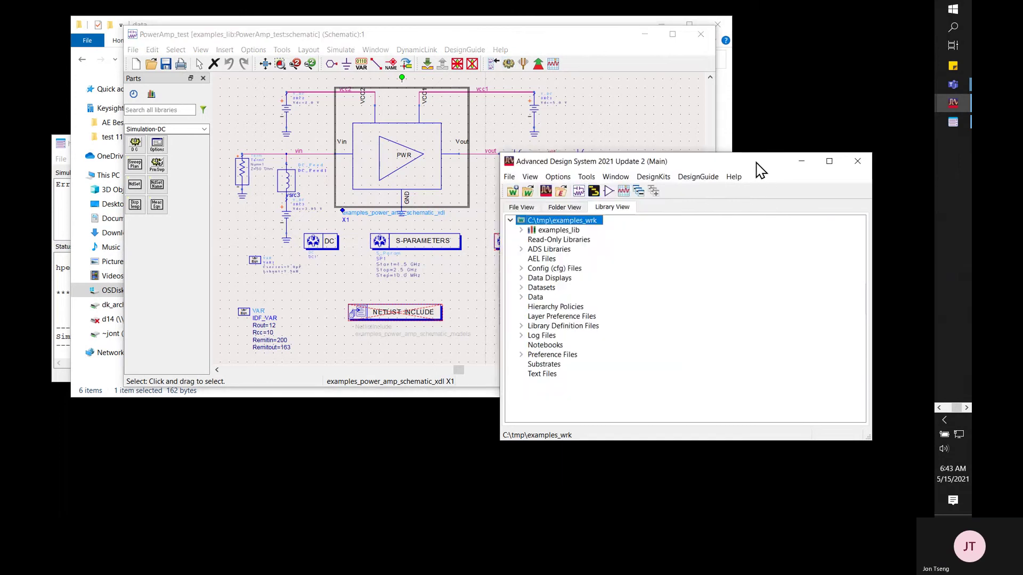
right_click(587, 220)
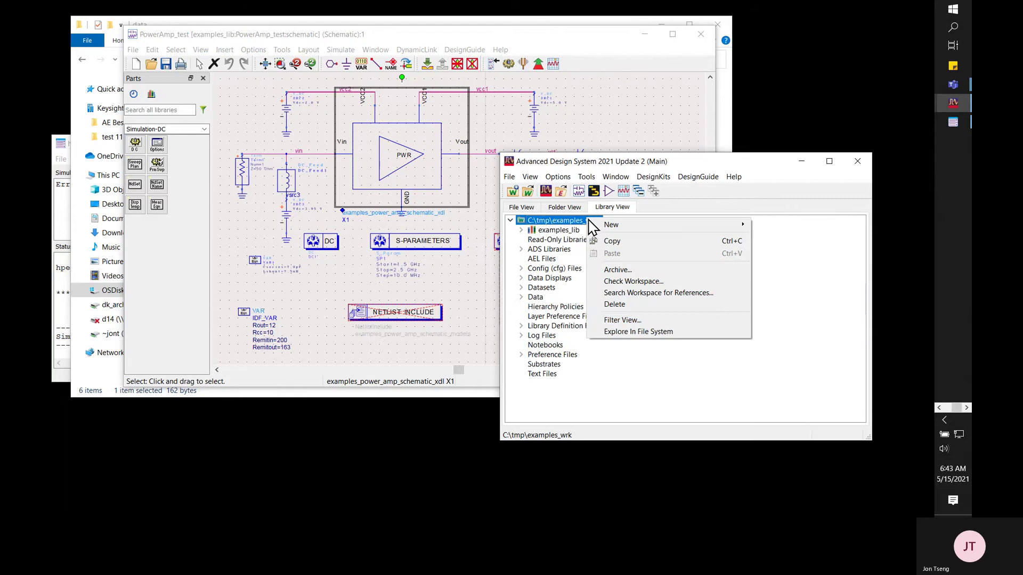
click(656, 332)
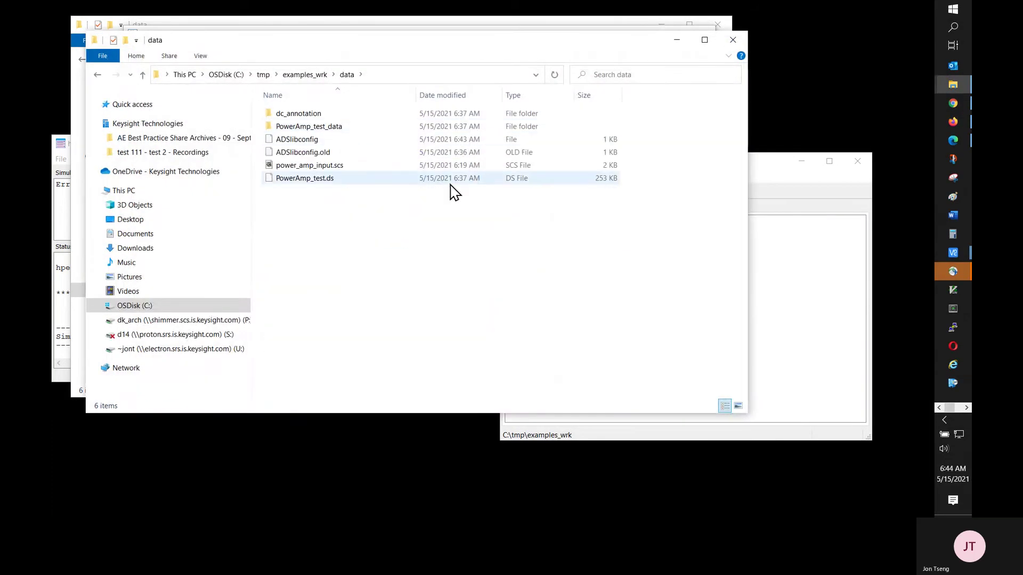
Read the new C:\tmp\examples_wrk path in ADSlibconfig with Vim, then close GVIM and Explorer.
right_click(316, 139)
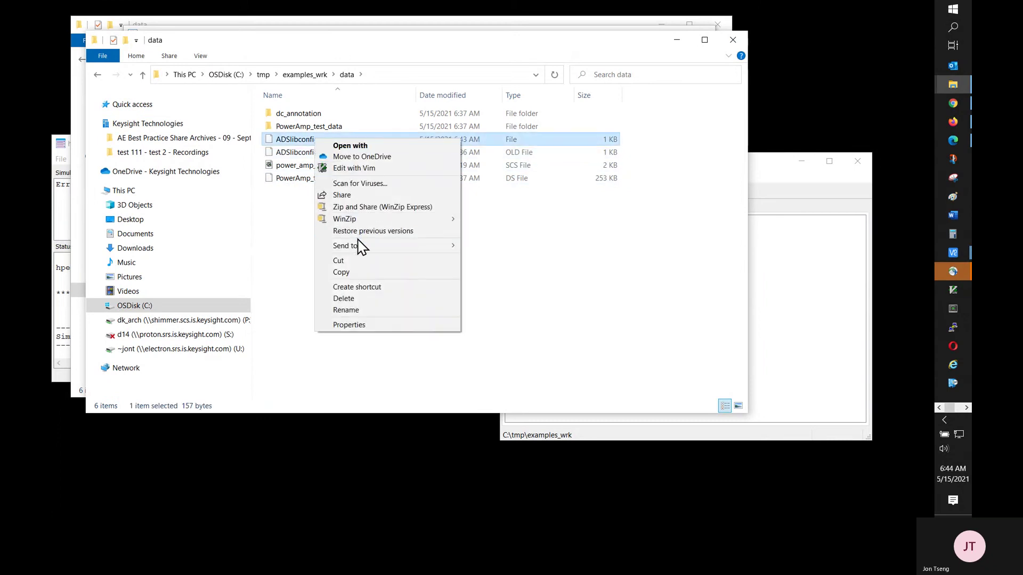
click(387, 170)
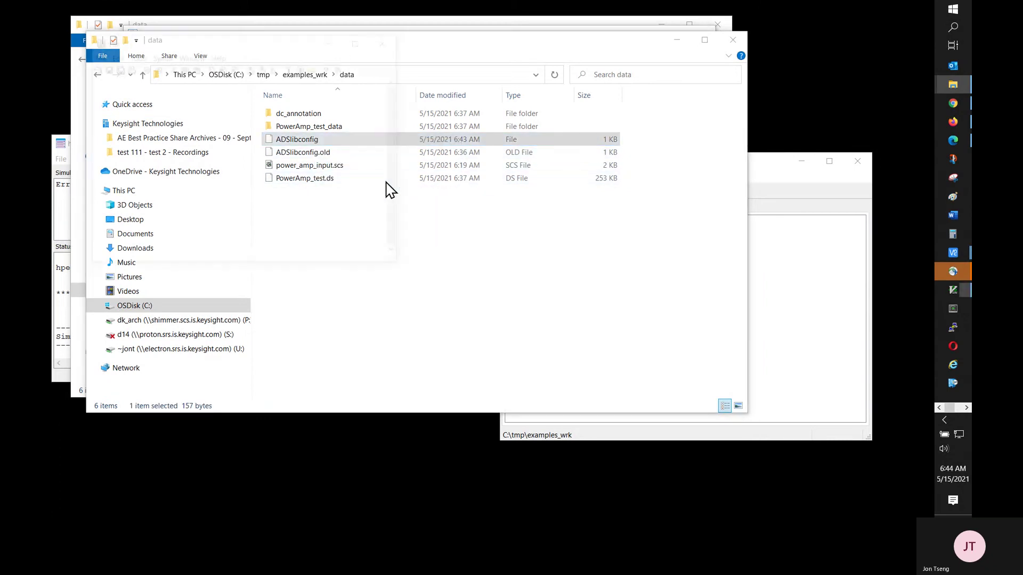
drag(405, 215, 843, 245)
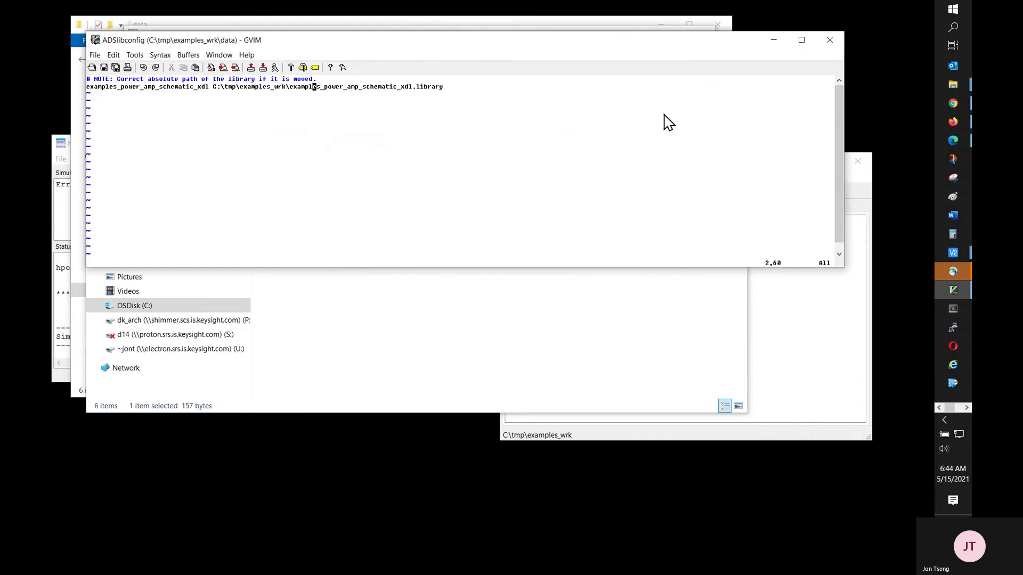
click(830, 40)
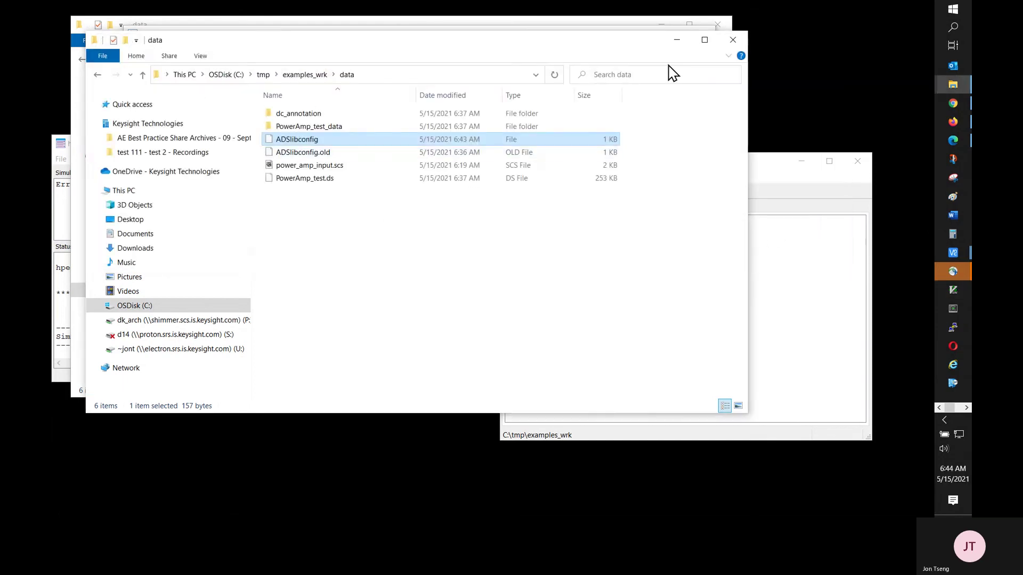
click(729, 40)
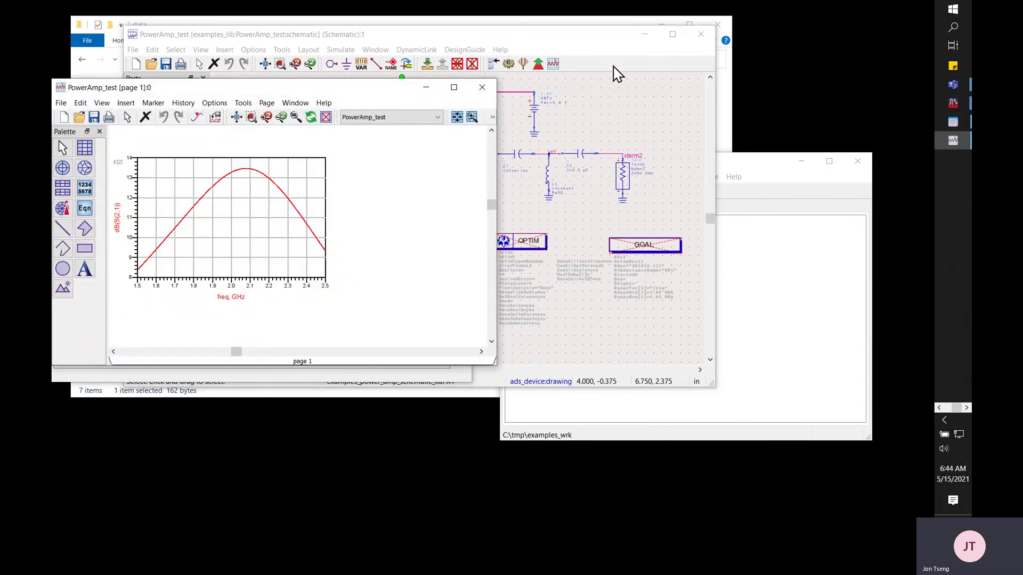
Move the schematic window down-right and browse the DynamicLink commands without choosing any.
drag(610, 39, 655, 161)
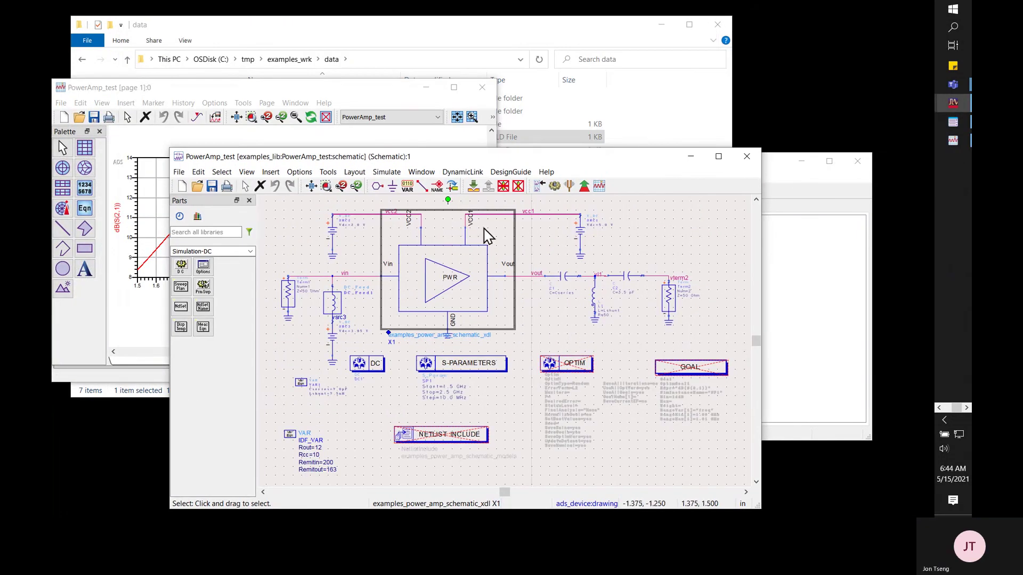
click(462, 173)
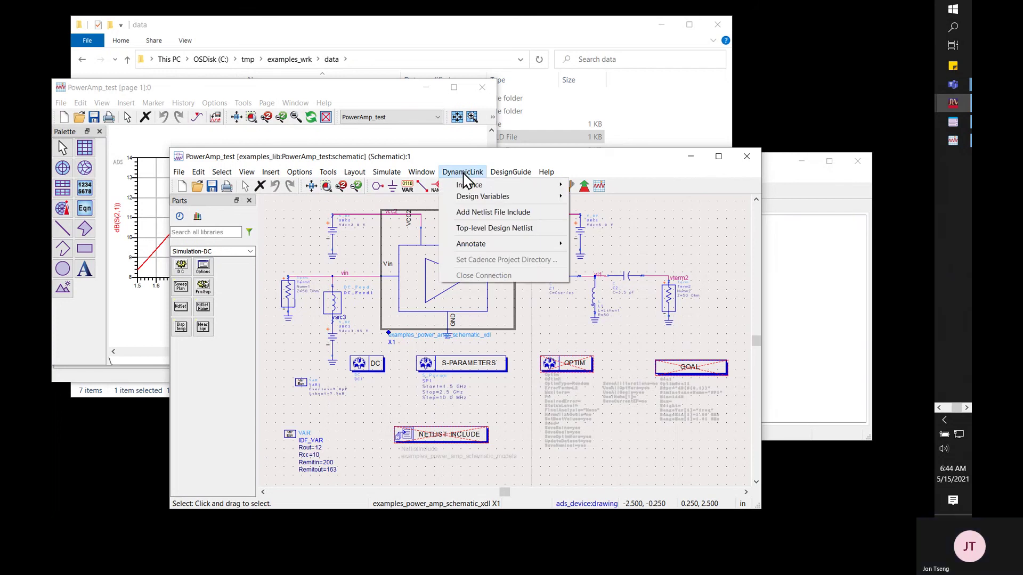
mouse_move(470, 184)
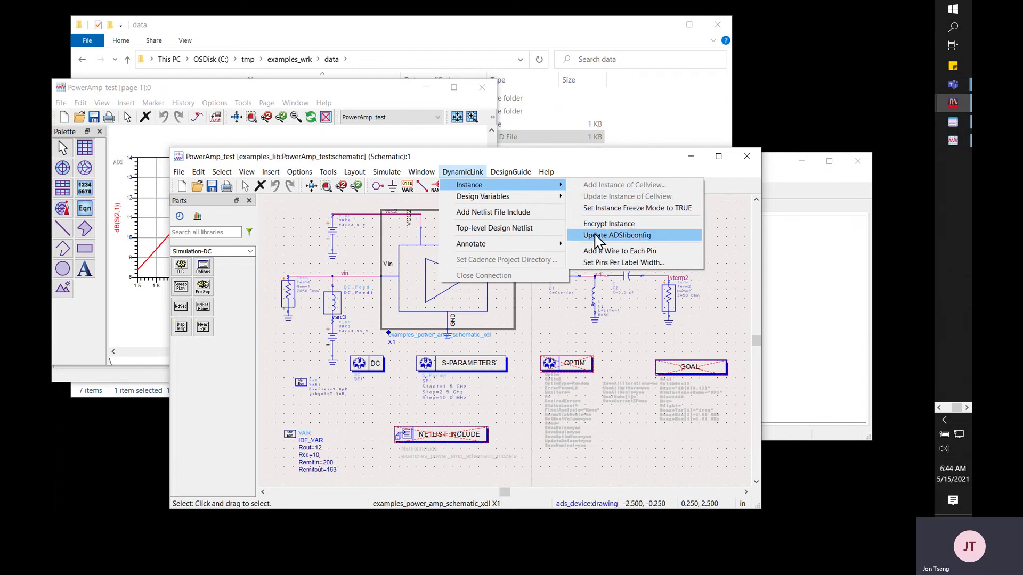
click(270, 171)
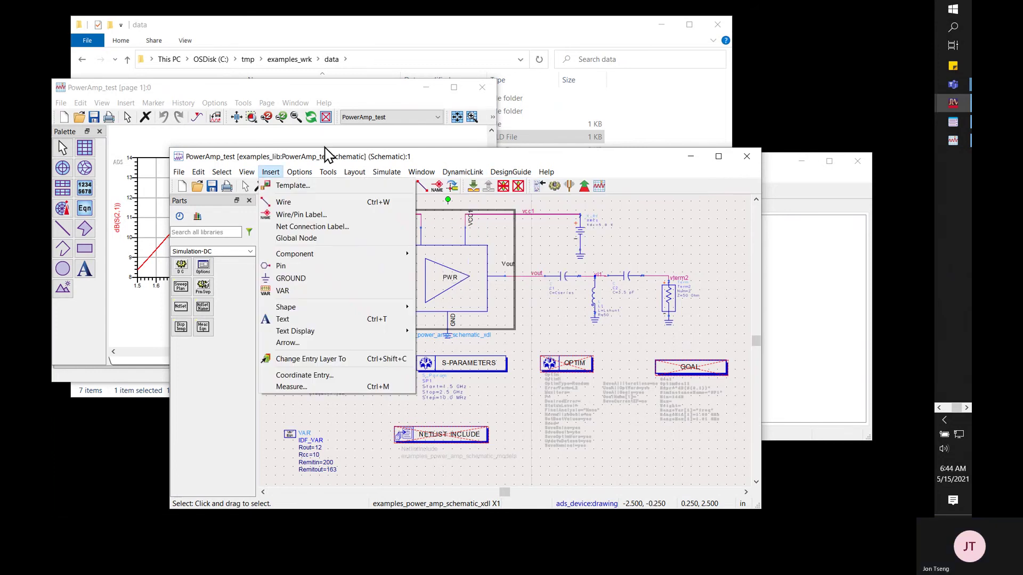
click(356, 156)
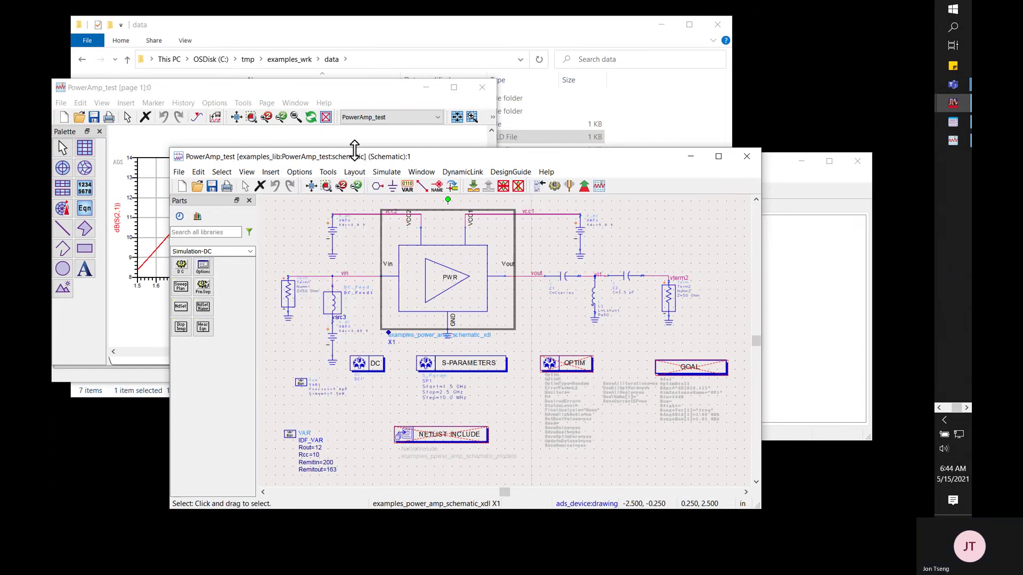
Browse DynamicLink > Instance on the schematic again, finishing with the ADS main window in front.
click(776, 162)
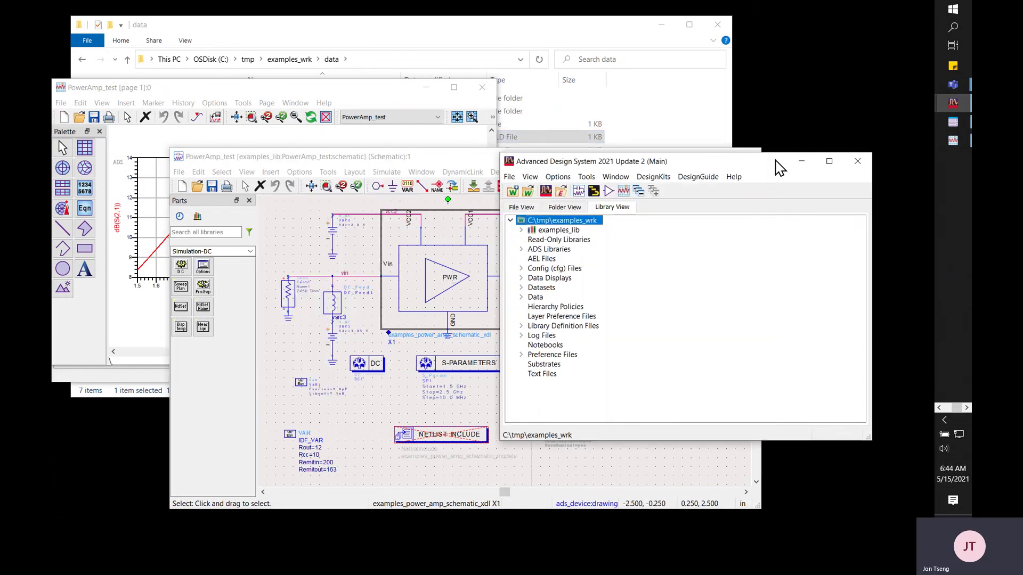
click(475, 159)
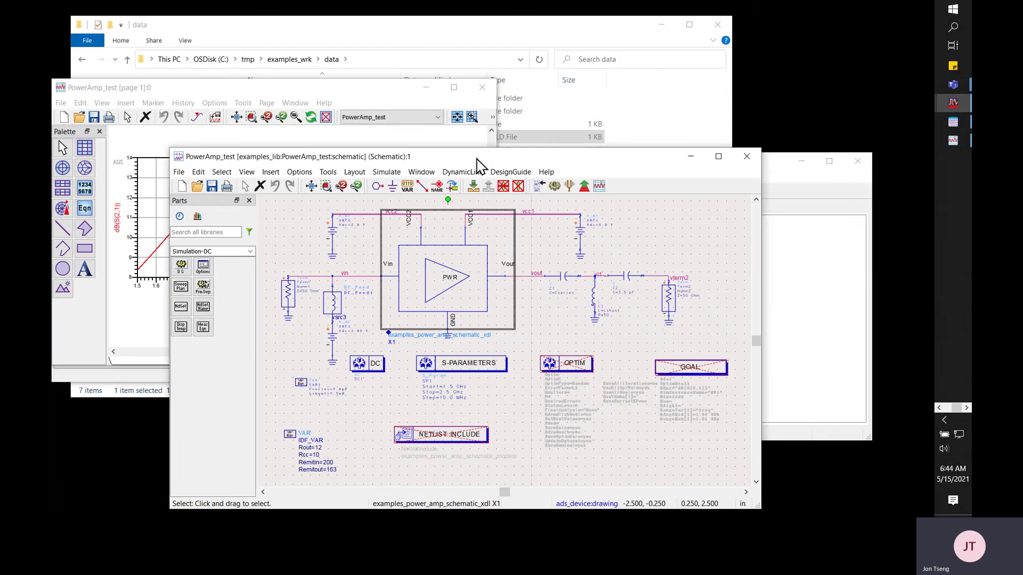
click(466, 172)
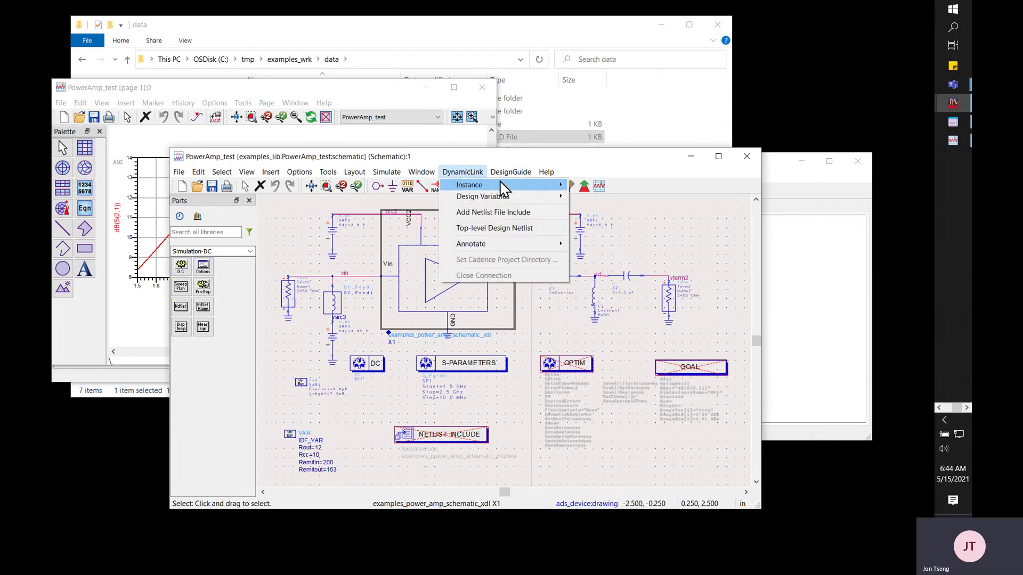
mouse_move(540, 190)
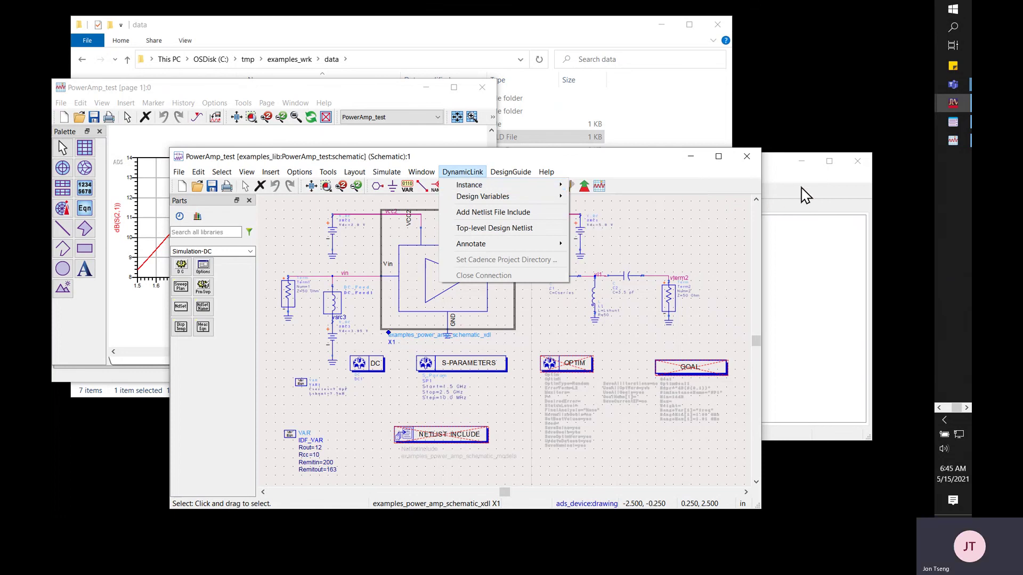
click(765, 201)
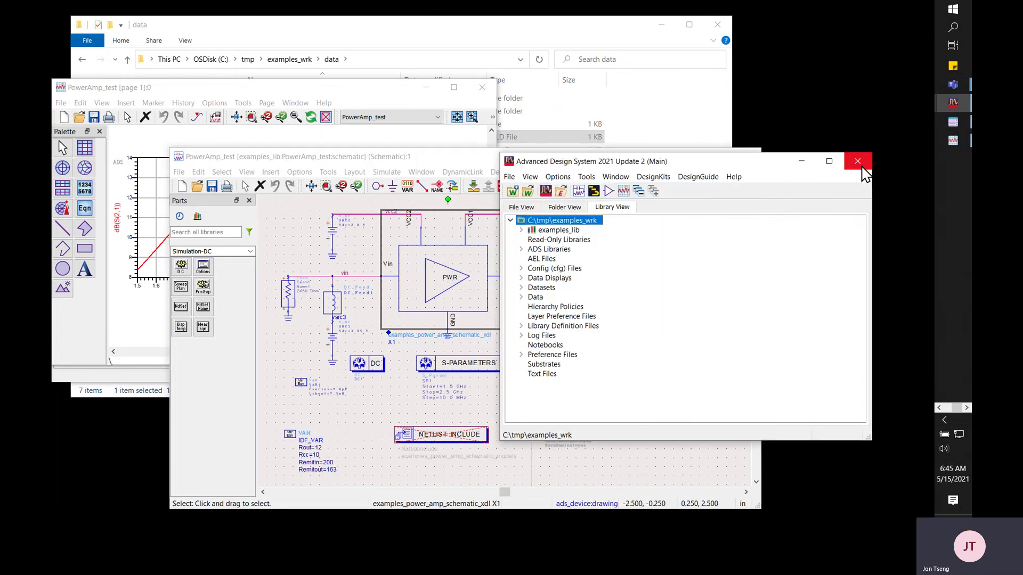